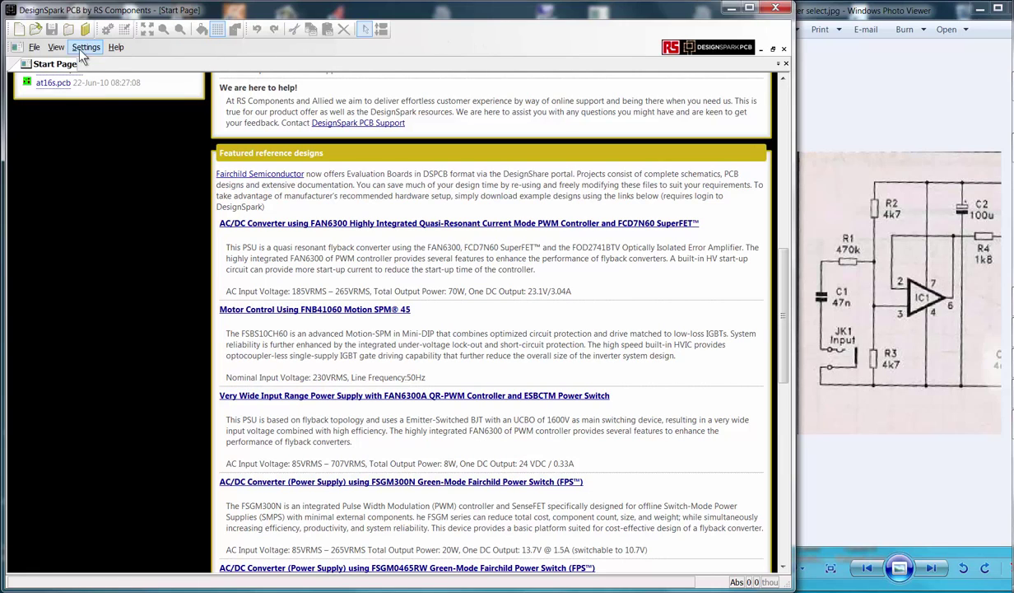
Start a new project and name it 'CW demo cct' in the just testing folder.
left_click(35, 47)
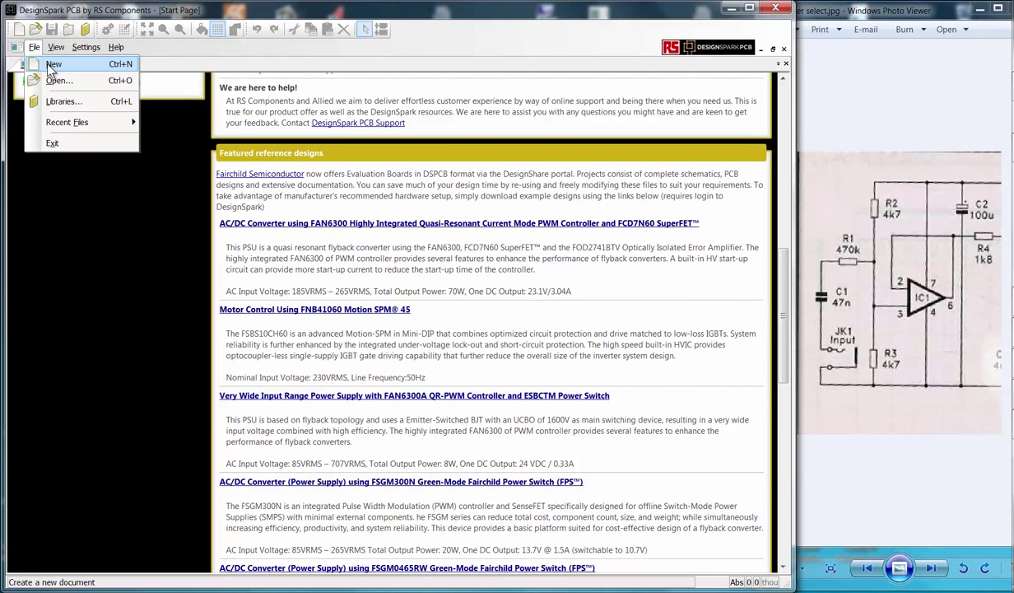
left_click(51, 64)
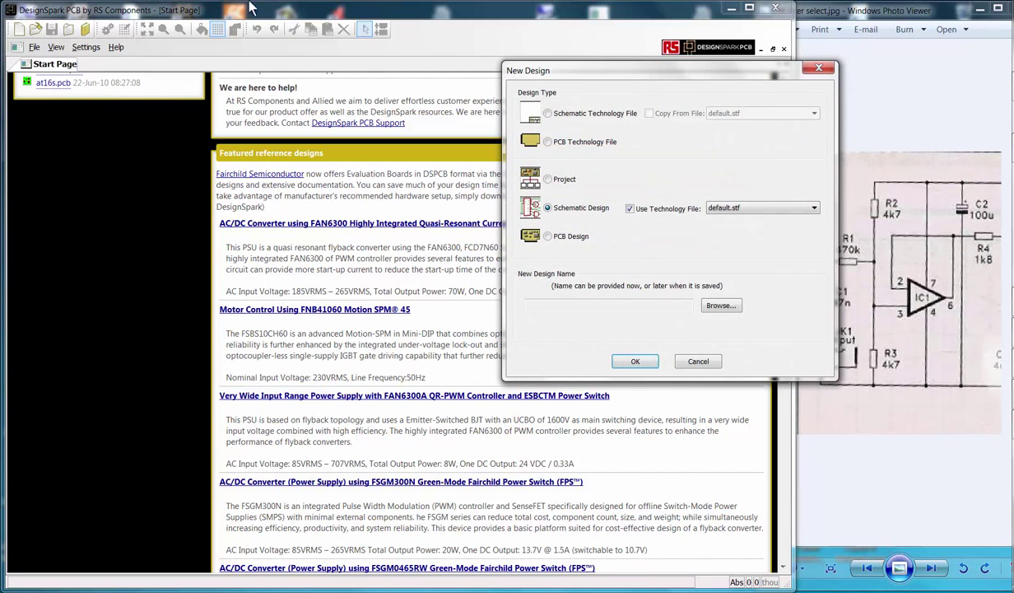
left_click(548, 179)
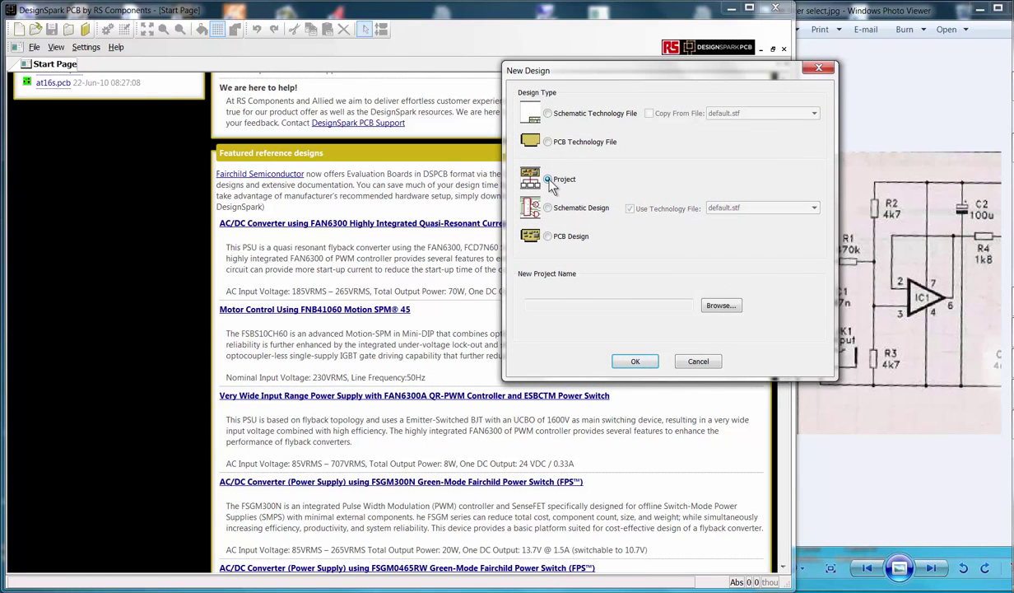
left_click(635, 361)
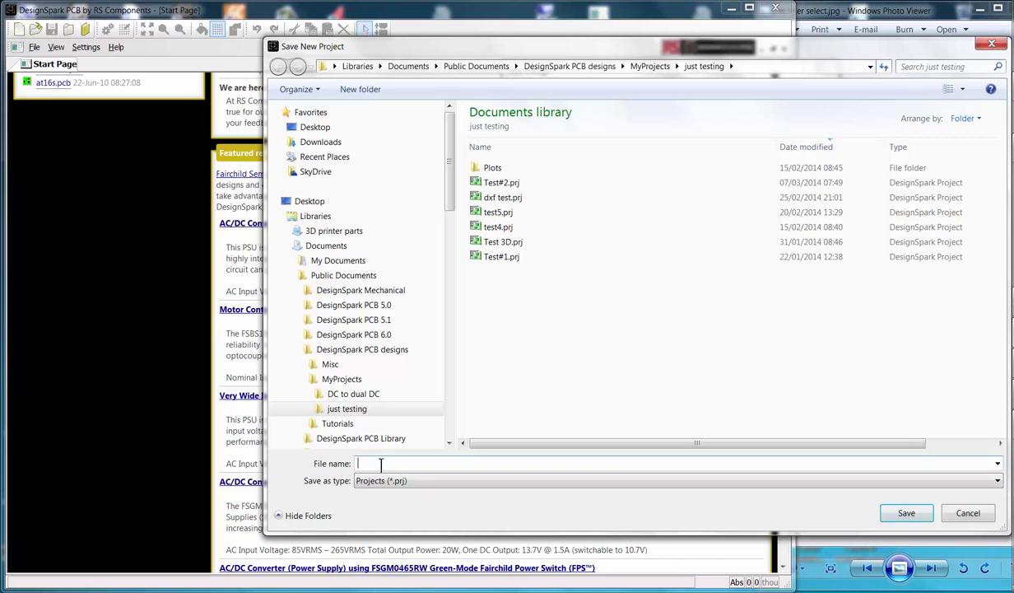
type("CW demo cct")
Save the project, then add a new schematic design named 'CW demo cct' to it.
left_click(899, 514)
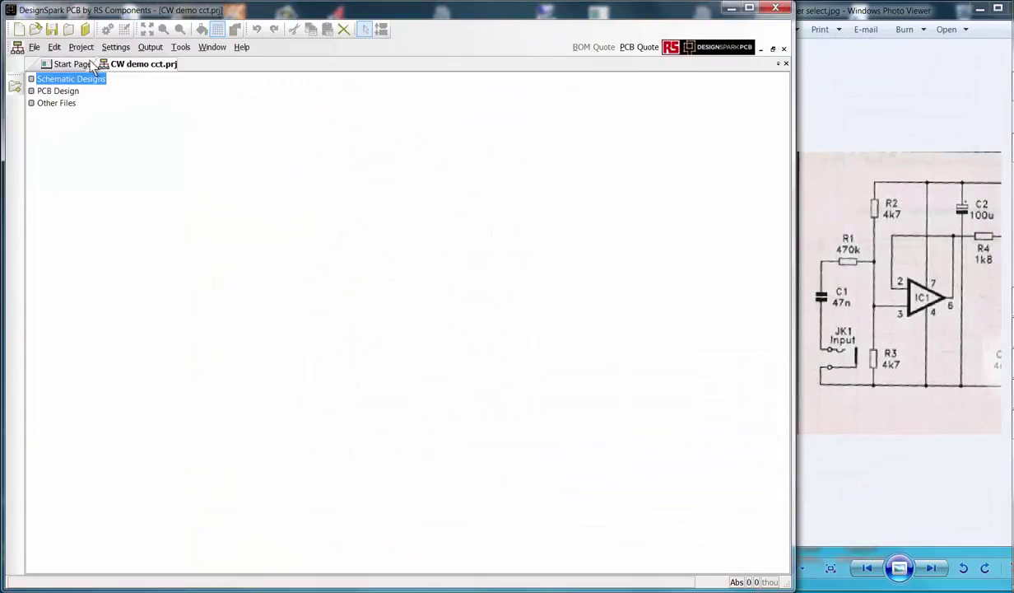
left_click(35, 48)
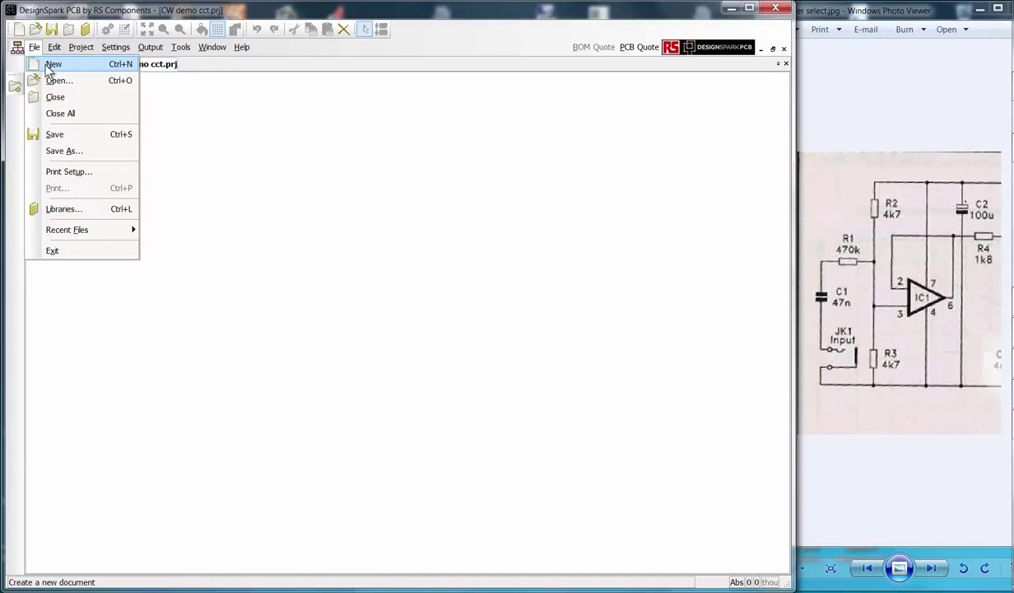
left_click(49, 66)
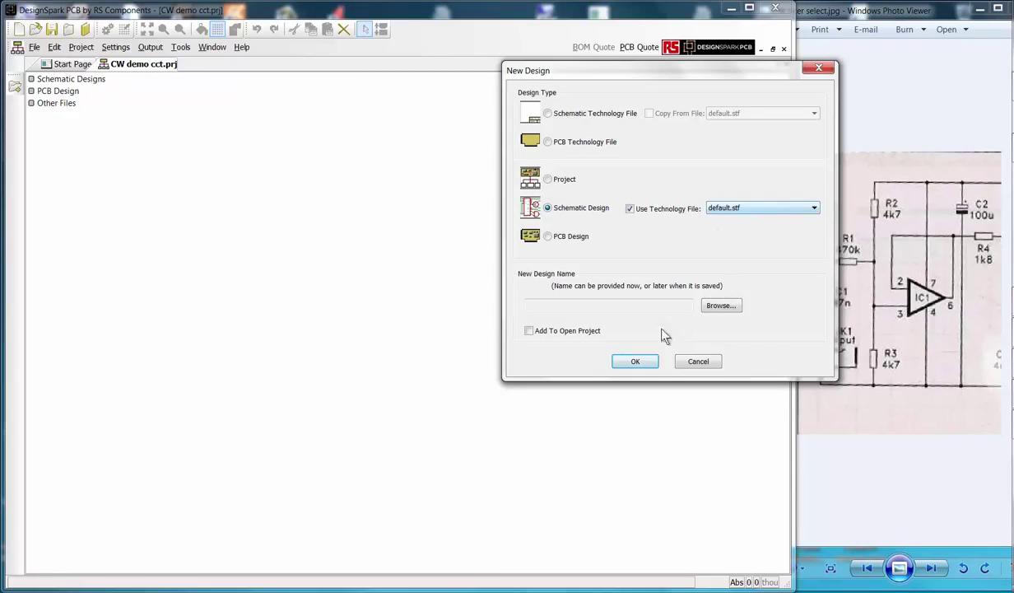
left_click(530, 331)
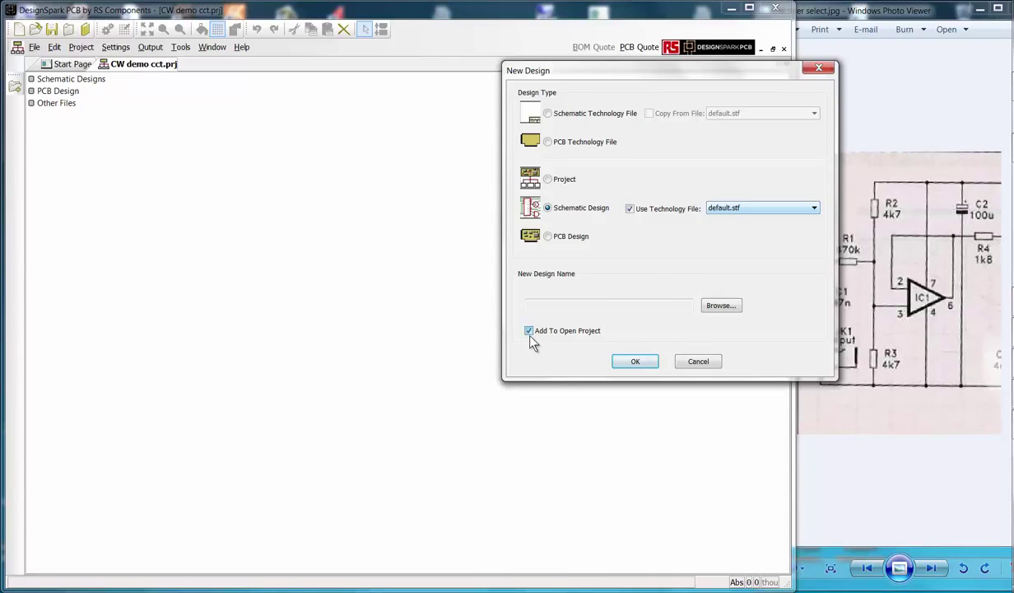
left_click(627, 370)
type("C")
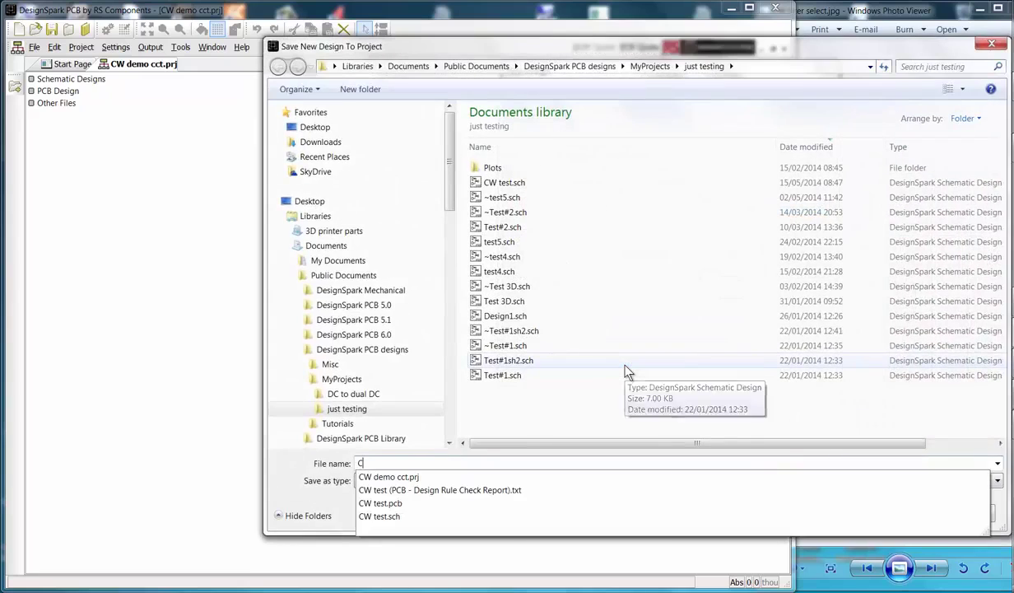
type("W demo")
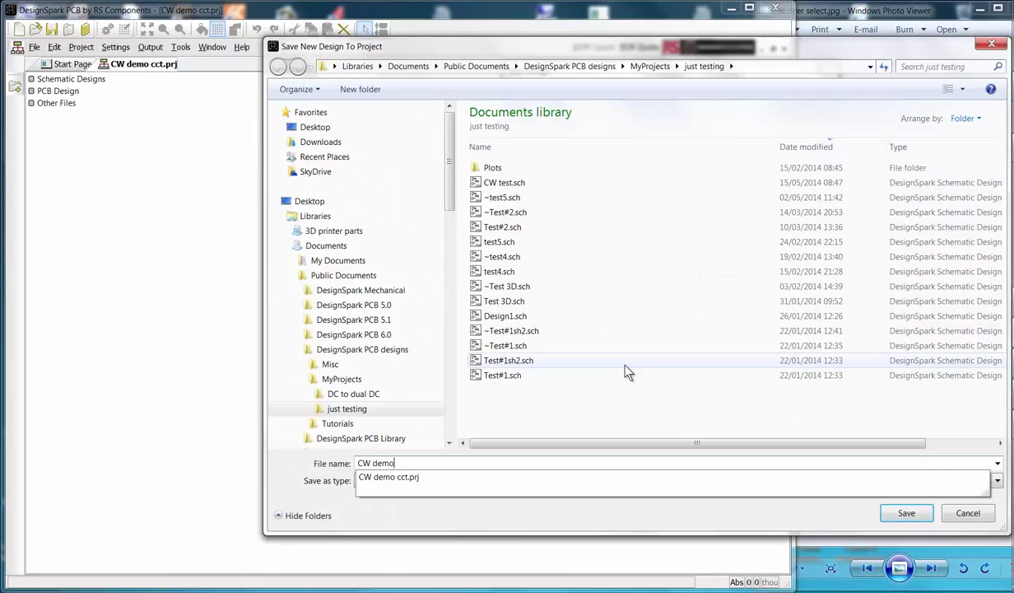
type(" cct")
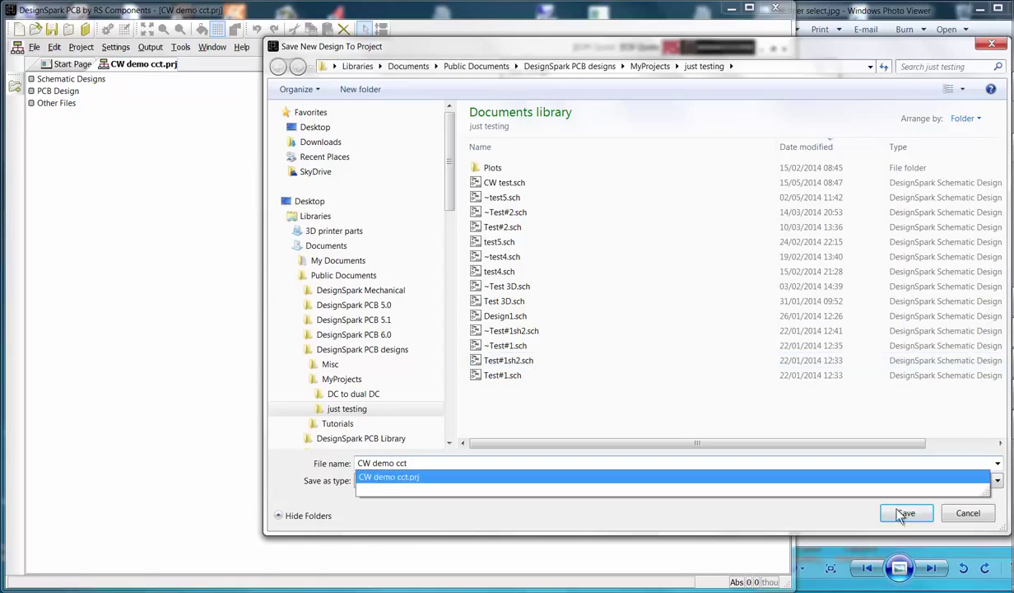
left_click(903, 513)
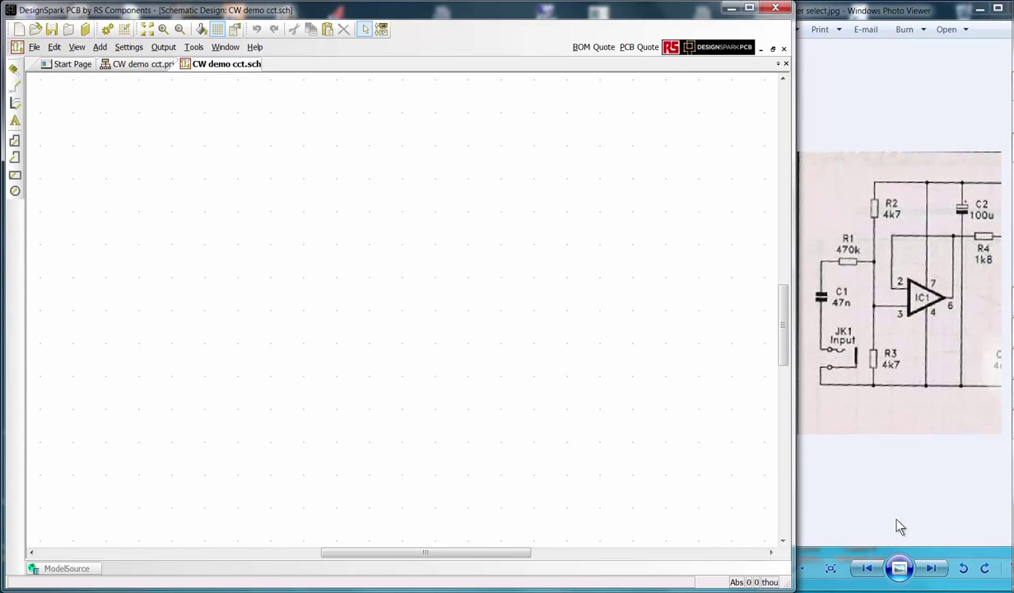
In Grids settings, set the working step to 100 thou and show the screen grid as lines.
left_click(126, 49)
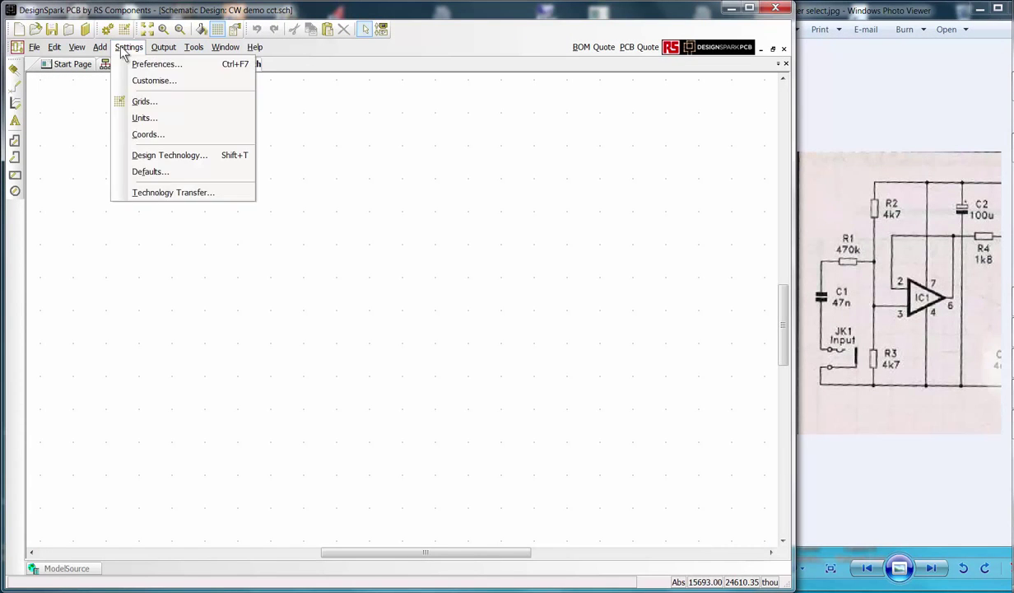
left_click(144, 102)
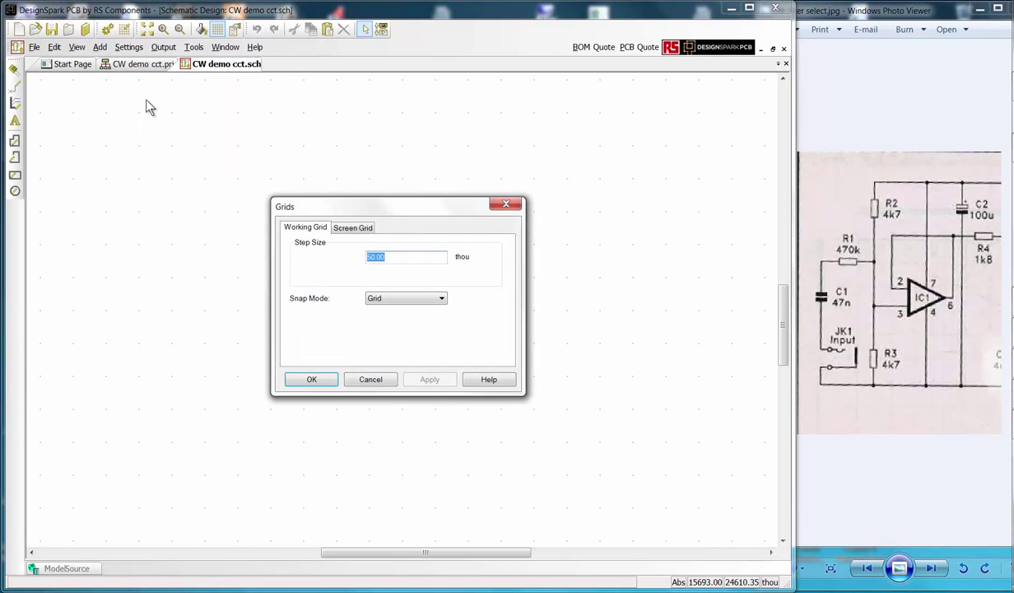
type("100")
left_click(438, 378)
left_click(353, 227)
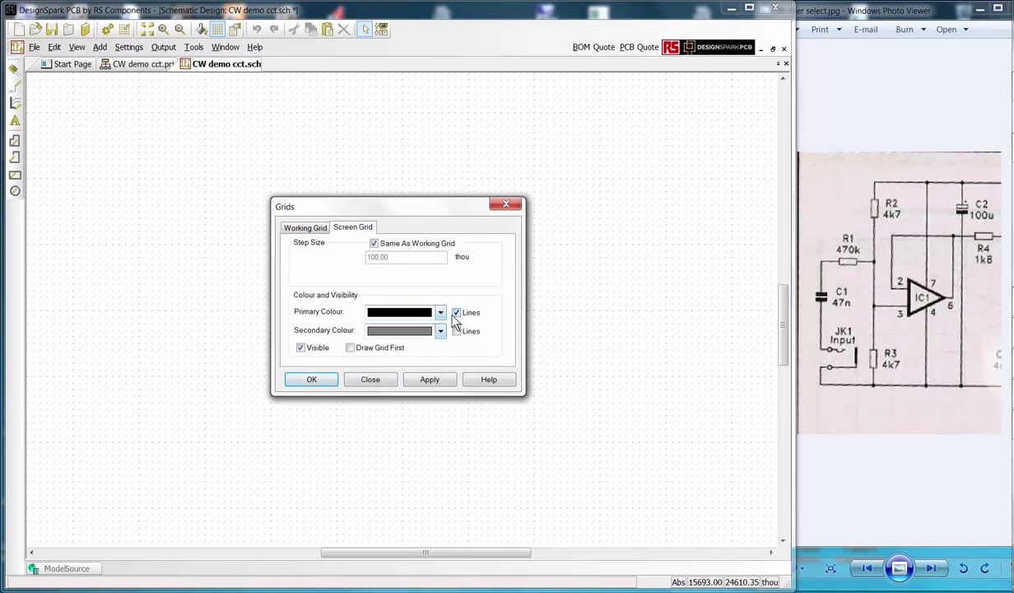
left_click(441, 379)
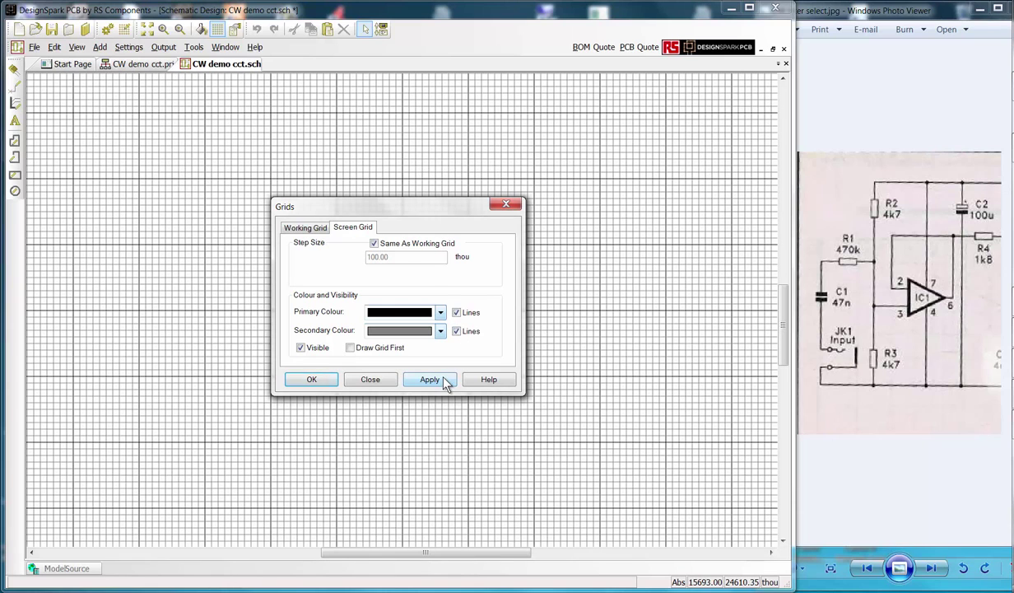
left_click(325, 230)
left_click(303, 380)
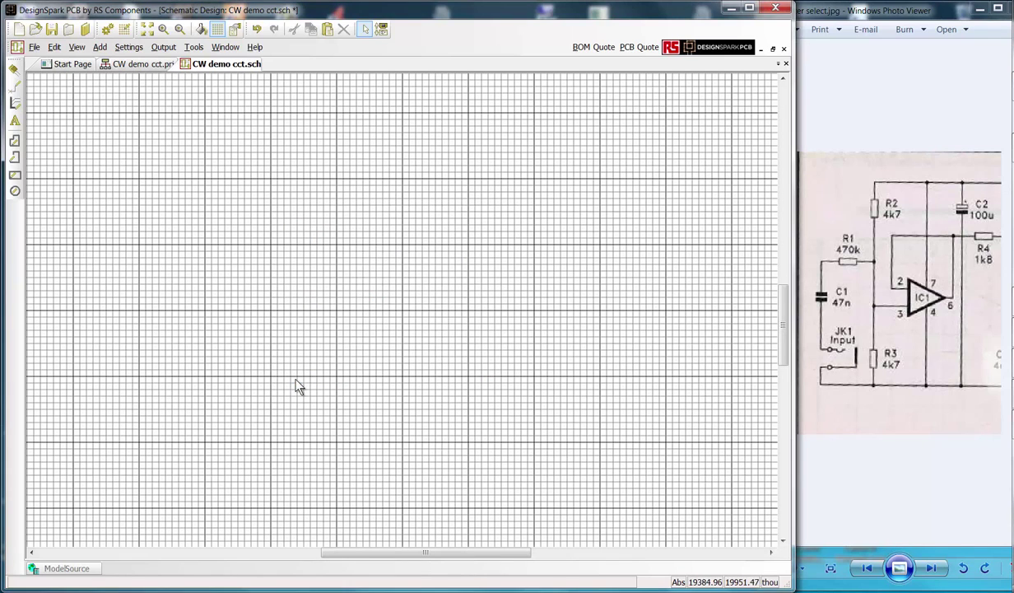
Show the ModelSource panel using its bottom tab and the View menu toggle.
left_click(92, 568)
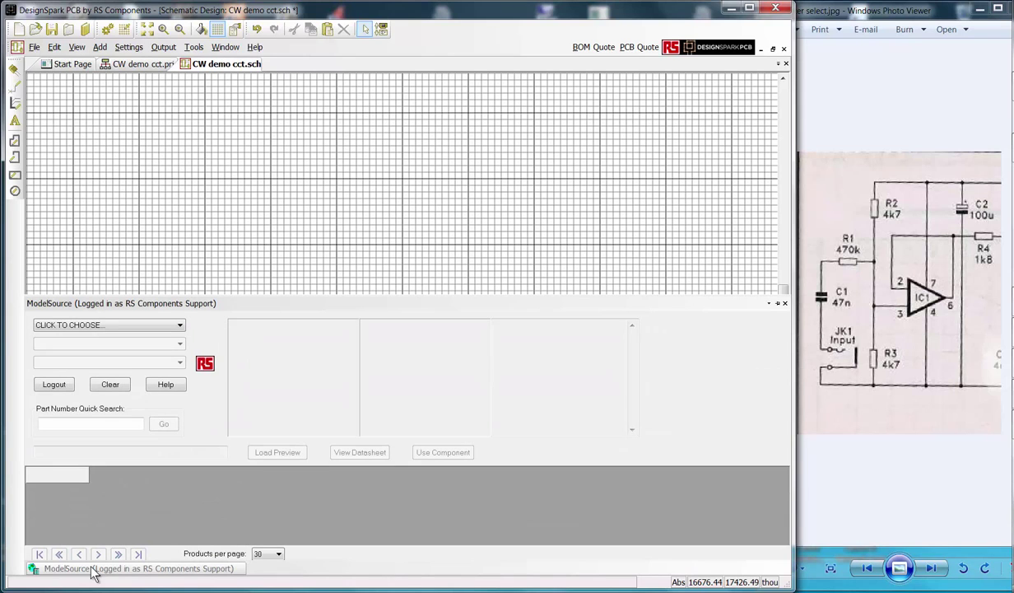
left_click(125, 266)
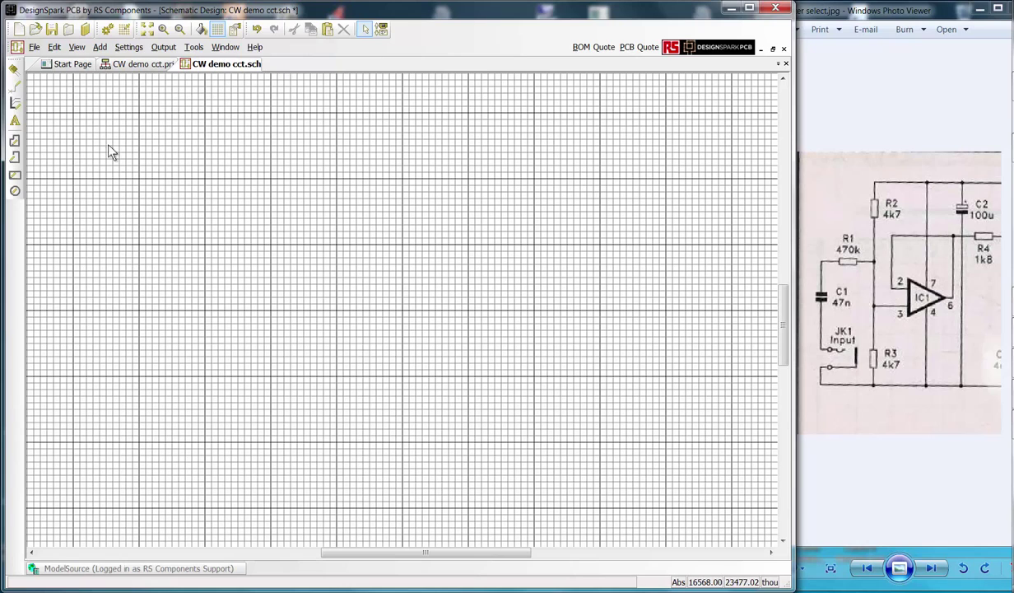
left_click(75, 48)
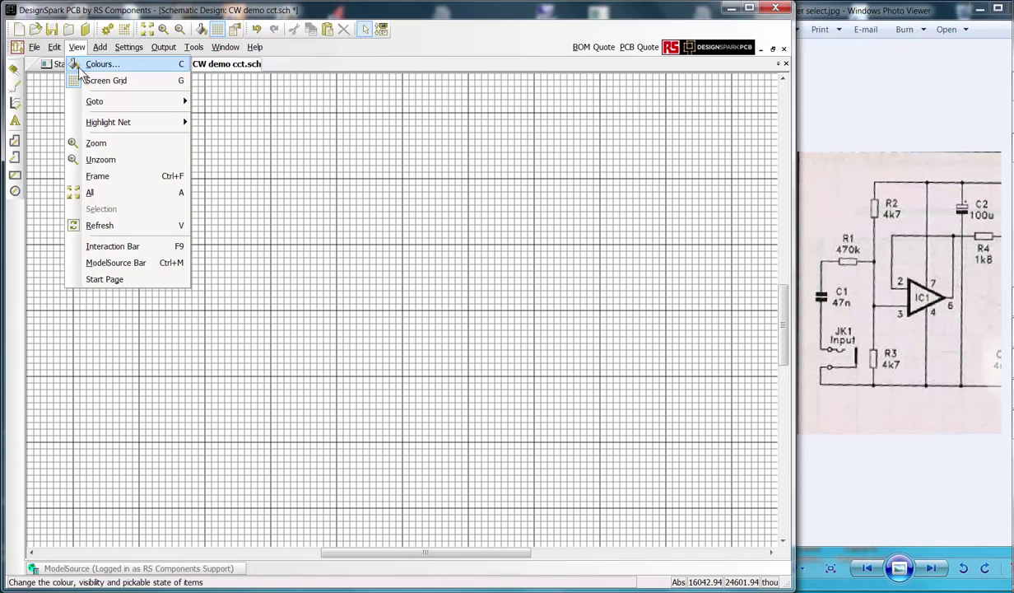
left_click(169, 265)
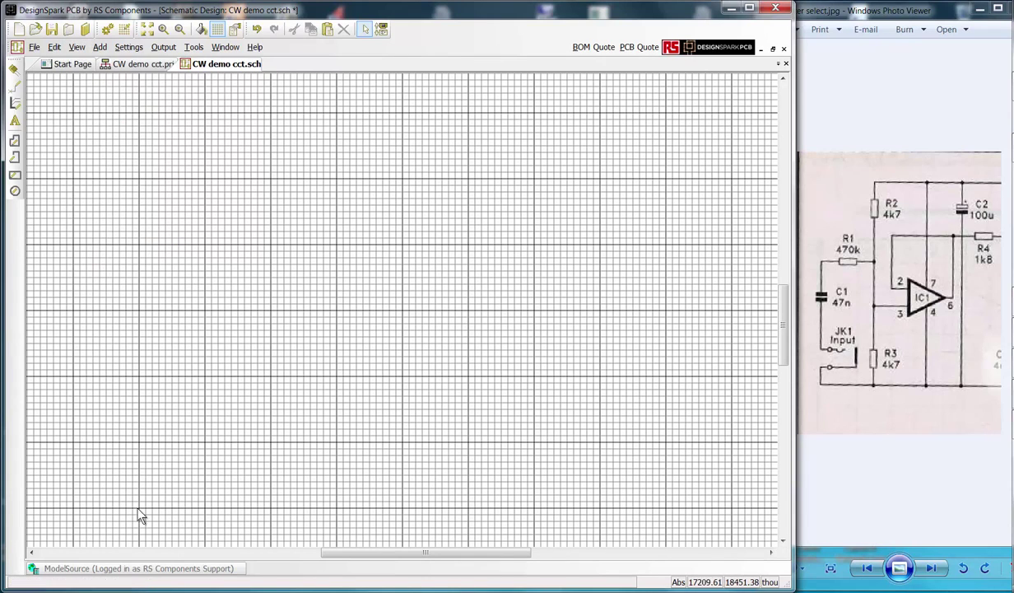
left_click(96, 569)
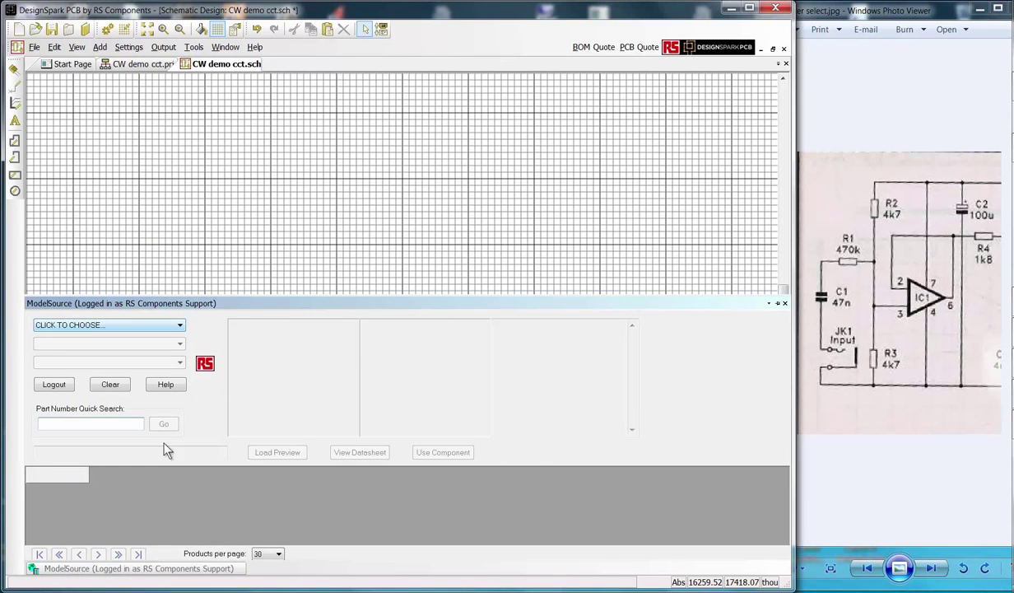
Browse ModelSource to Passive Components > Fixed Resistors > Through Hole Fixed Resistors.
left_click(181, 326)
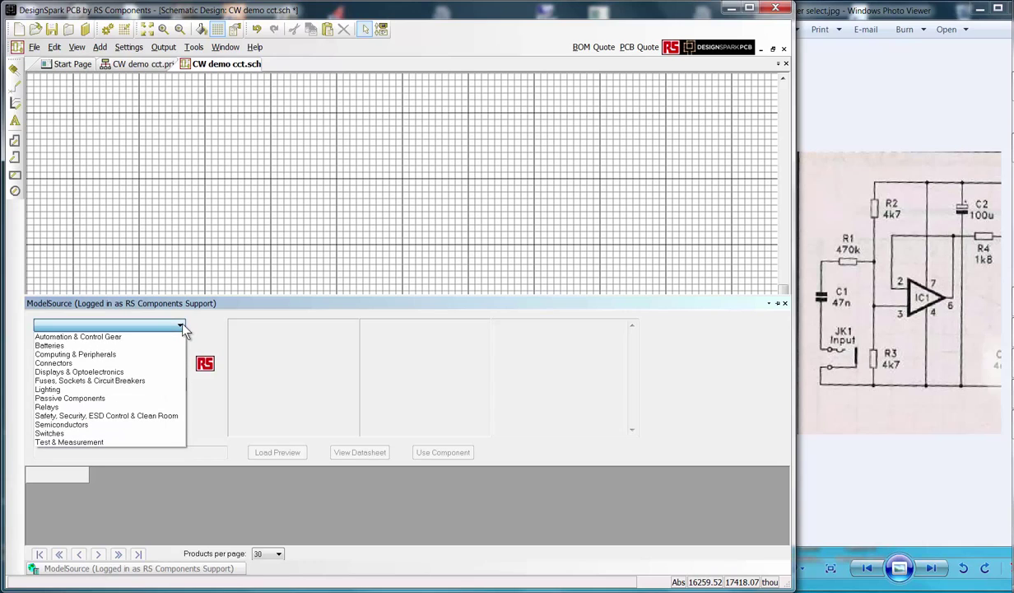
left_click(163, 397)
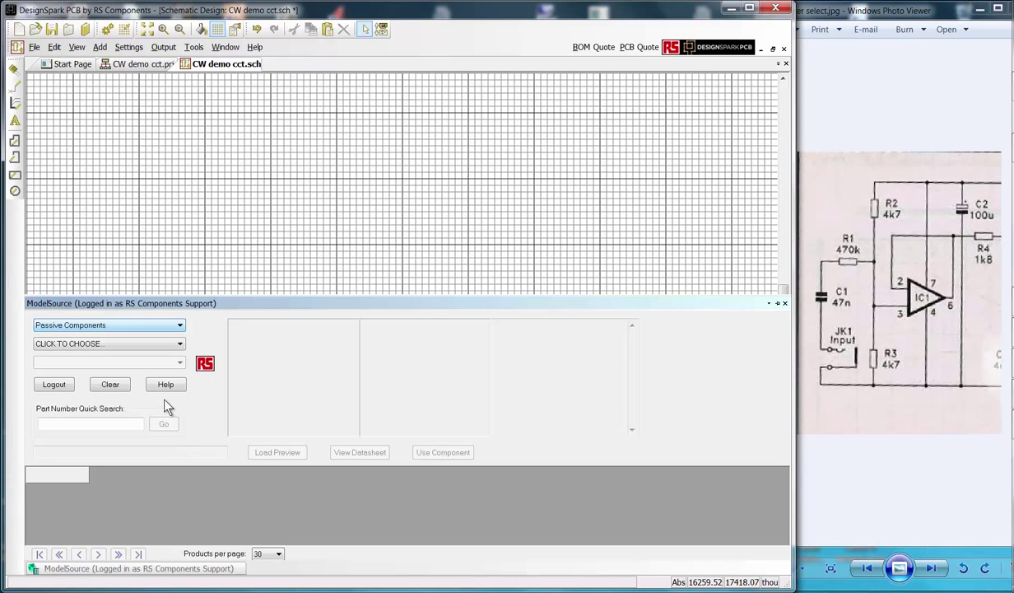
left_click(179, 344)
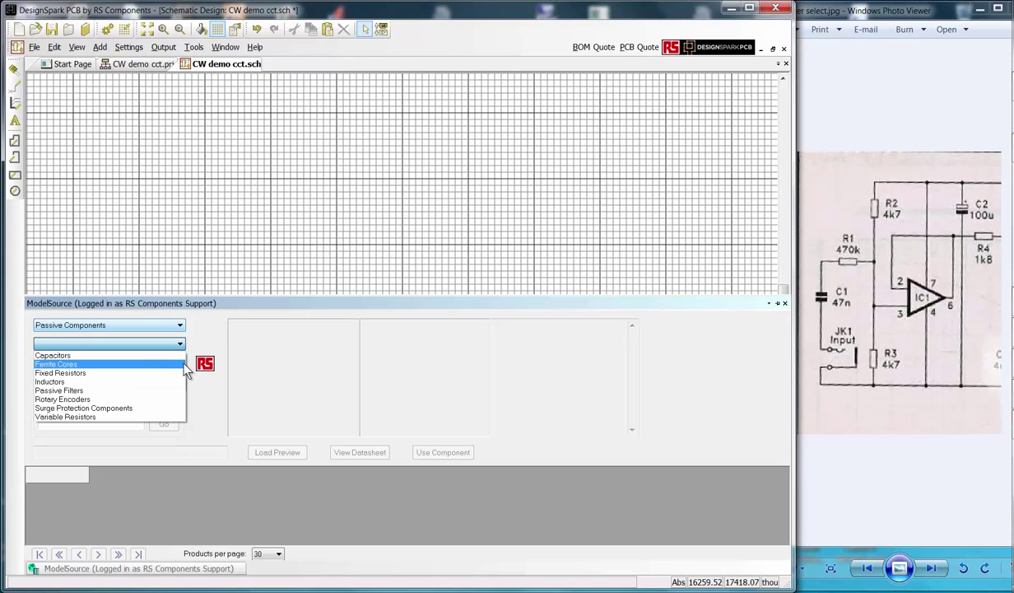
left_click(185, 373)
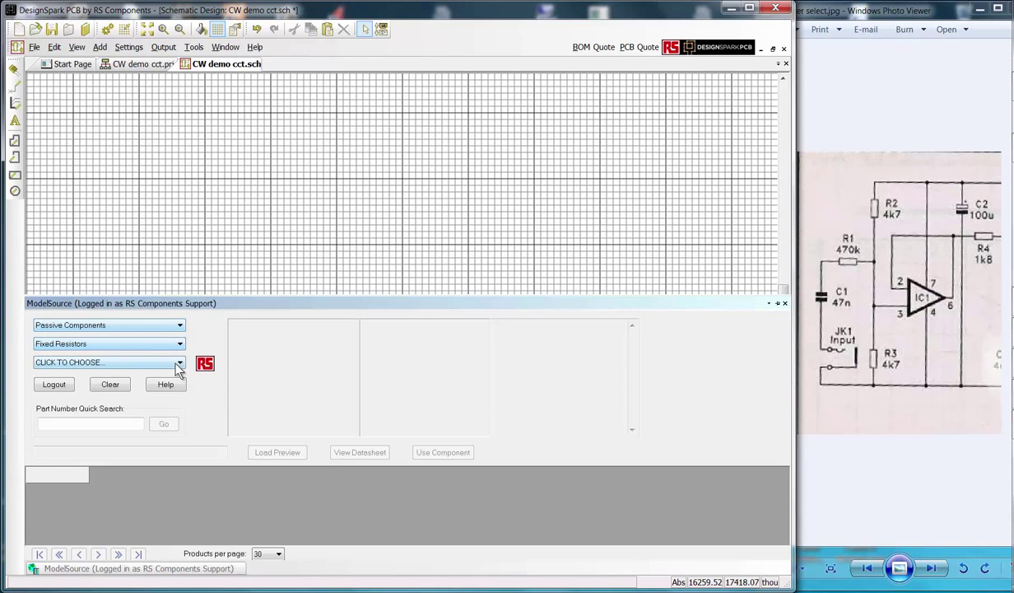
left_click(180, 365)
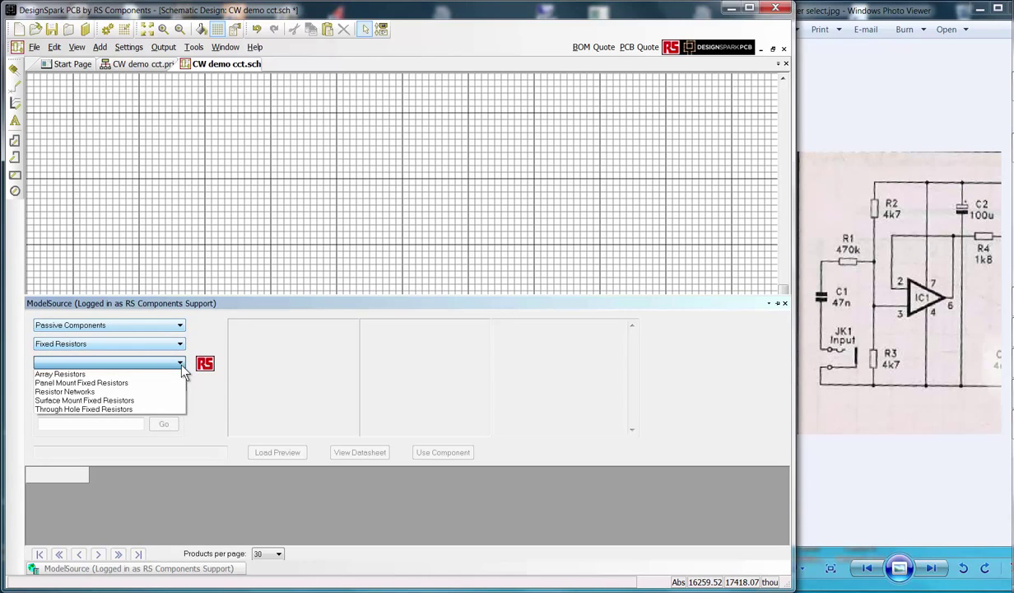
left_click(165, 409)
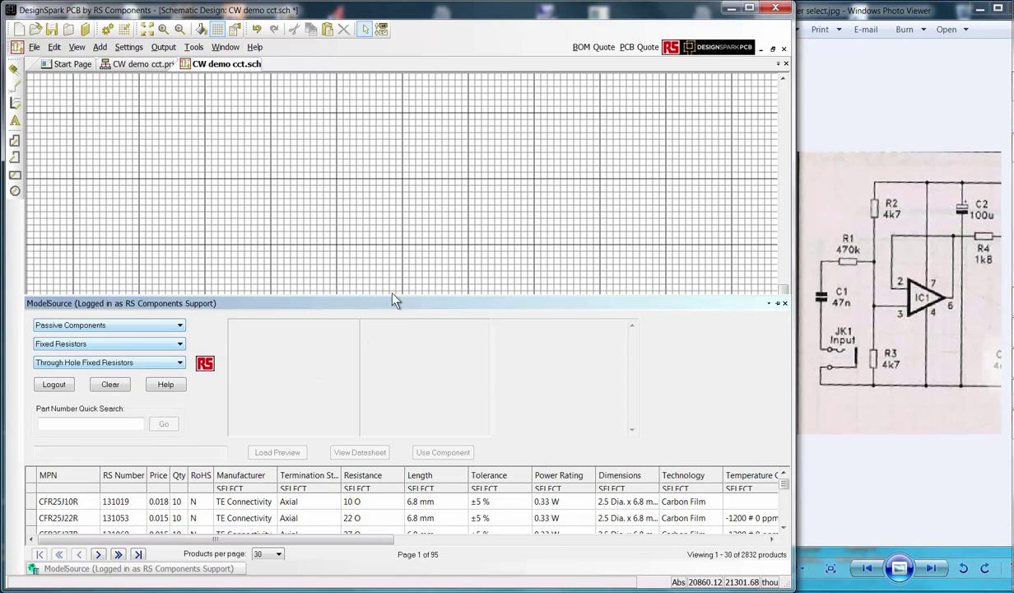
Enlarge the catalogue and filter for Axial termination, 470 kO resistance and 0.4 W power rating.
left_click_drag(395, 296, 399, 141)
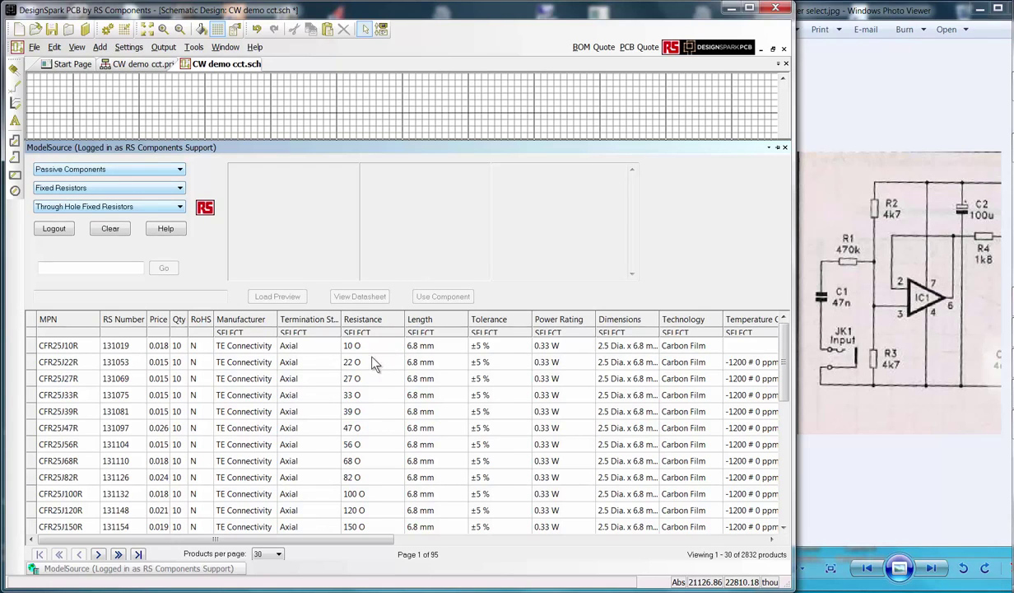
left_click(334, 334)
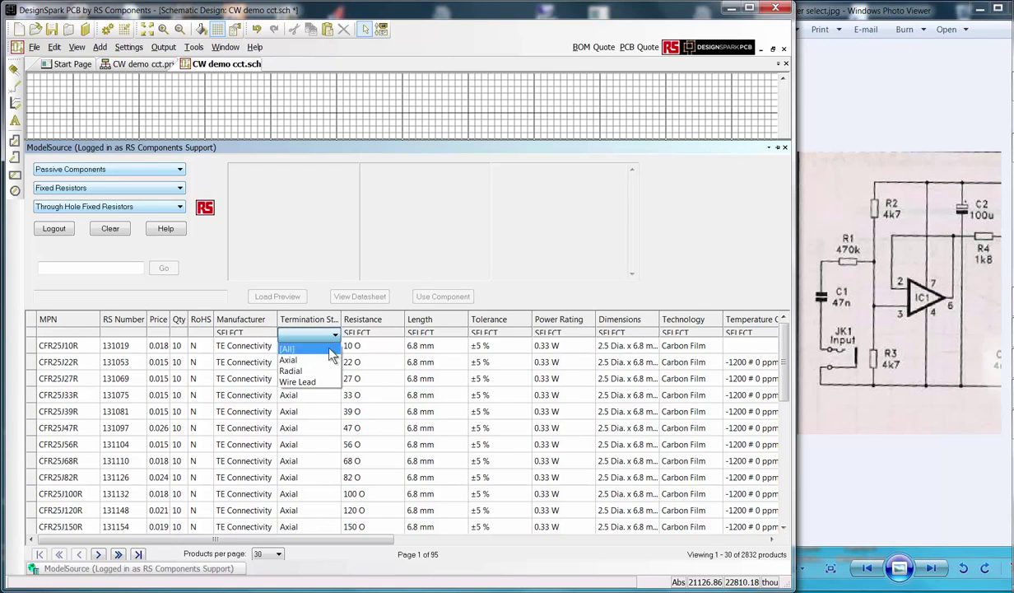
left_click(328, 362)
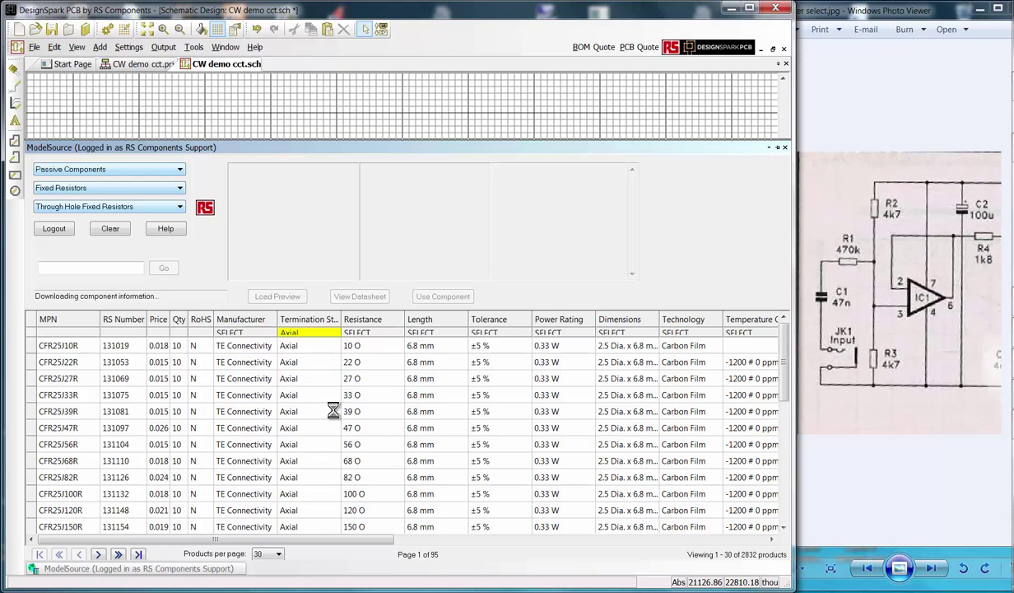
left_click(400, 334)
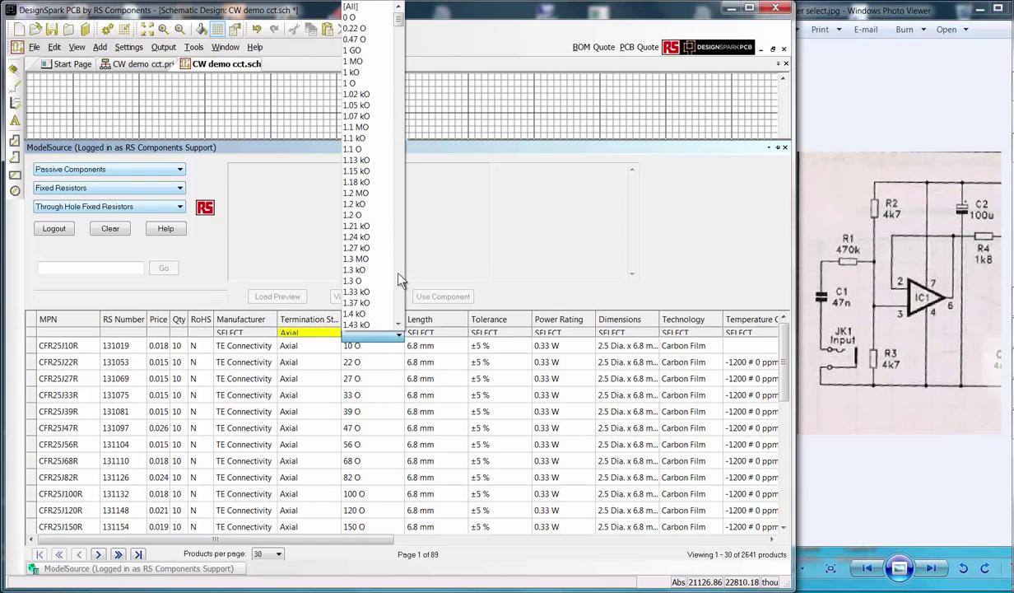
left_click_drag(399, 18, 409, 219)
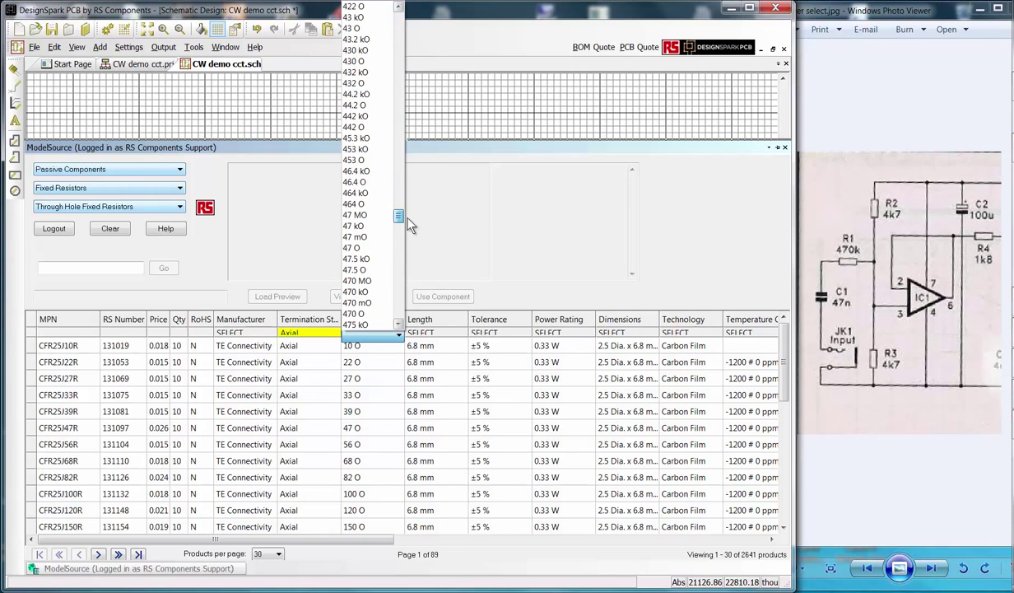
left_click(360, 293)
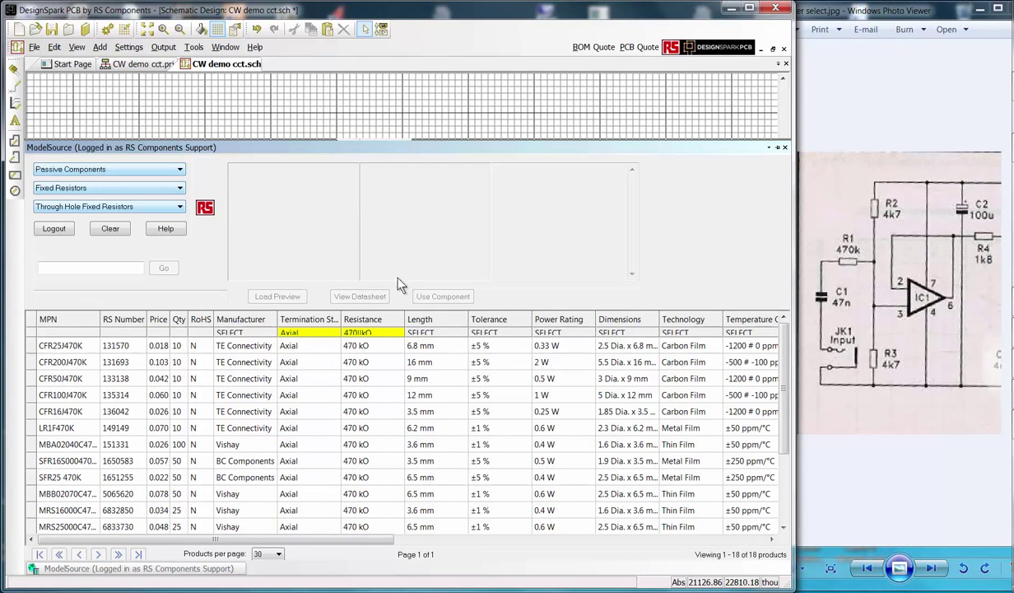
left_click(592, 338)
left_click(590, 336)
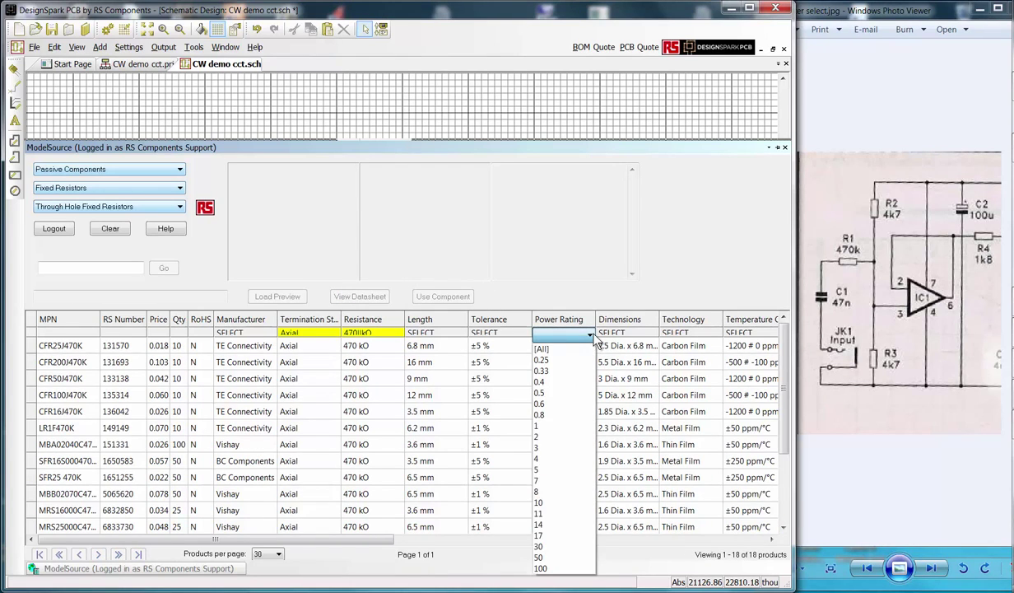
left_click(562, 383)
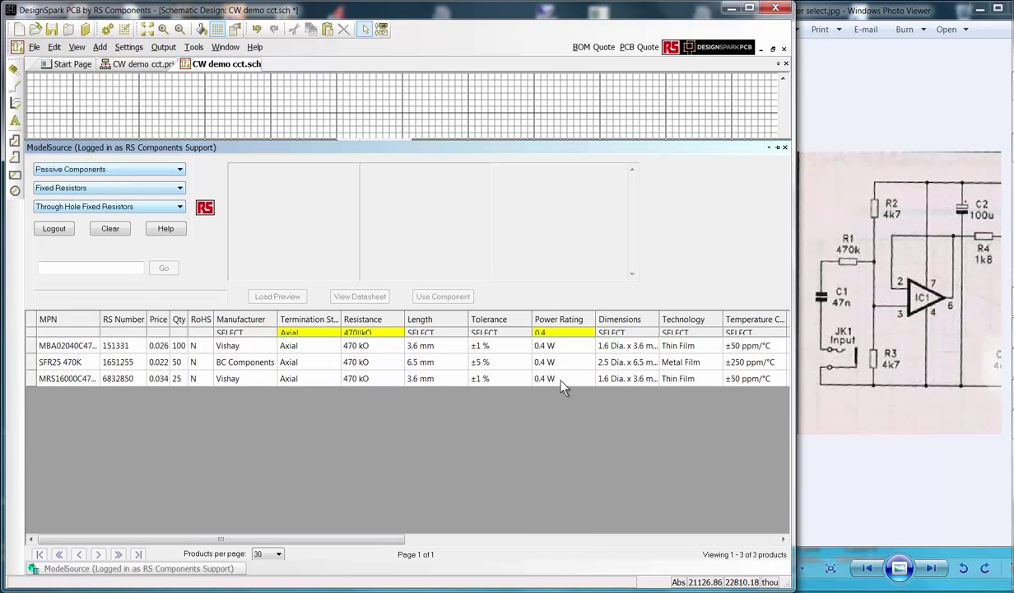
Select the SFR25 470K, load its symbol and footprint preview, and use the component.
left_click(58, 364)
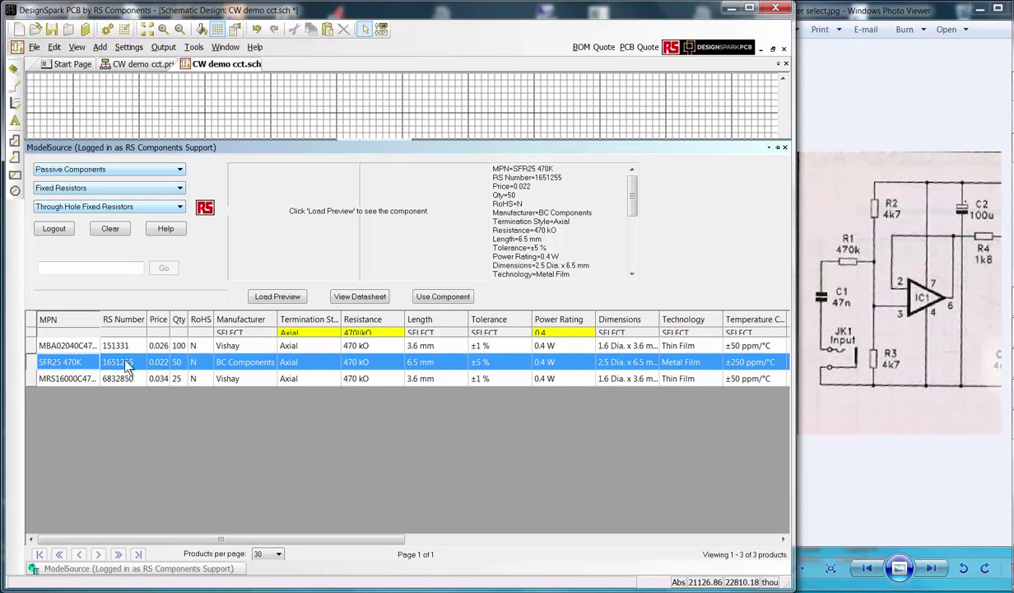
left_click(279, 296)
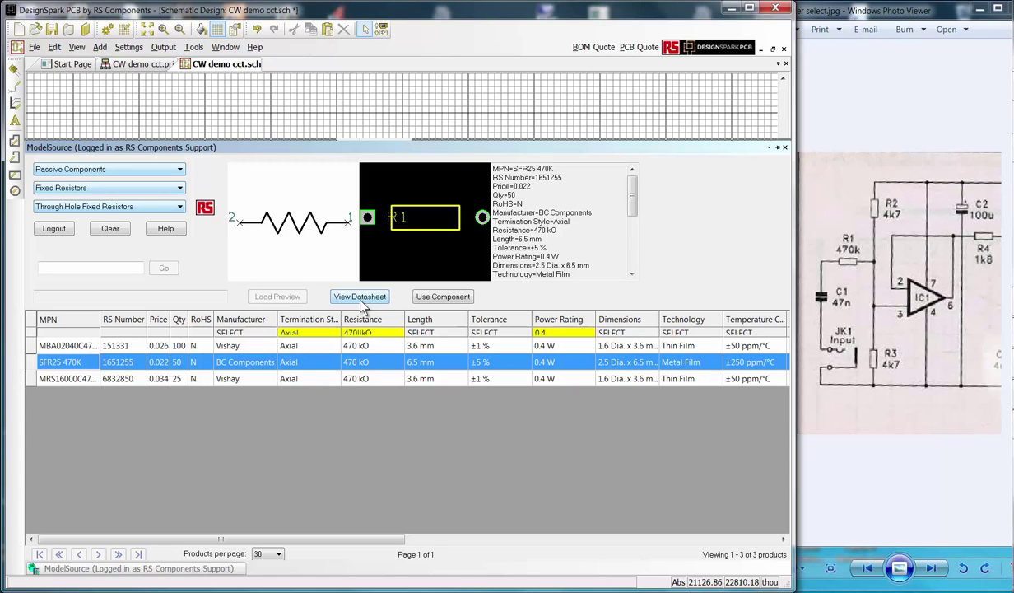
left_click(428, 298)
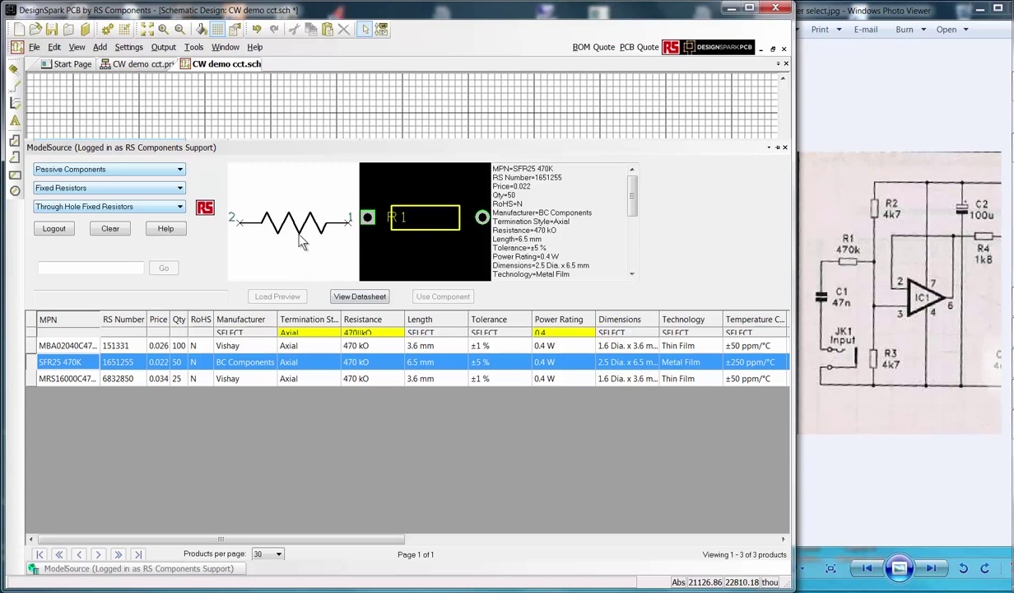
Place R1 at the schematic's top-left, dock the catalogue, and open the Manufacturer filter.
left_click_drag(302, 241, 58, 97)
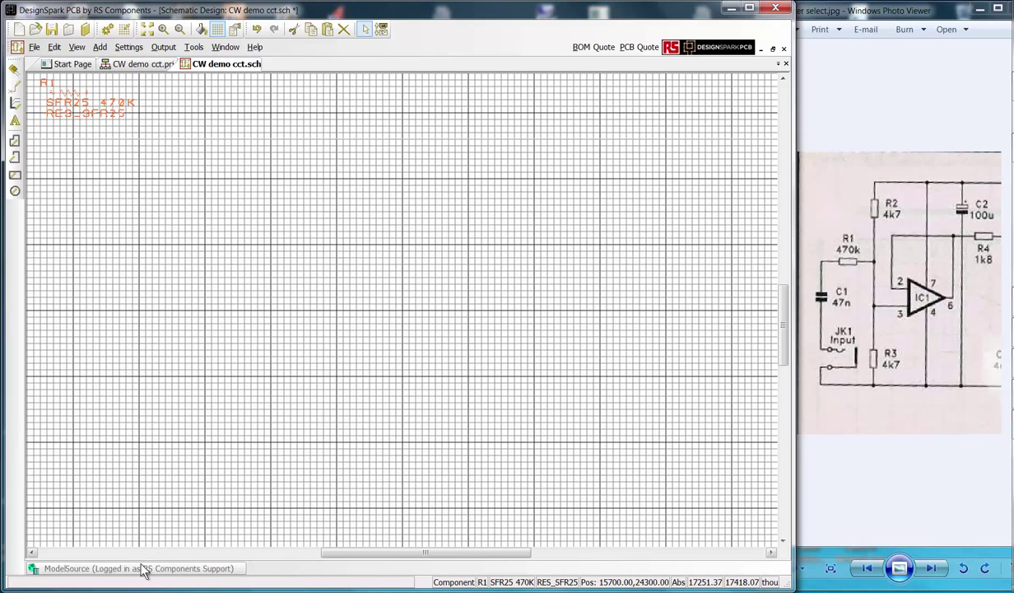
mouse_move(207, 574)
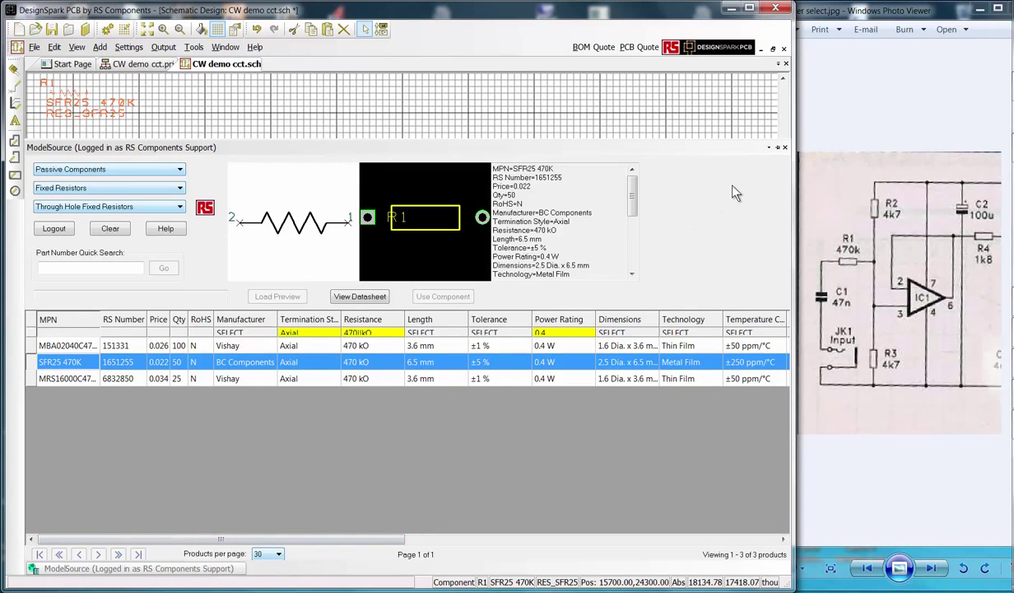
left_click(778, 148)
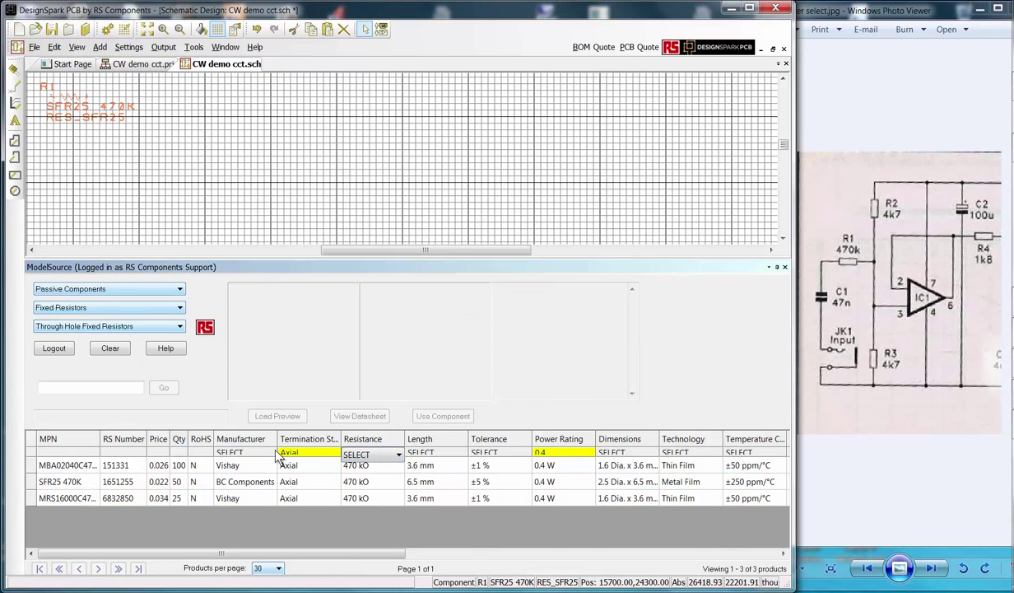
left_click(245, 454)
Filter the resistors to BC Components with 4.7 kO resistance.
left_click(255, 502)
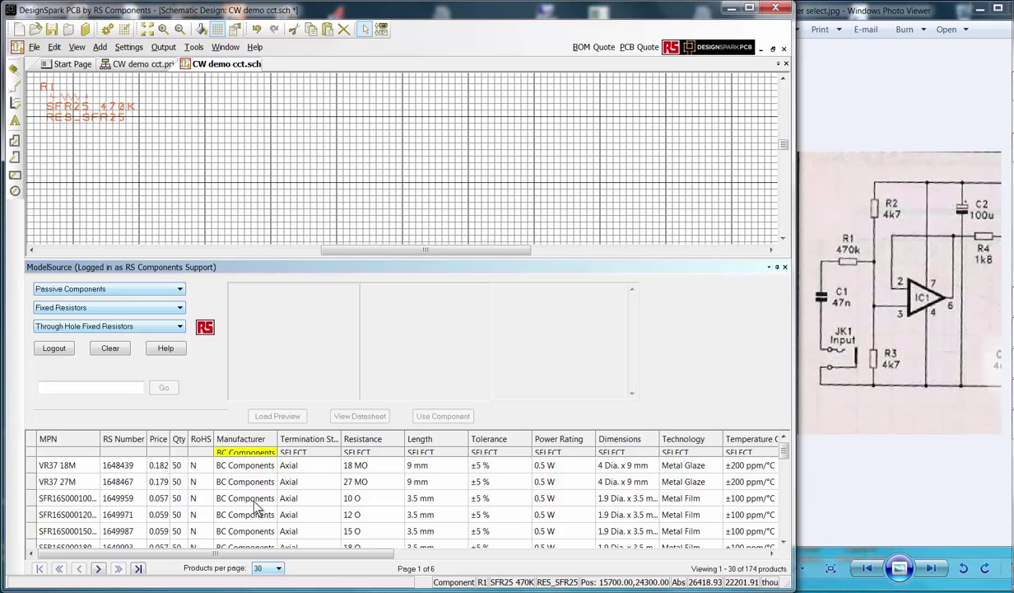
left_click(400, 454)
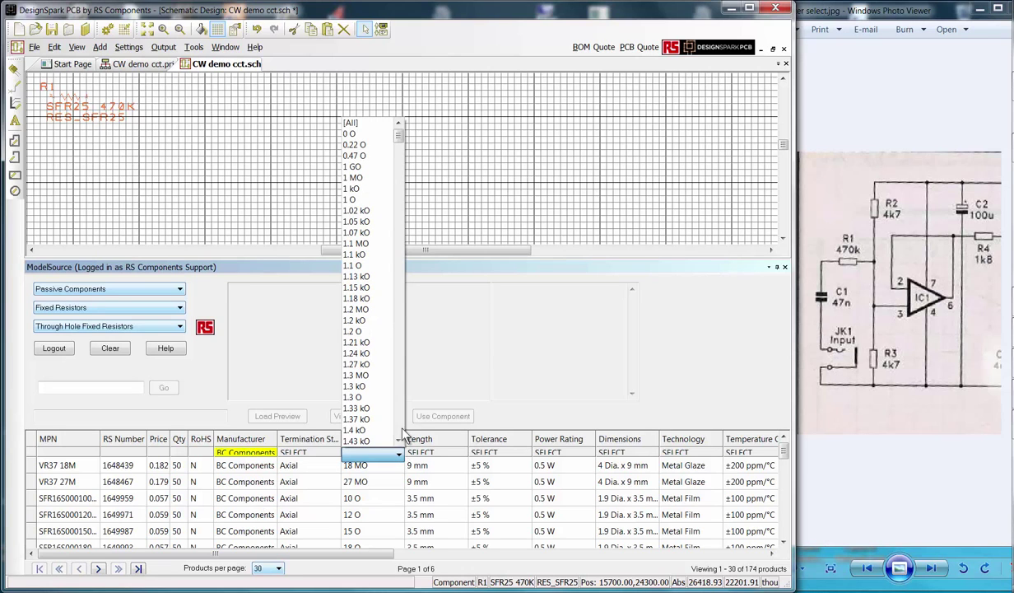
left_click_drag(400, 138, 401, 307)
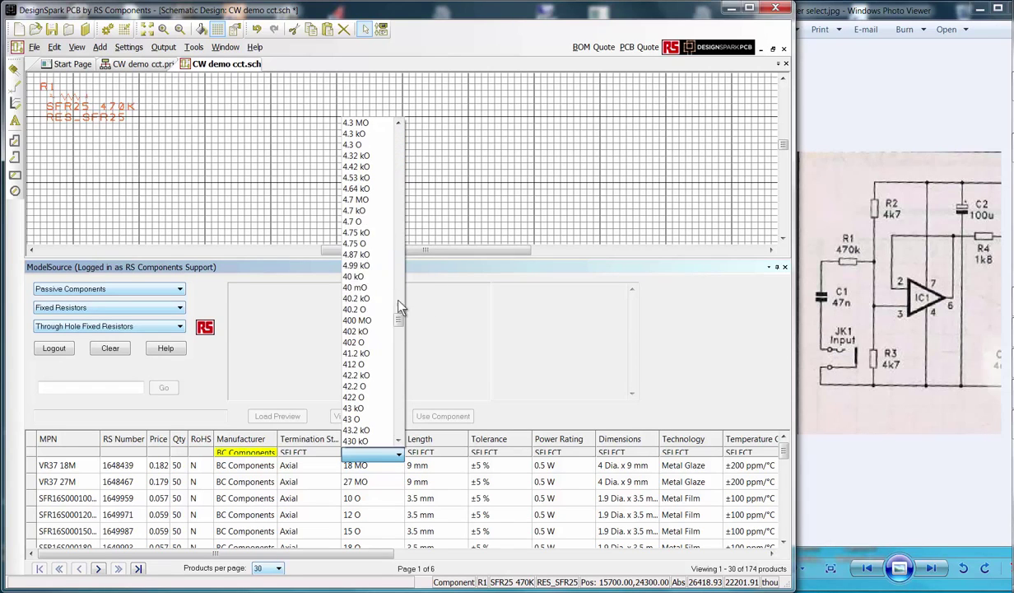
left_click(357, 211)
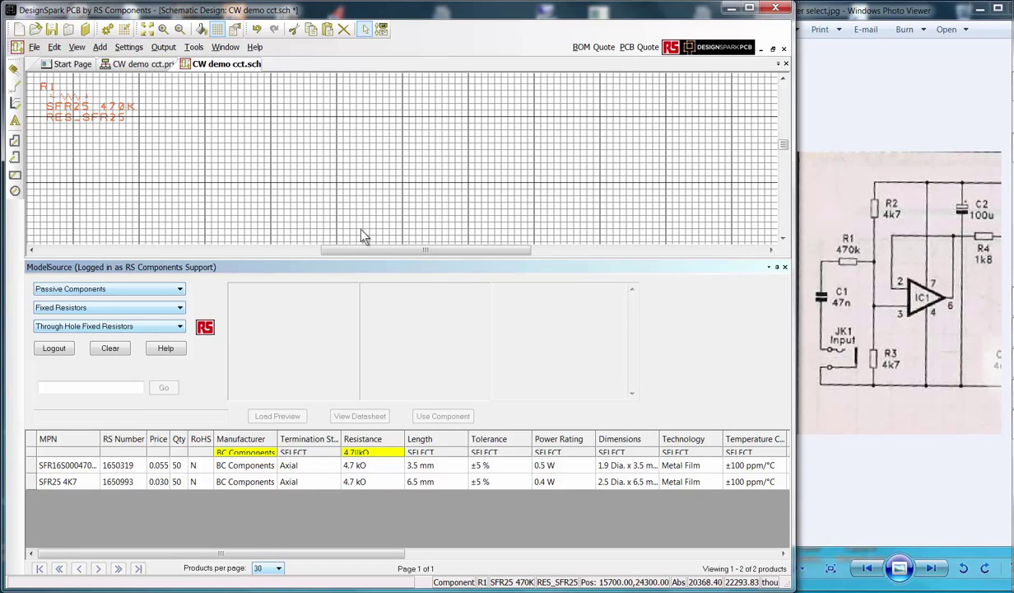
Preview and use the SFR25 4K7, declining to overwrite the RES_SFR25 and RESV symbols.
left_click(68, 484)
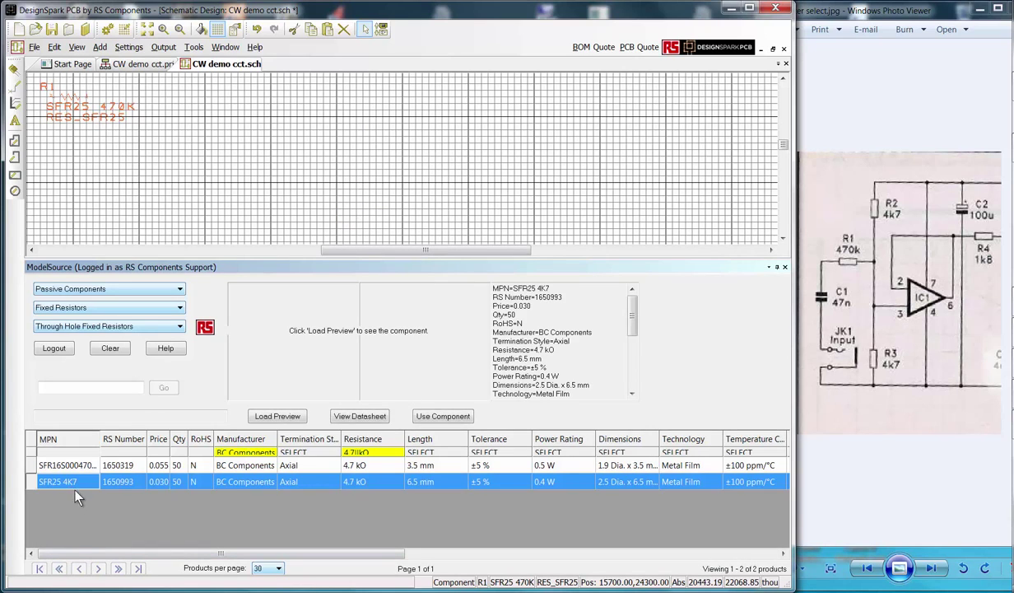
left_click(288, 418)
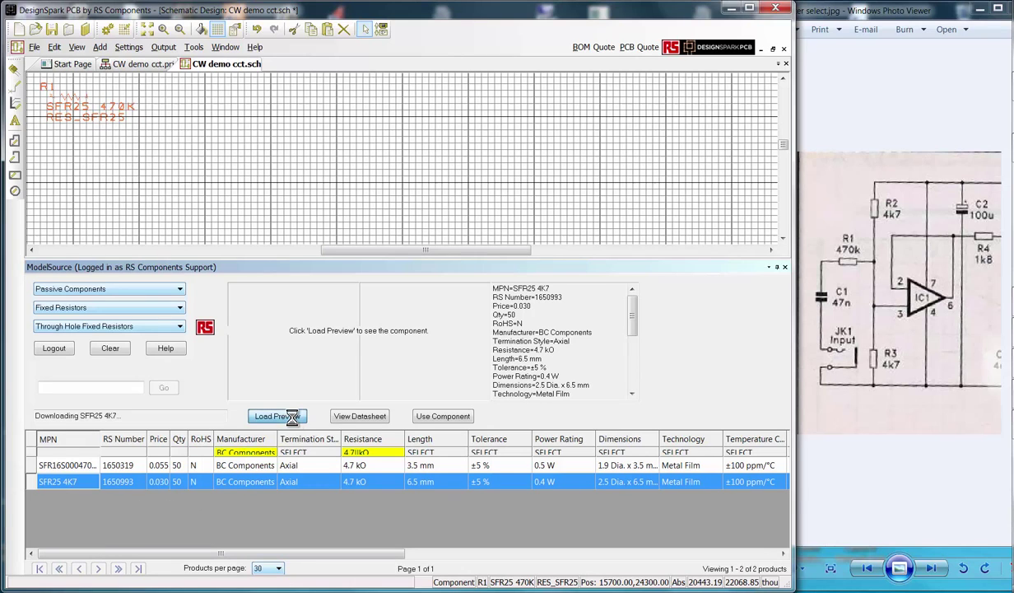
left_click(420, 413)
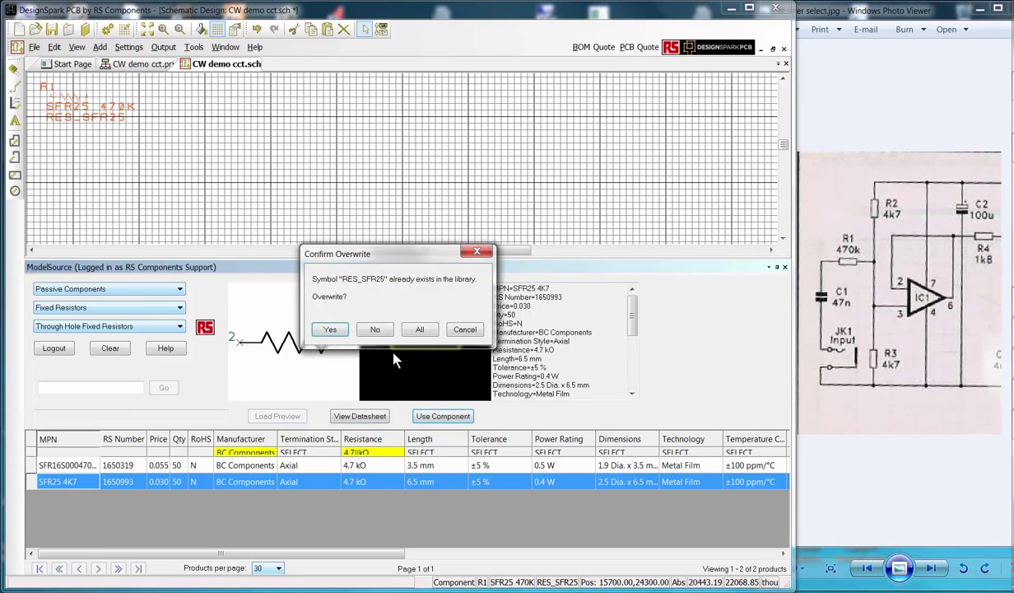
left_click(374, 330)
left_click(375, 330)
left_click(376, 330)
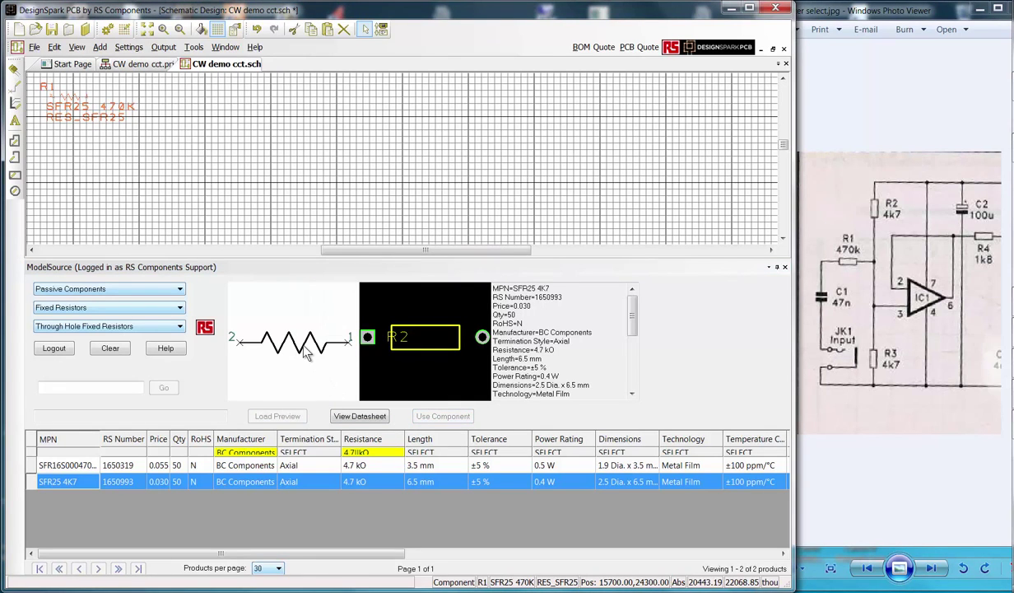
Place two SFR25 4K7 resistors (R2, R3) and an SFR25 1K8 (R4) right of R1.
left_click_drag(306, 352, 185, 109)
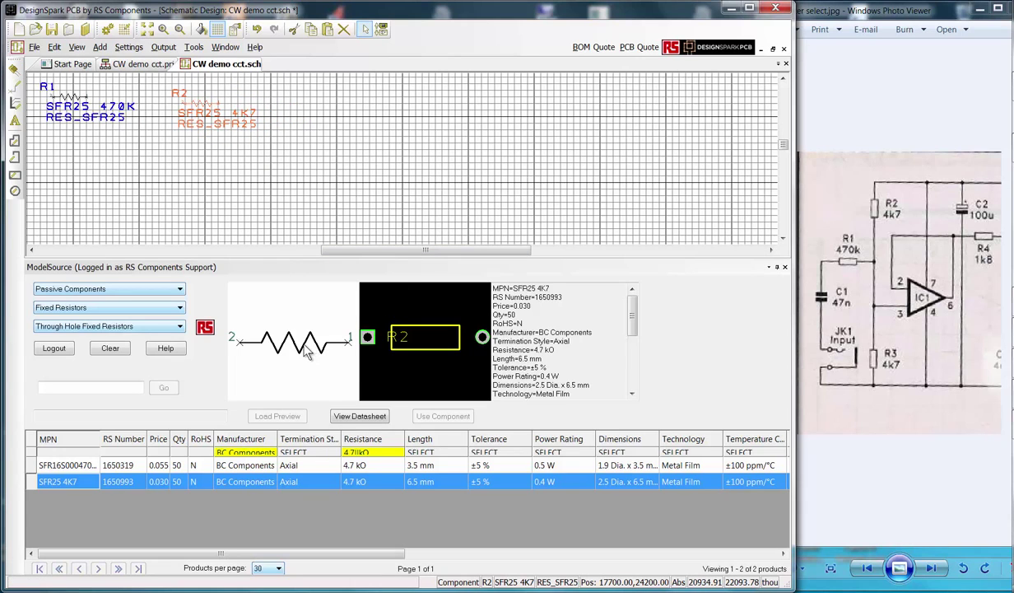
left_click_drag(306, 352, 311, 113)
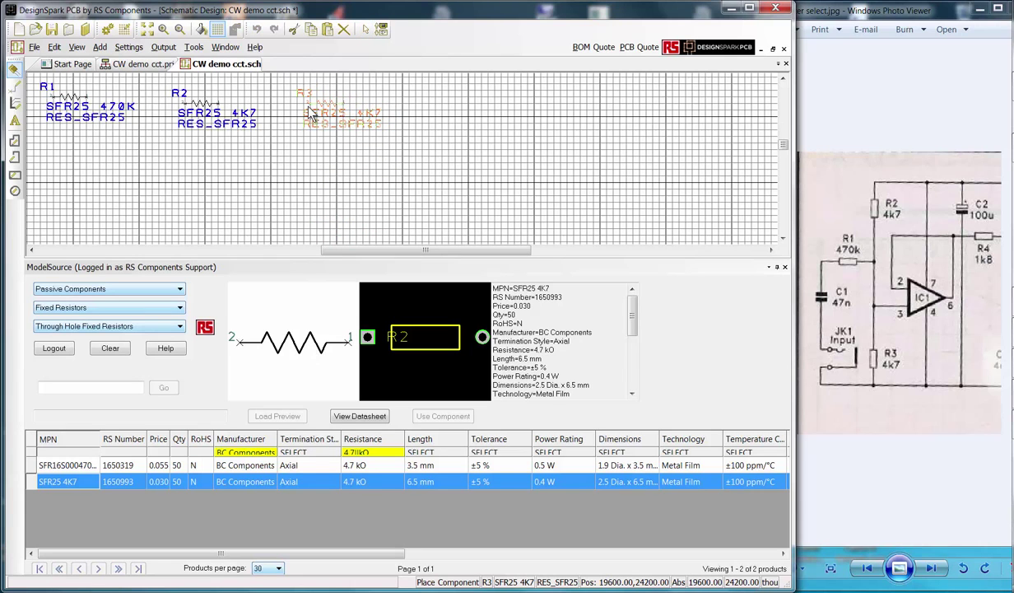
left_click_drag(310, 112, 310, 113)
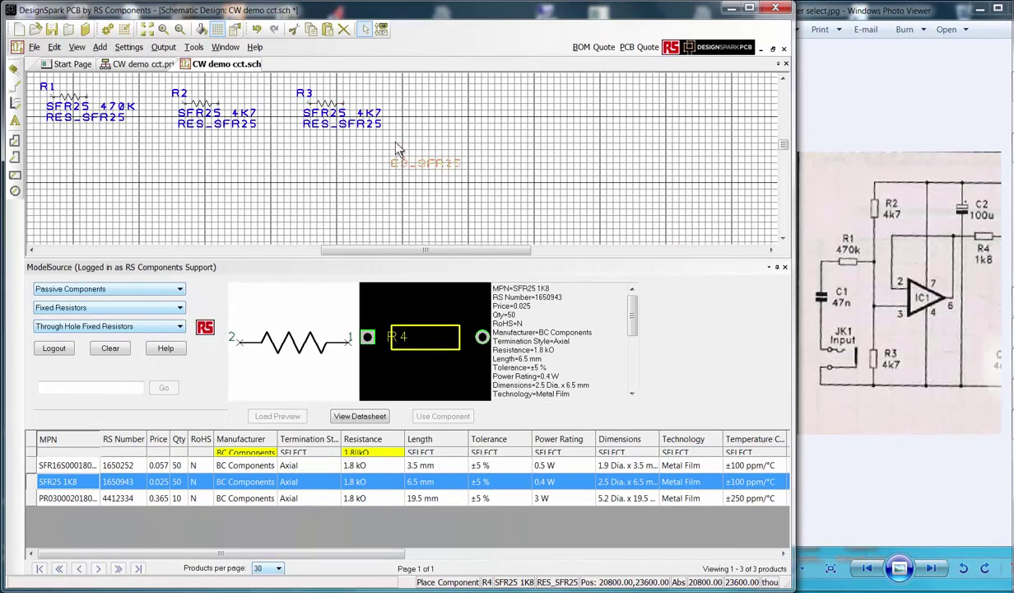
left_click_drag(405, 160, 424, 115)
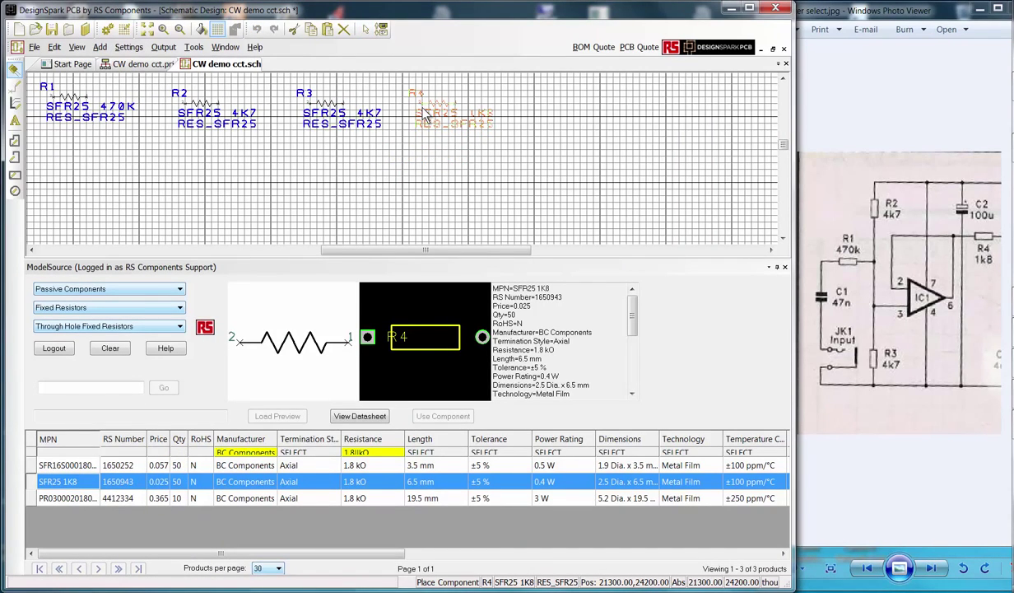
left_click(419, 110)
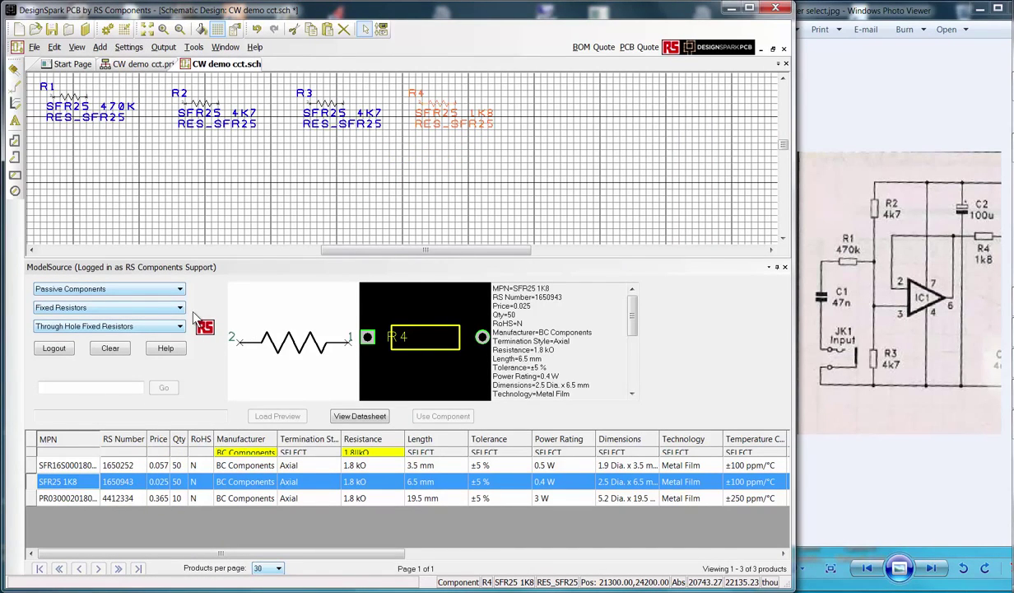
Browse Ceramic Multilayer Capacitors filtered to Through Hole and 47 nF.
left_click(180, 308)
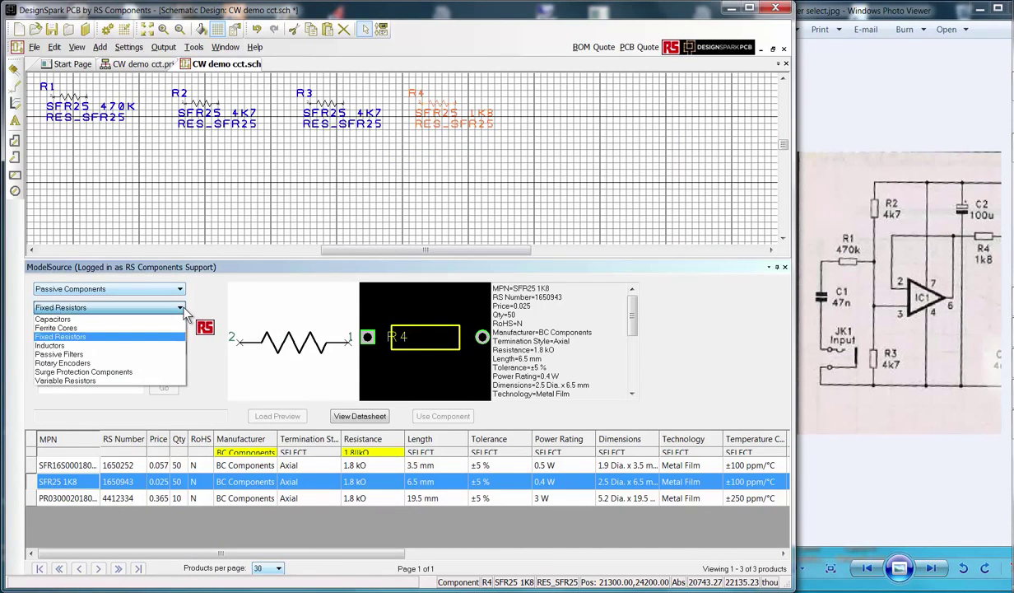
left_click(149, 320)
left_click(176, 326)
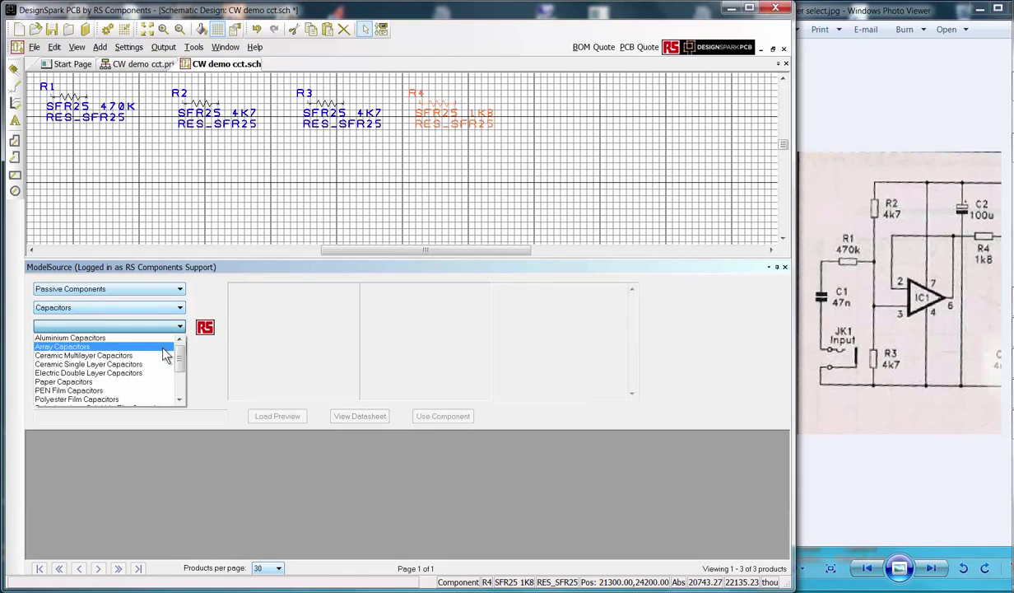
left_click(166, 359)
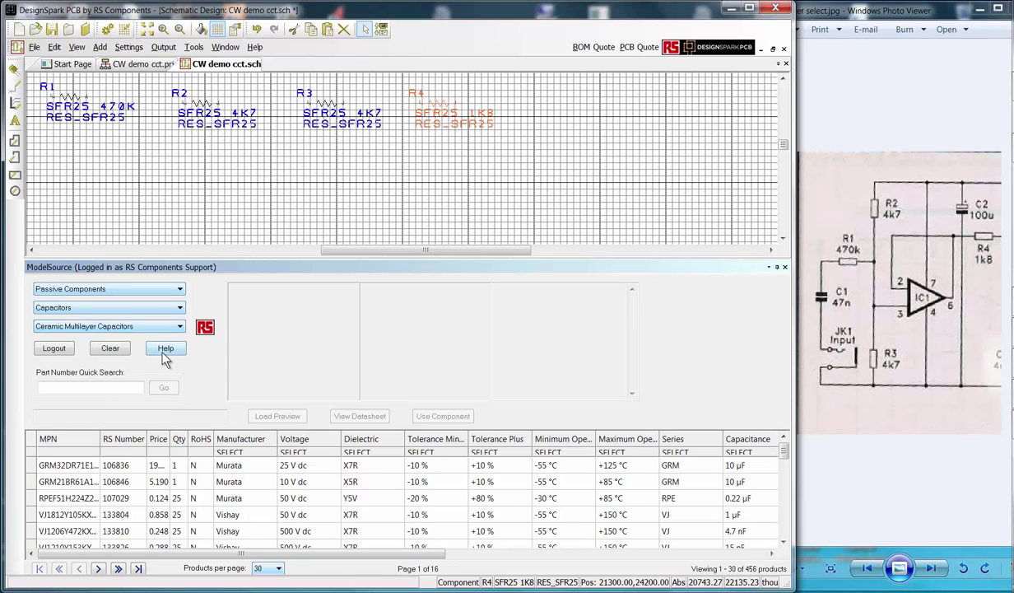
left_click_drag(329, 553, 538, 568)
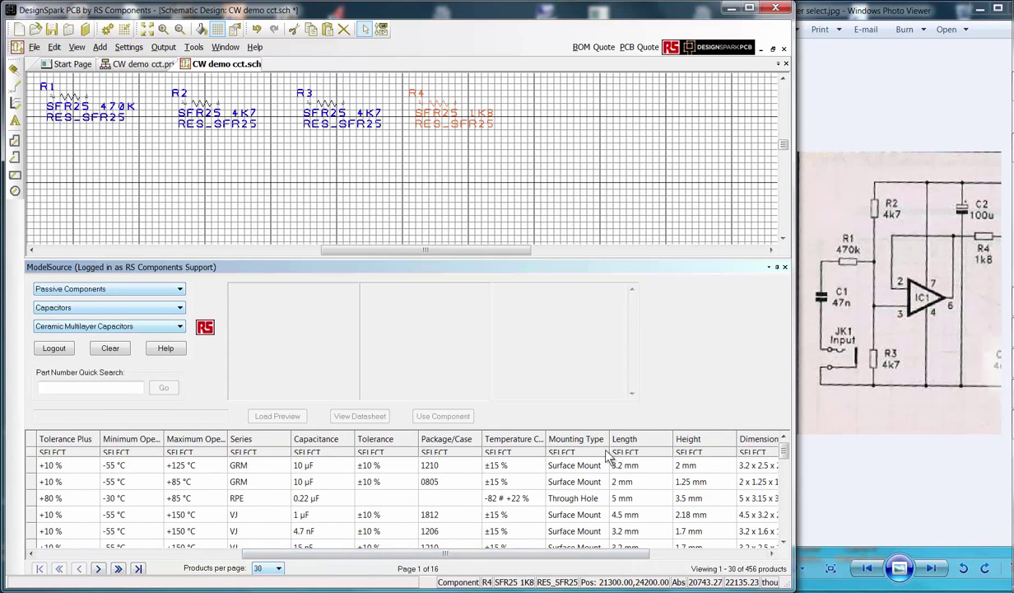
left_click(604, 455)
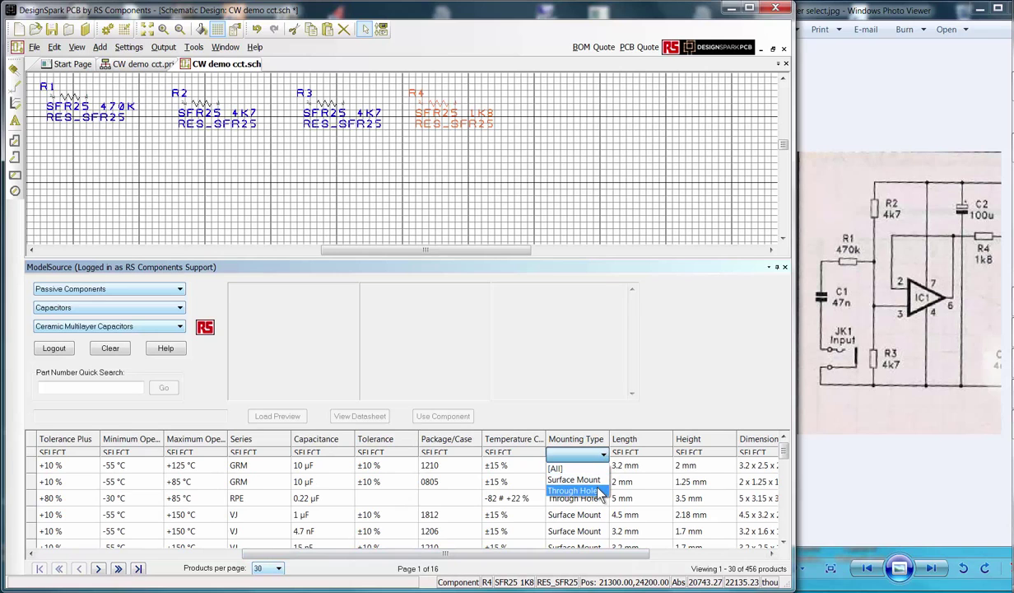
left_click(600, 492)
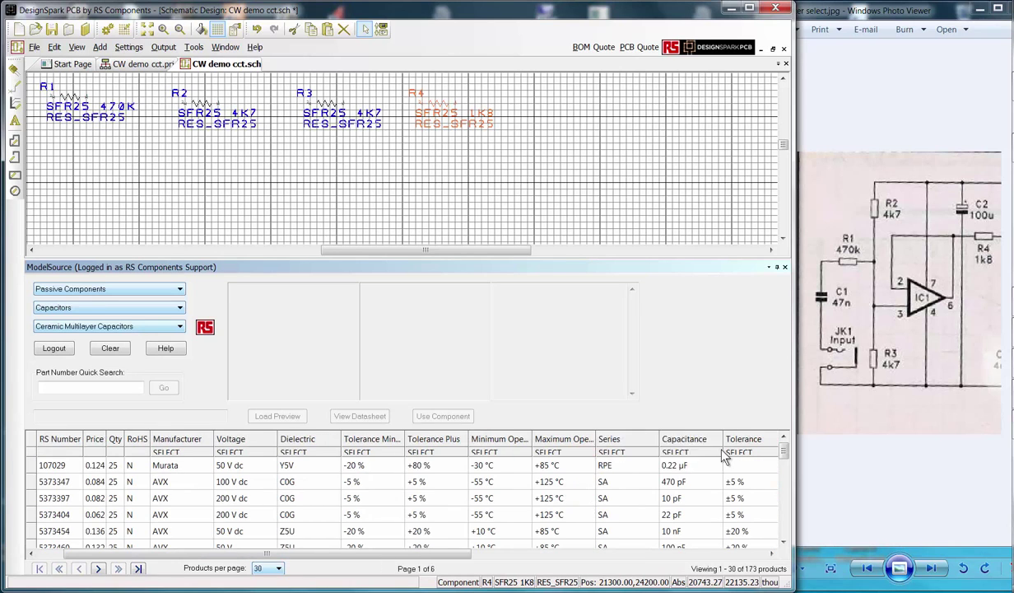
left_click(690, 454)
left_click(686, 434)
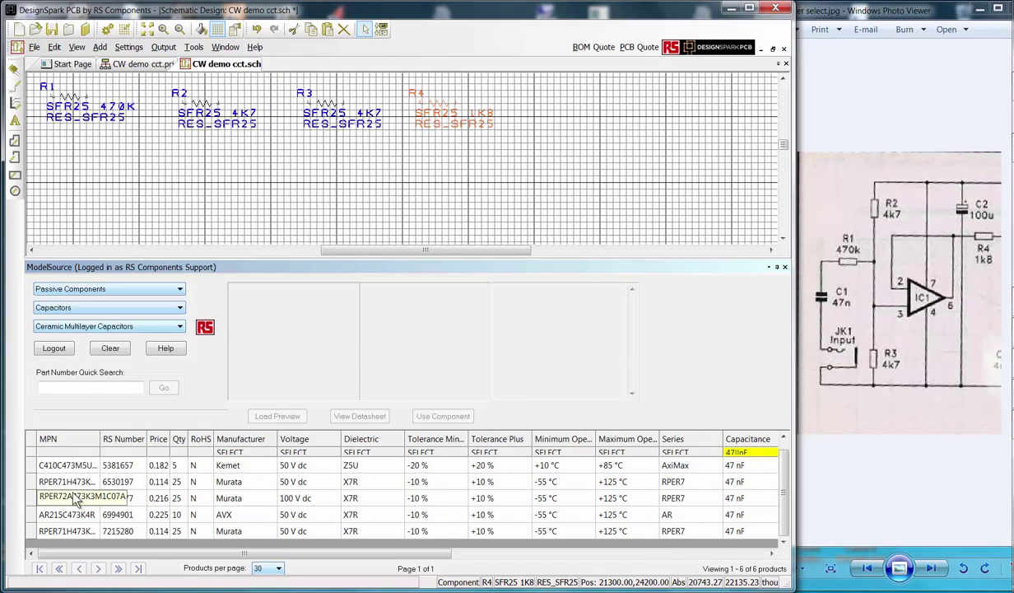
Preview the RPER72A473K3M1C07A capacitor and place it as C1 below R1.
left_click(76, 498)
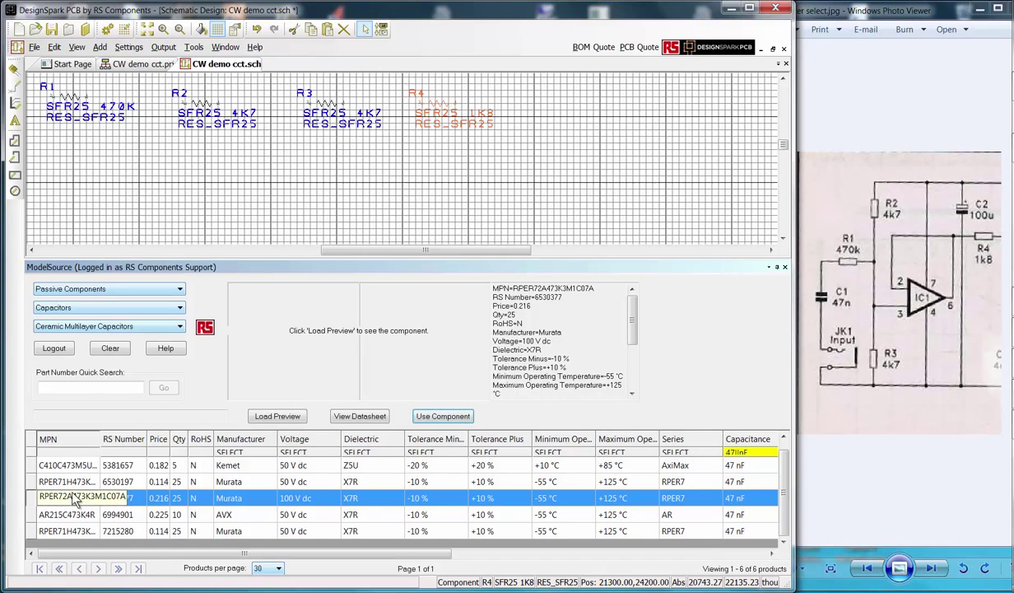
left_click(277, 417)
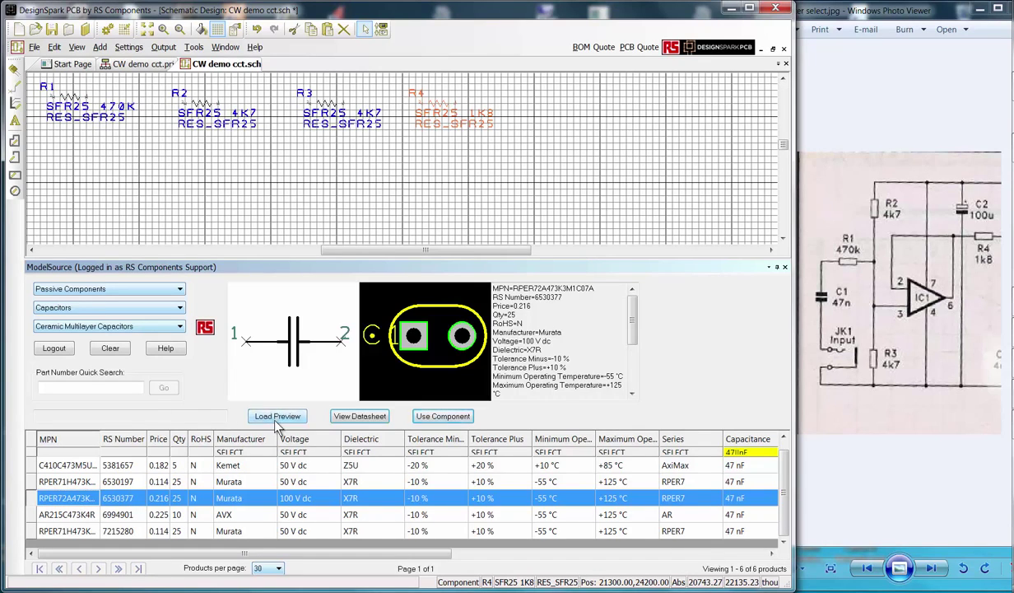
left_click(440, 416)
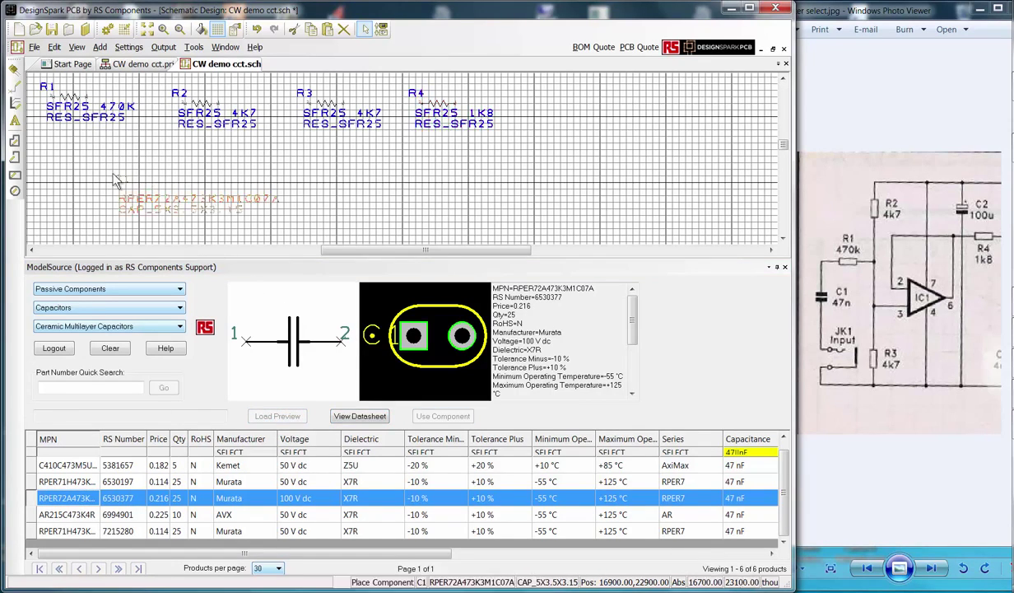
left_click(70, 154)
Switch to Aluminium Capacitors and drag the 100 µF capacitor onto the schematic.
left_click(180, 326)
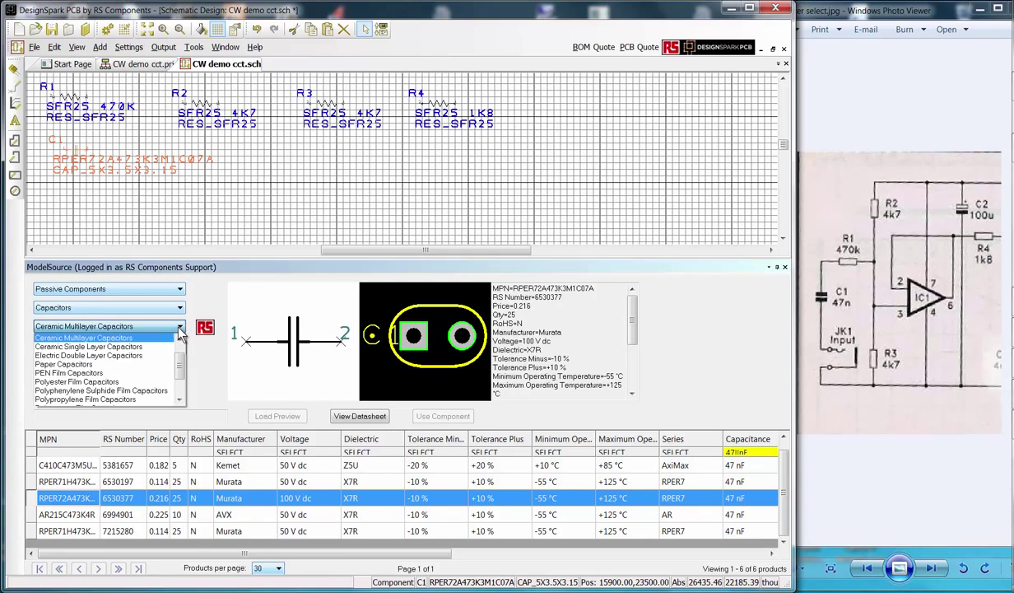
scroll(179, 347, "up", 2)
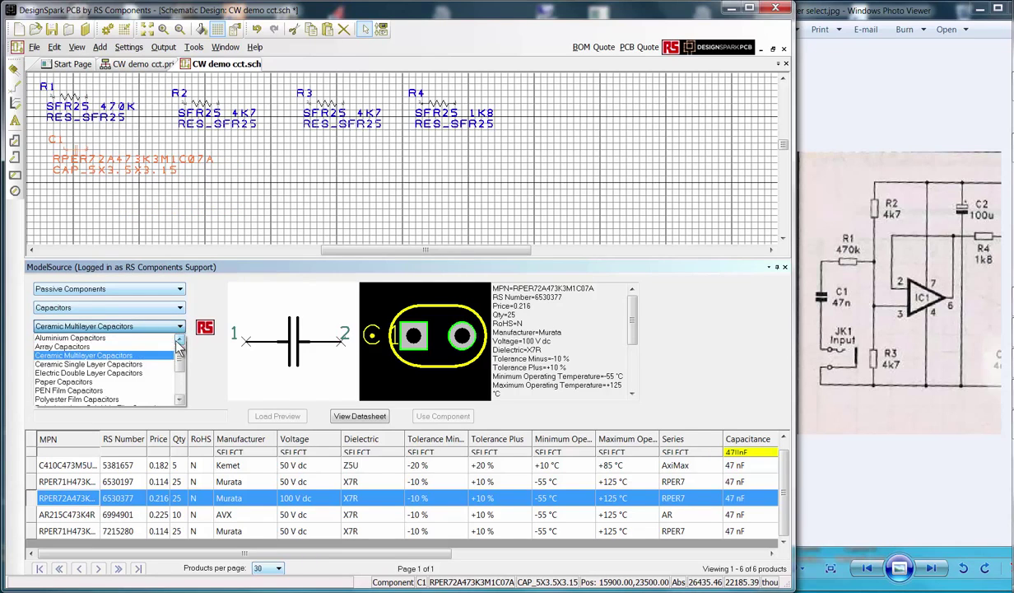
left_click(160, 339)
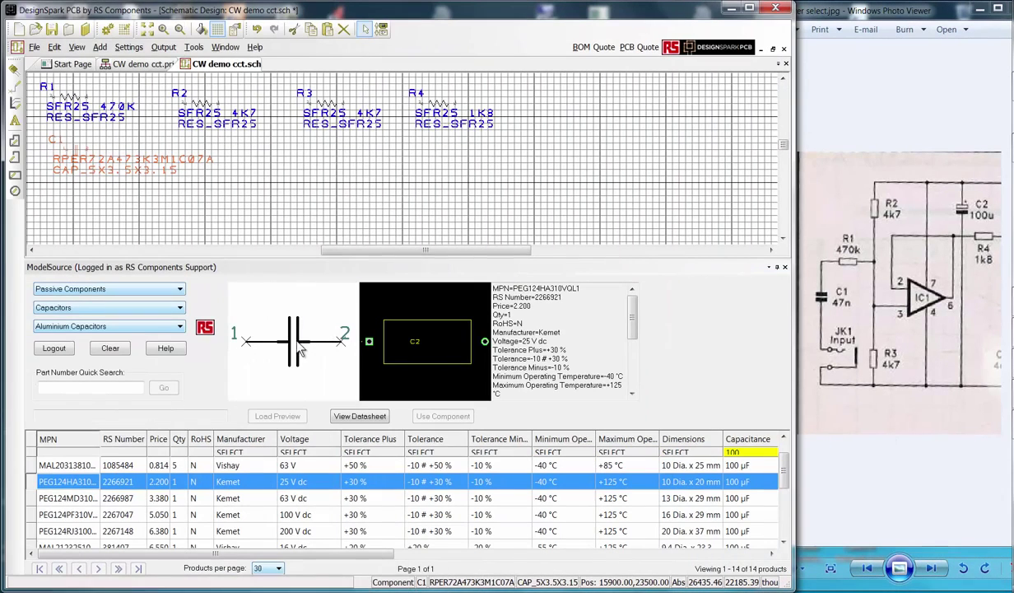
left_click_drag(290, 335, 306, 169)
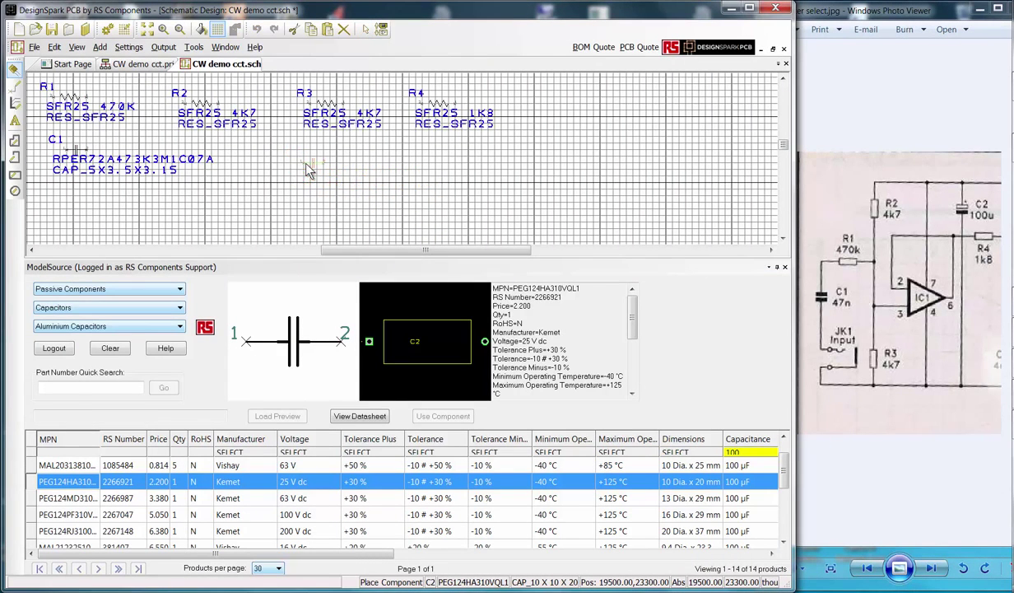
Drop C2 beside C1, then search part numbers for uA741 and preview UA741CD.
left_click(72, 387)
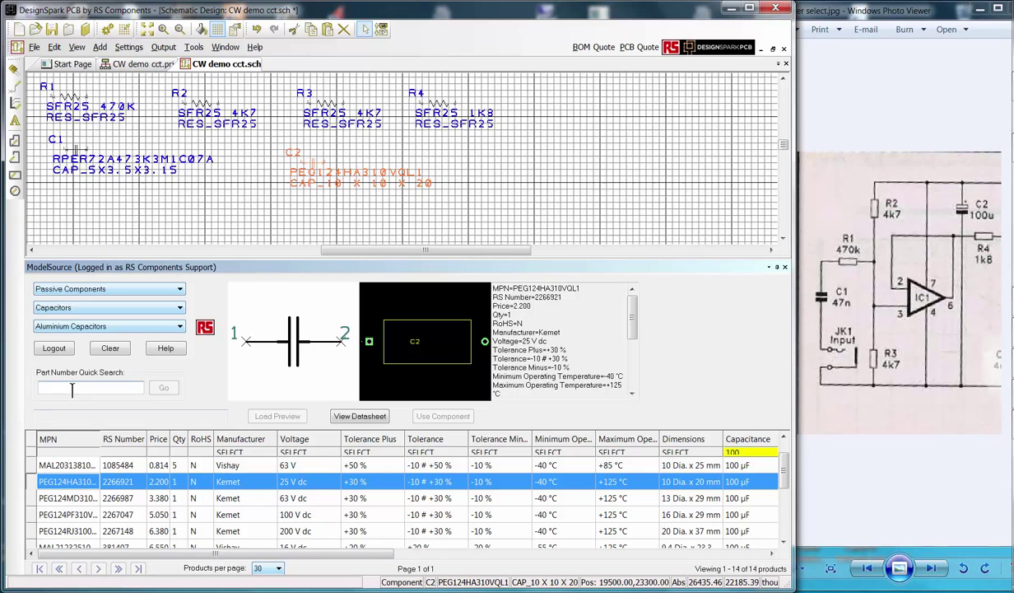
type("uA741")
key("Return")
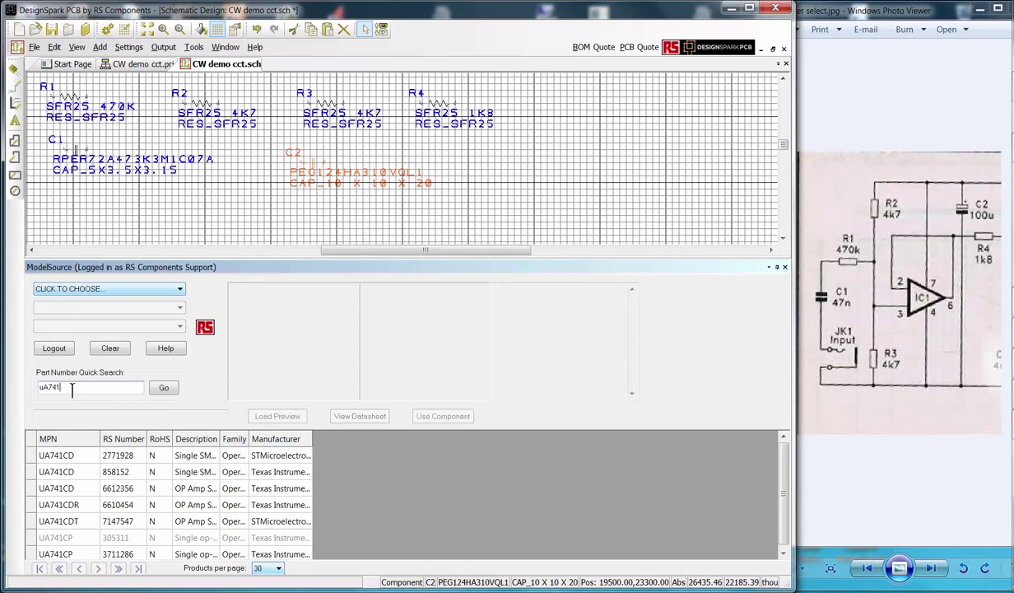
left_click(60, 458)
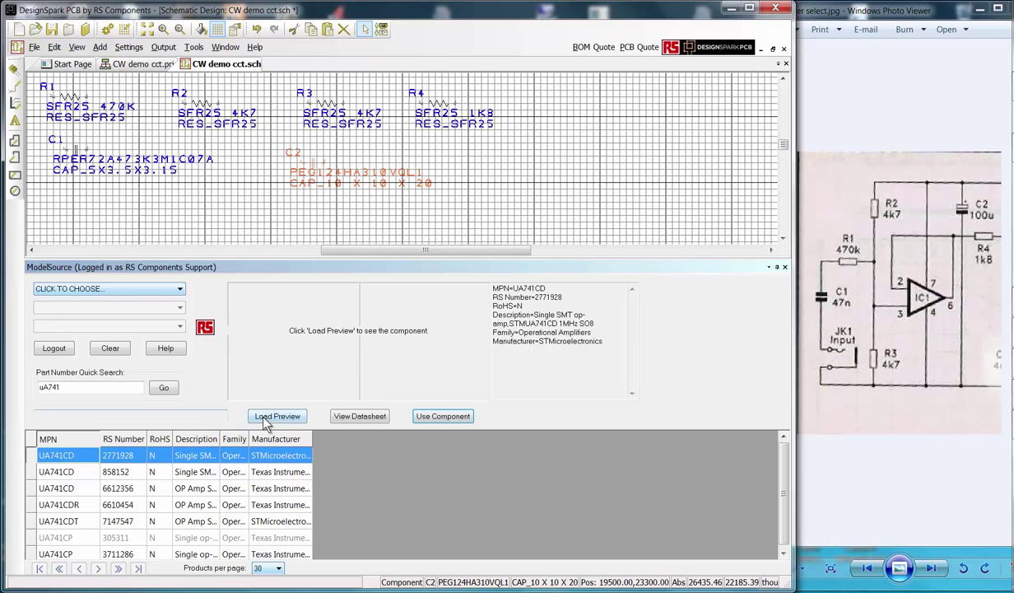
left_click(262, 416)
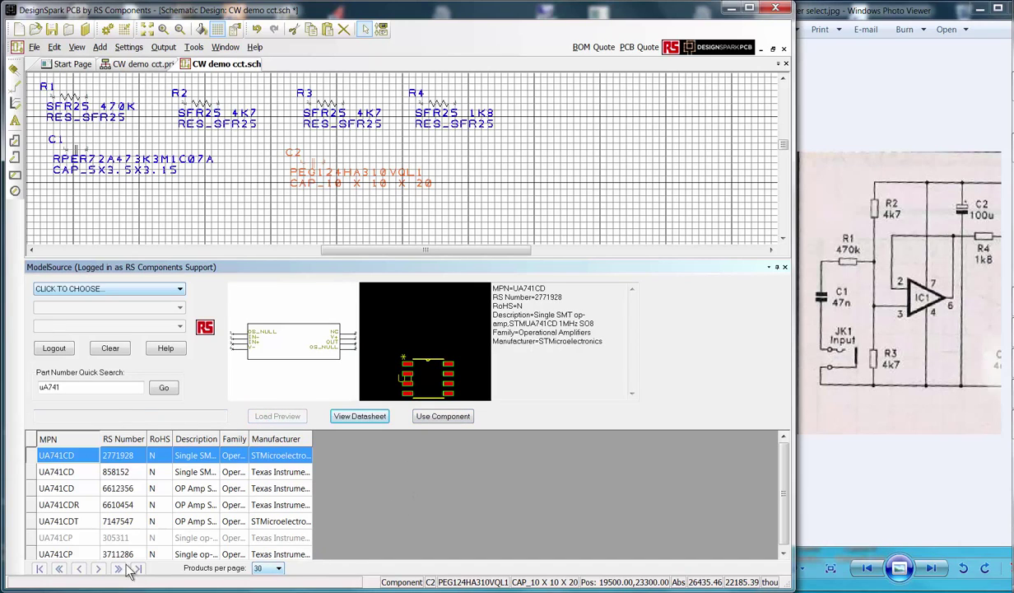
Choose the UA741CP through-hole op-amp and place it as U1 right of C2.
left_click(73, 555)
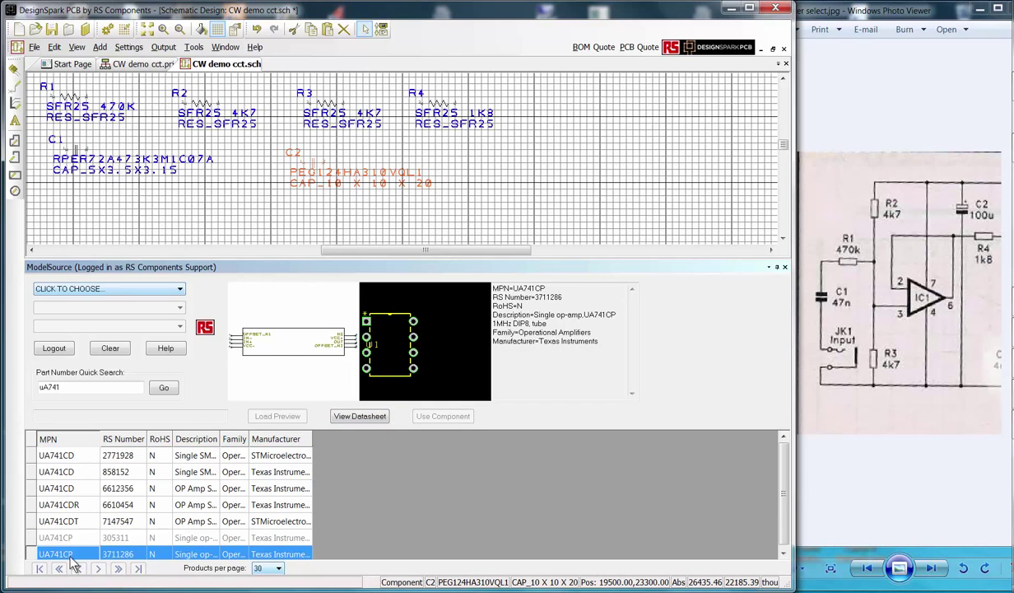
left_click_drag(271, 356, 499, 177)
left_click(499, 174)
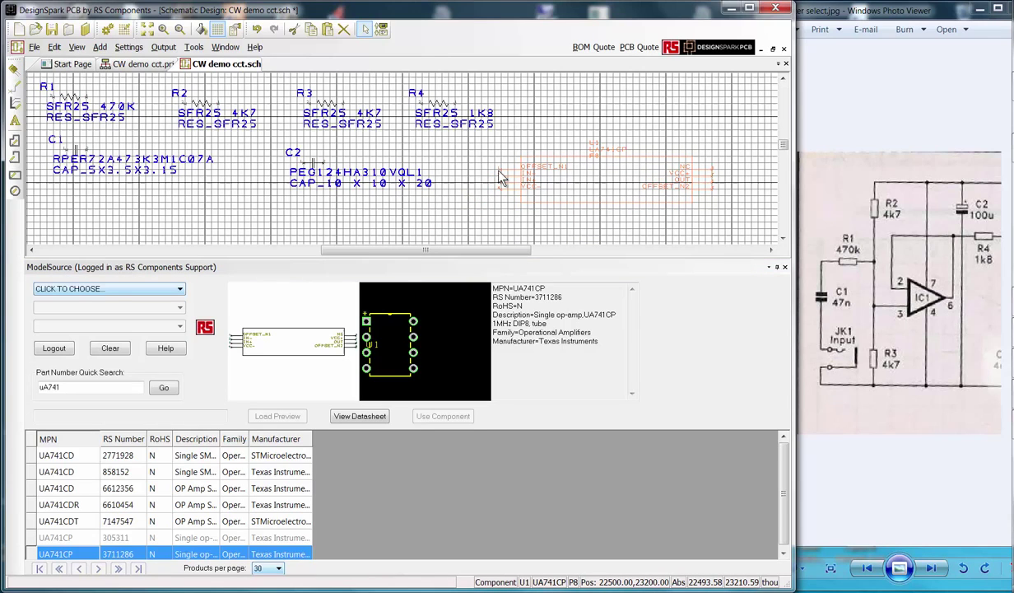
Auto-hide the ModelSource component browser and fit the whole schematic in view.
left_click(780, 278)
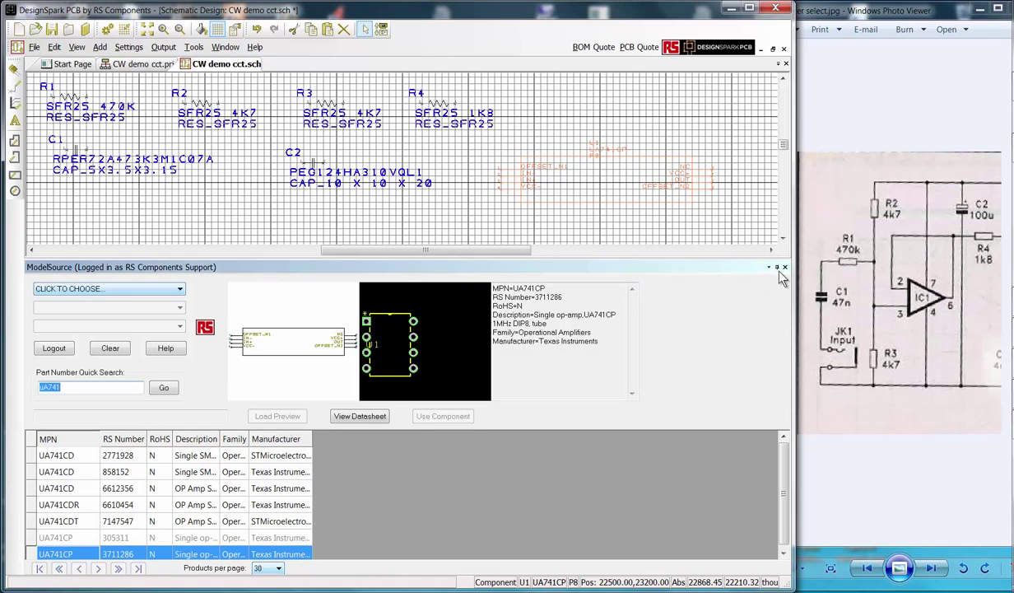
left_click(777, 268)
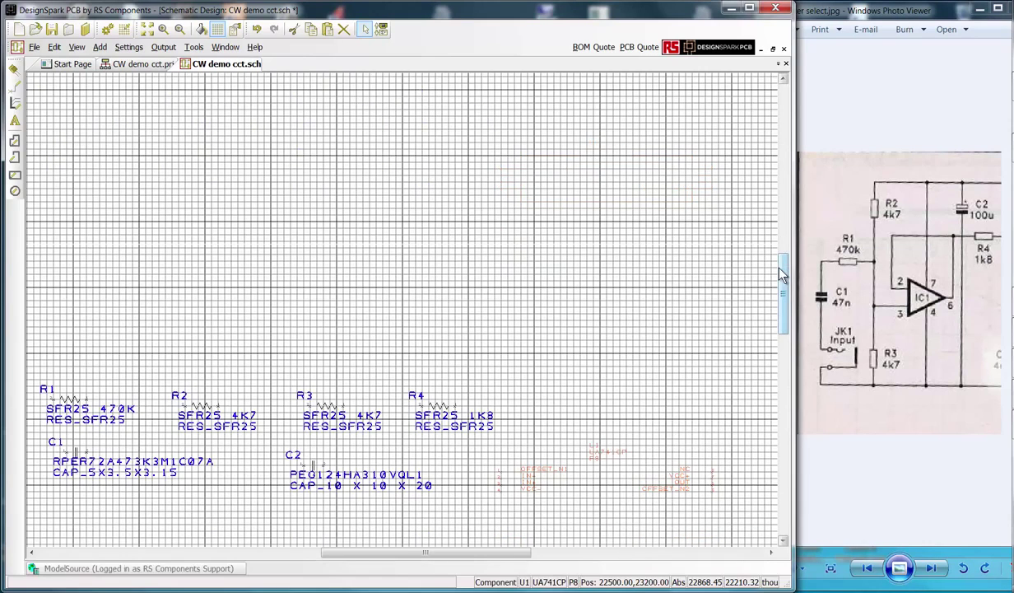
left_click(145, 31)
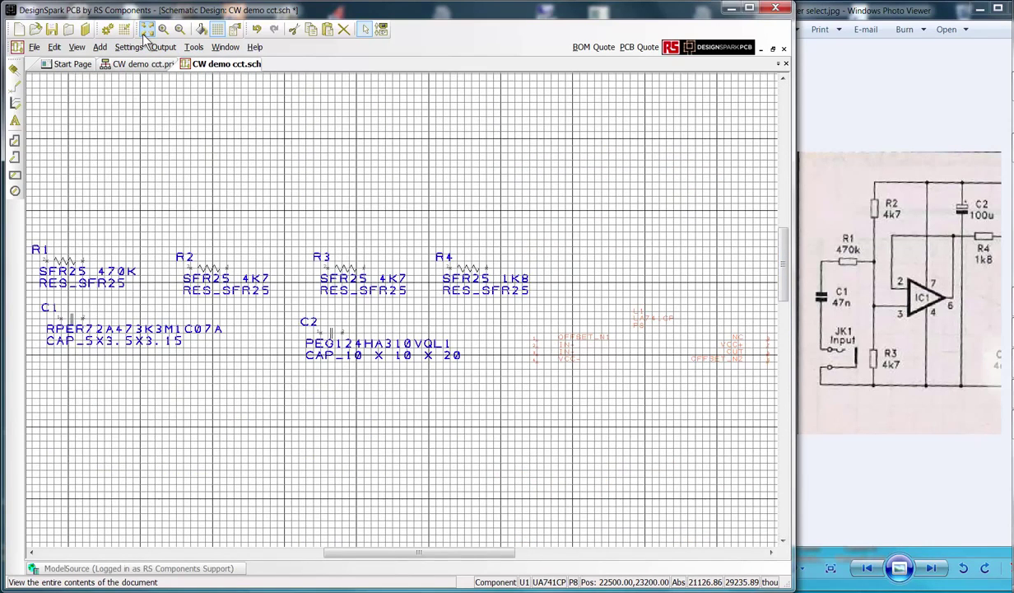
Untick Lines in the Screen Grid settings so the grid shows dots, and apply.
left_click(128, 47)
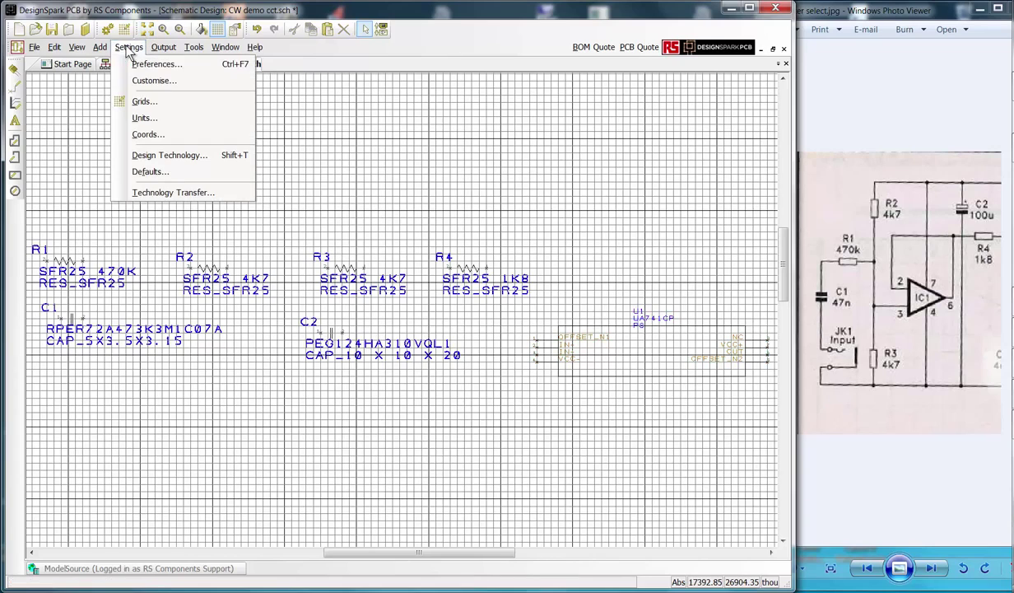
left_click(142, 101)
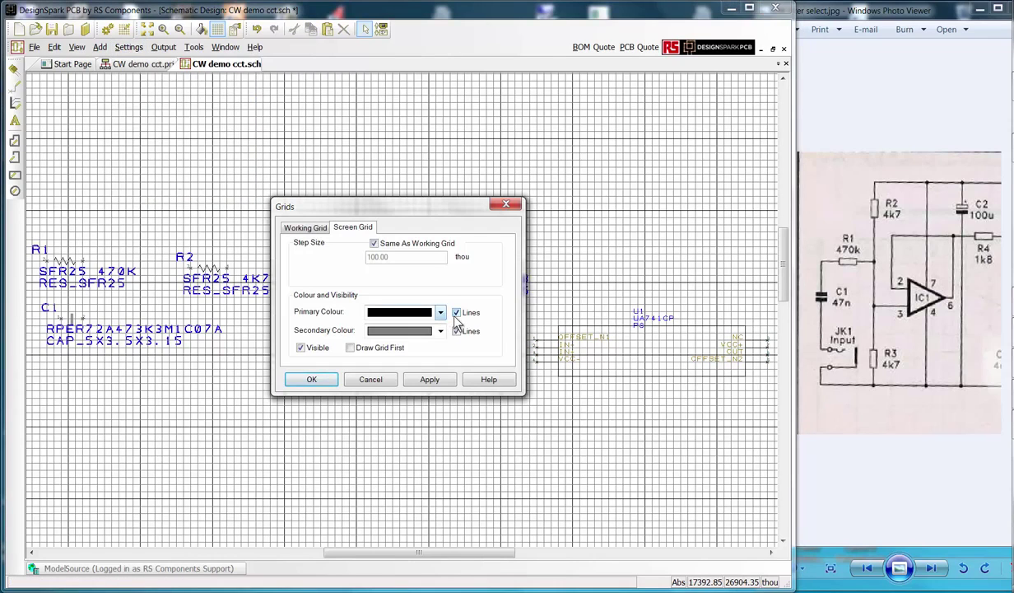
left_click(456, 331)
left_click(436, 378)
left_click(312, 379)
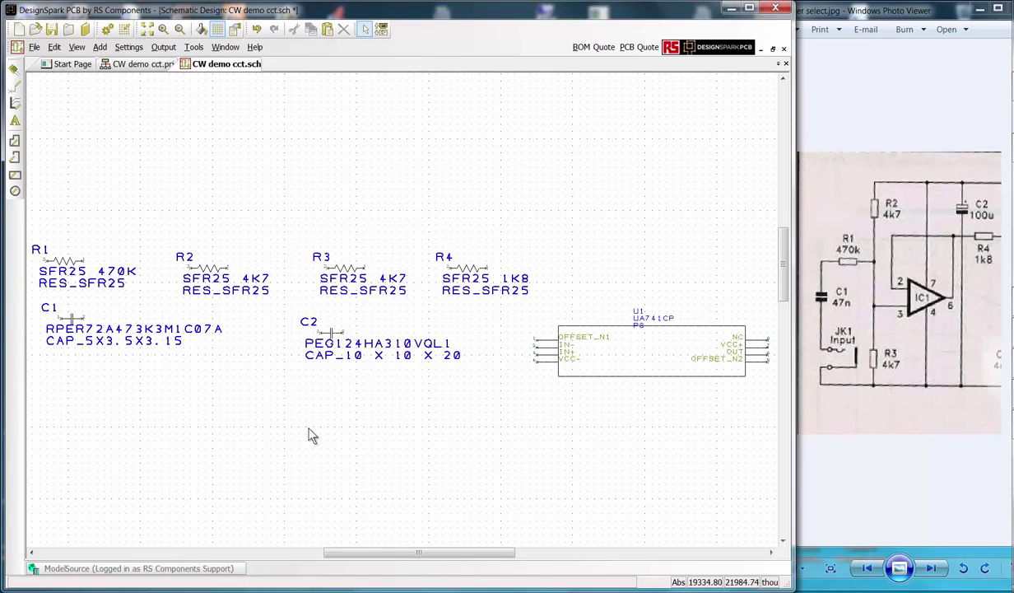
Rotate C1 vertical and lower it, move R1 down-right, and stand R2 vertical on the left.
left_click(72, 325)
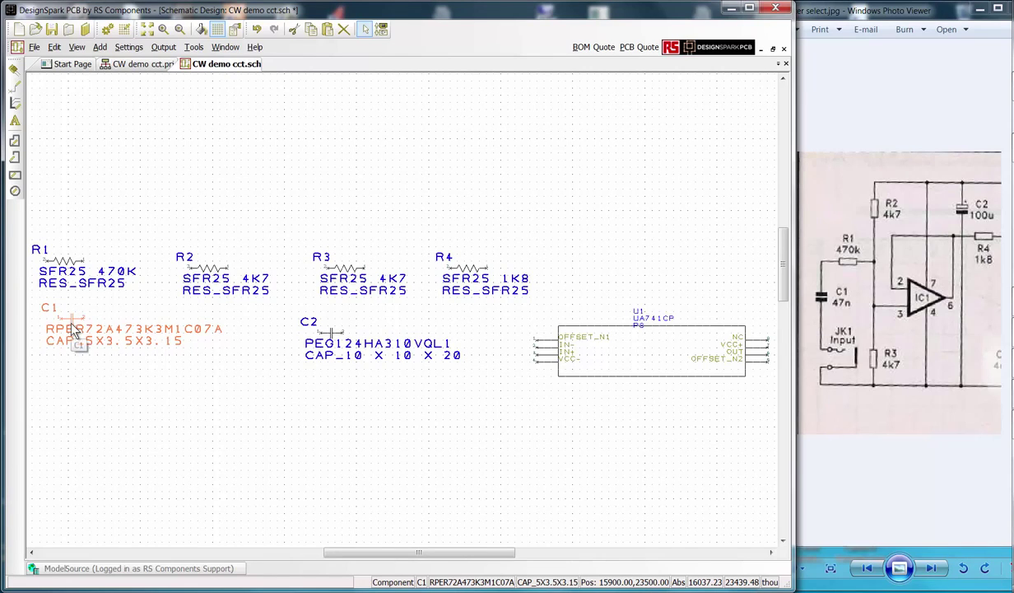
key("r")
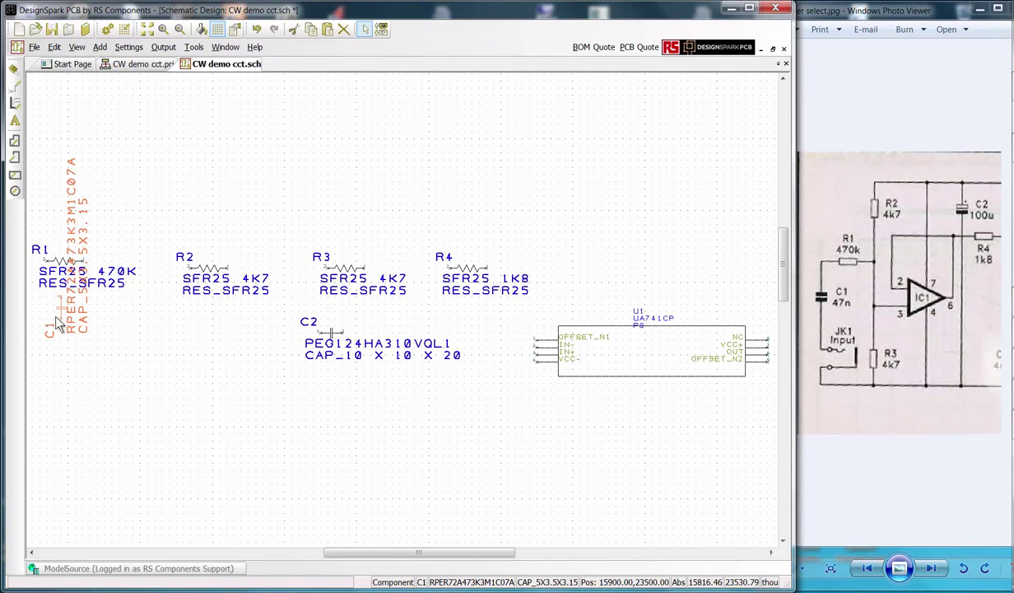
left_click_drag(70, 321, 78, 375)
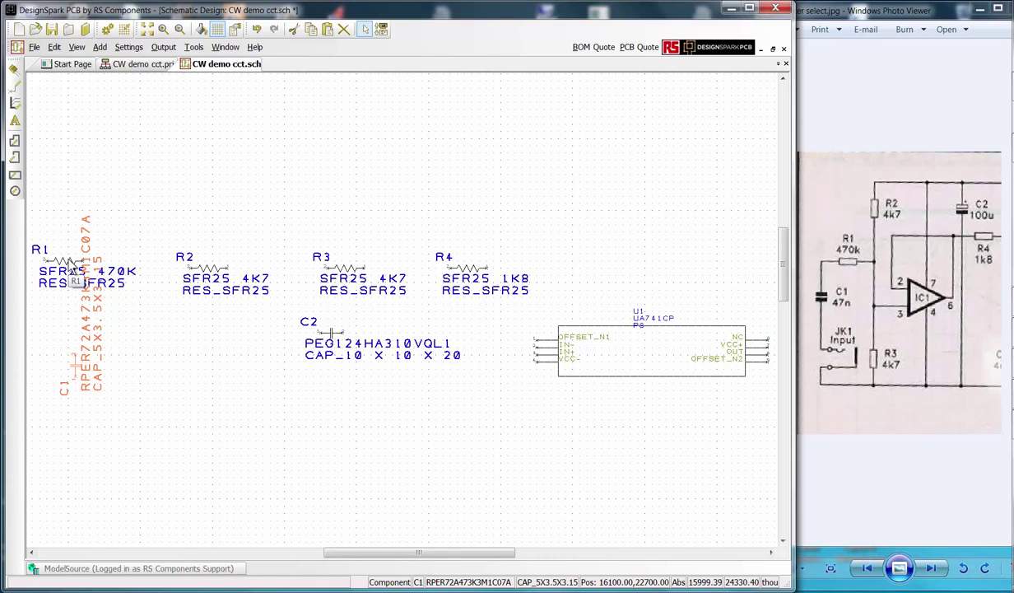
left_click_drag(73, 272, 115, 338)
left_click_drag(218, 277, 148, 265)
key("r")
left_click(331, 264)
Rotate R3 vertical below R1 and C1, and stand C2 upright, moved up-right.
key("r")
left_click_drag(325, 264, 132, 437)
left_click(329, 338)
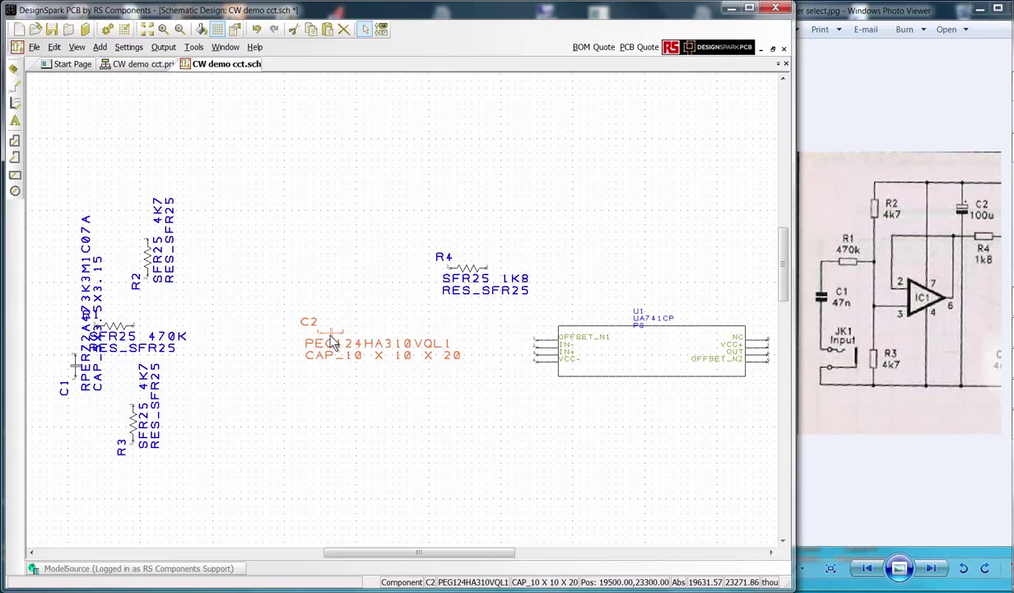
key("r")
left_click_drag(330, 338, 542, 196)
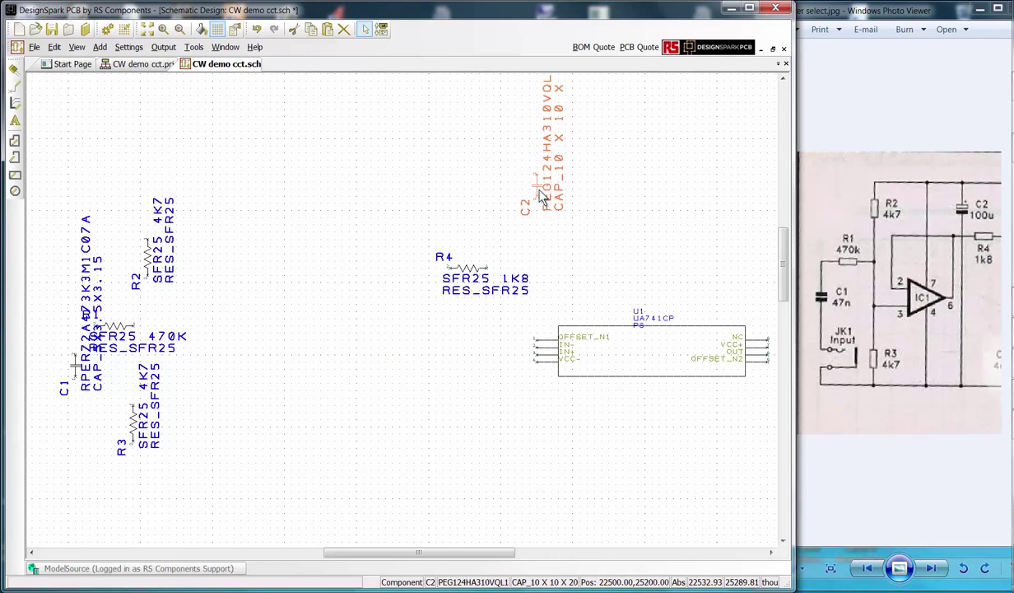
left_click(541, 196)
Move U1 left to the centre, nudge R4 and its value text right, and set C2 above R4.
left_click(640, 331)
left_click_drag(640, 331, 321, 308)
left_click(321, 308)
left_click(471, 279)
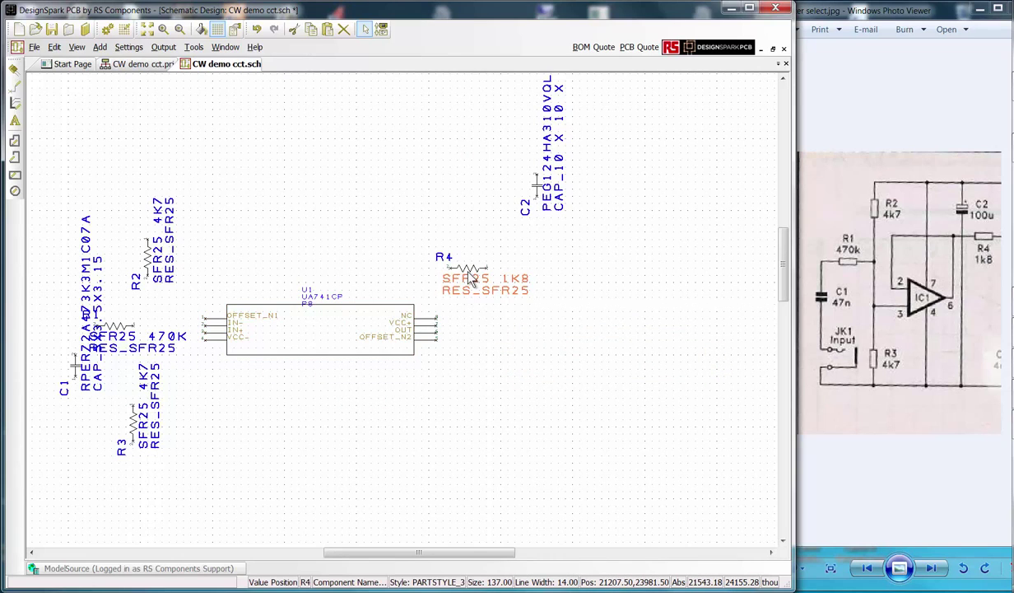
left_click_drag(471, 279, 543, 282)
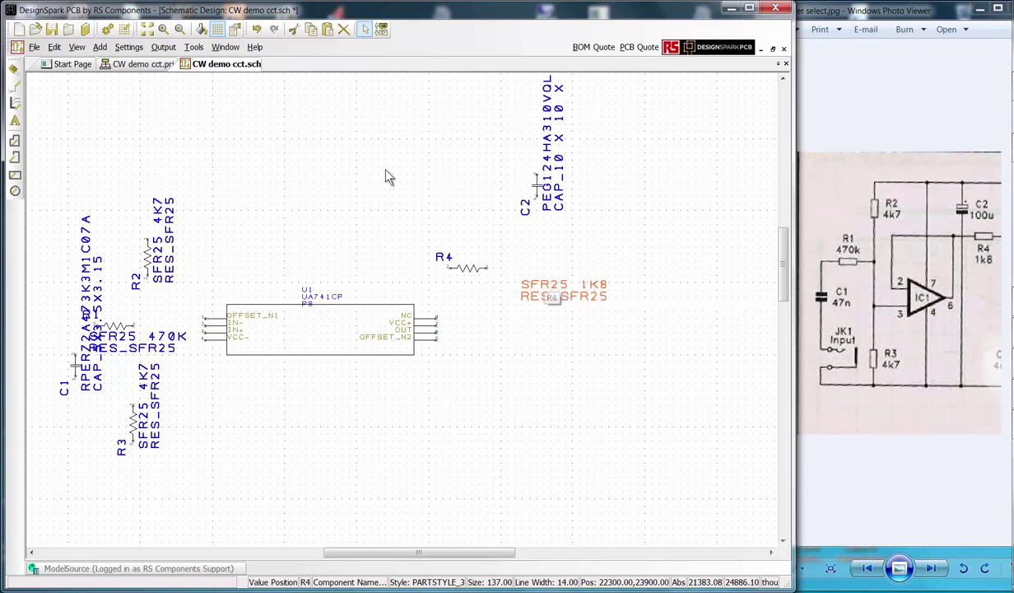
left_click(257, 31)
left_click_drag(468, 267, 520, 279)
left_click(640, 228)
left_click_drag(541, 195, 469, 219)
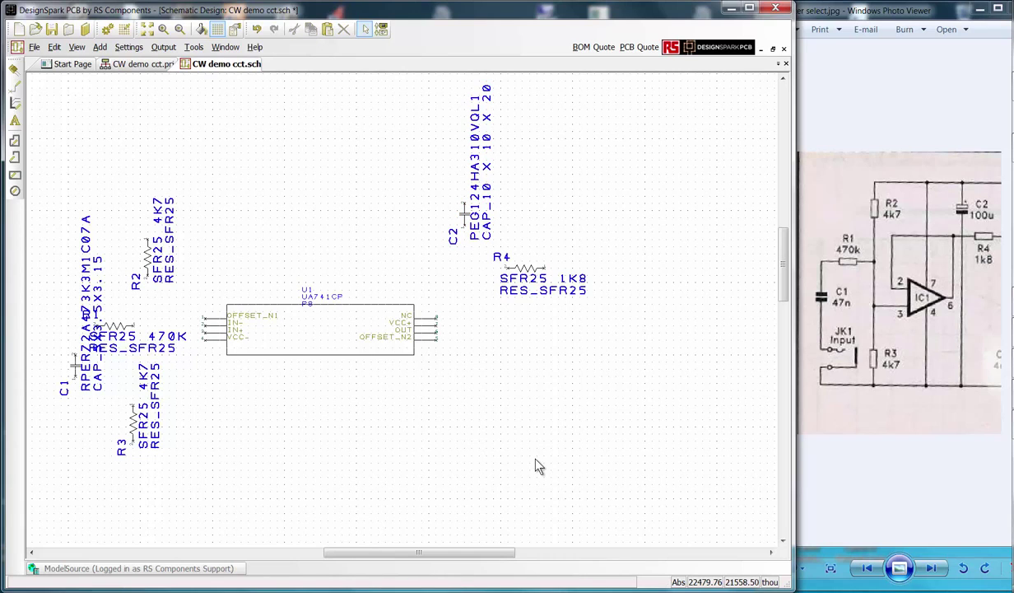
In the Interaction Bar's Goto tab, list Text Styles and locate parts using H82s5 and PARTSTYLE_3.
key("F9")
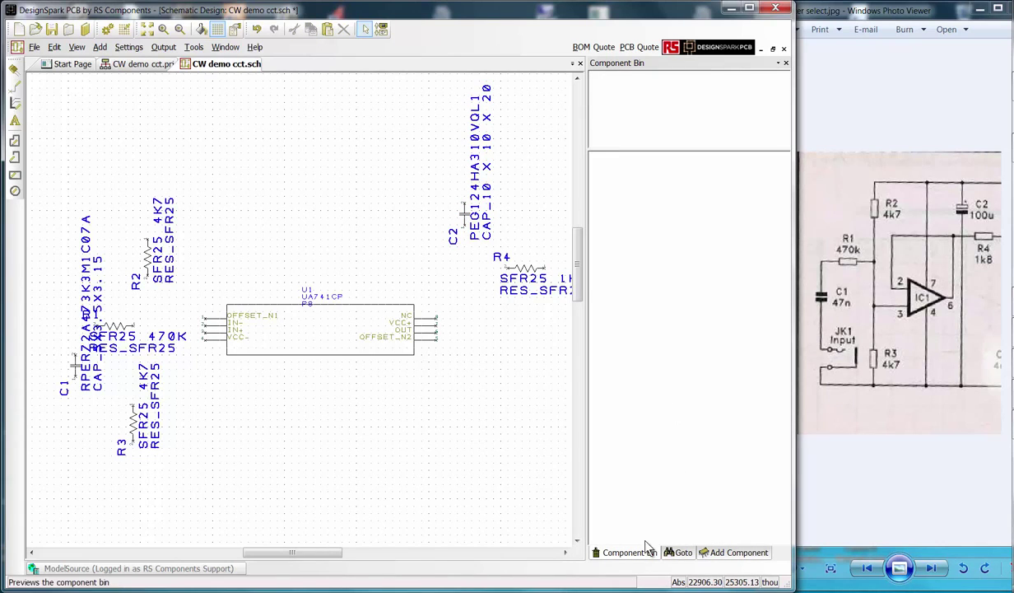
left_click(679, 552)
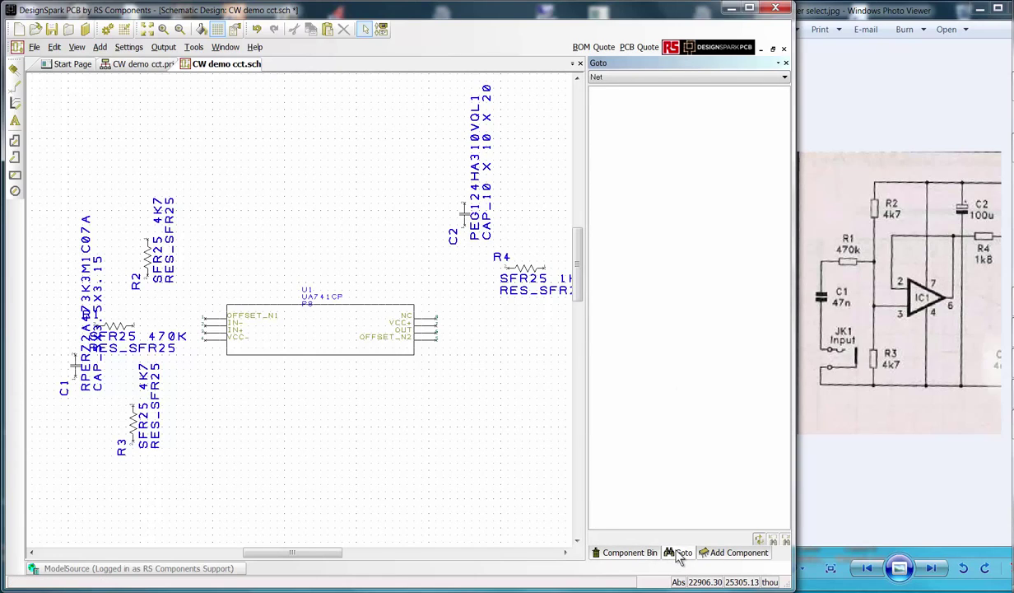
left_click(785, 77)
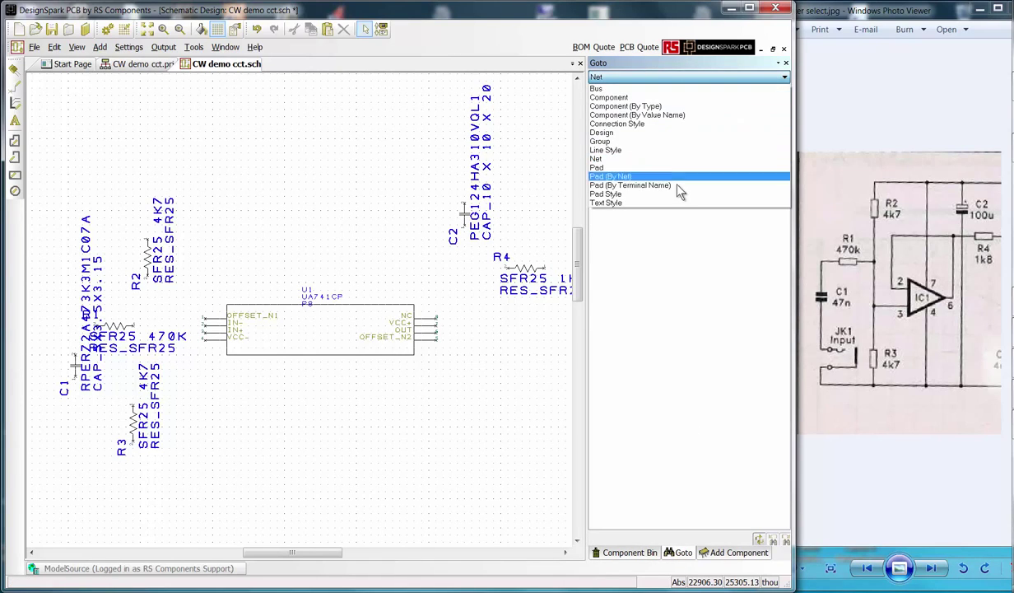
left_click(650, 206)
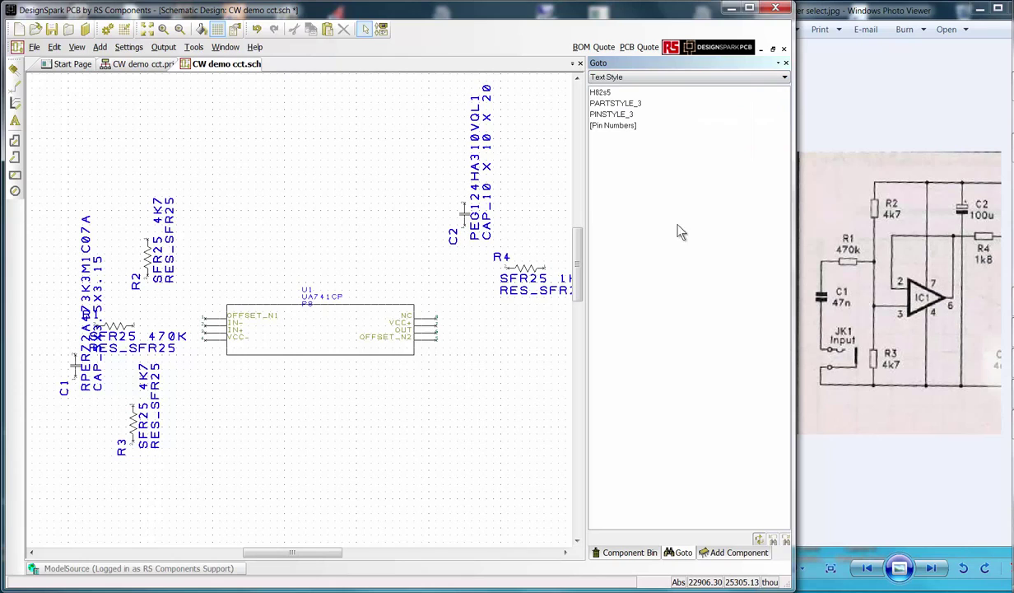
left_click(607, 93)
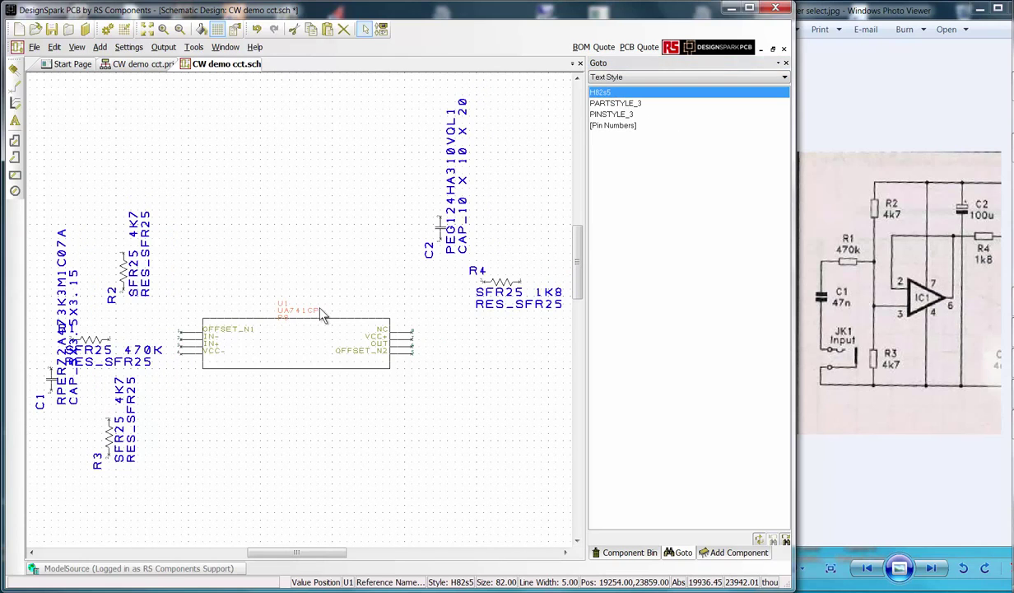
left_click(613, 105)
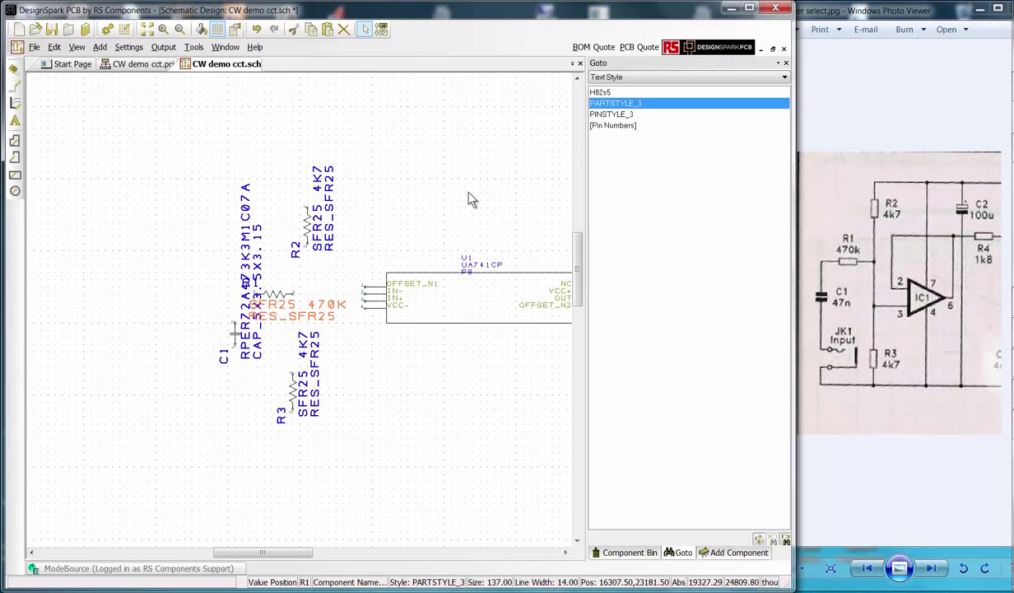
In Text Styles, give PARTSTYLE_3 width 82 and line width 5, then apply and close.
key("ctrl+t")
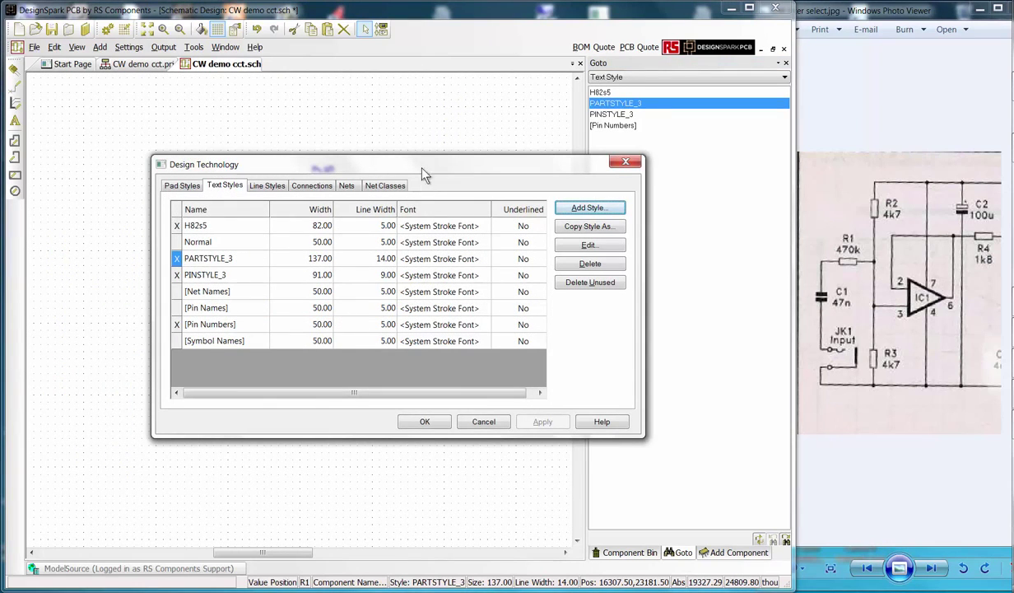
left_click_drag(421, 166, 494, 280)
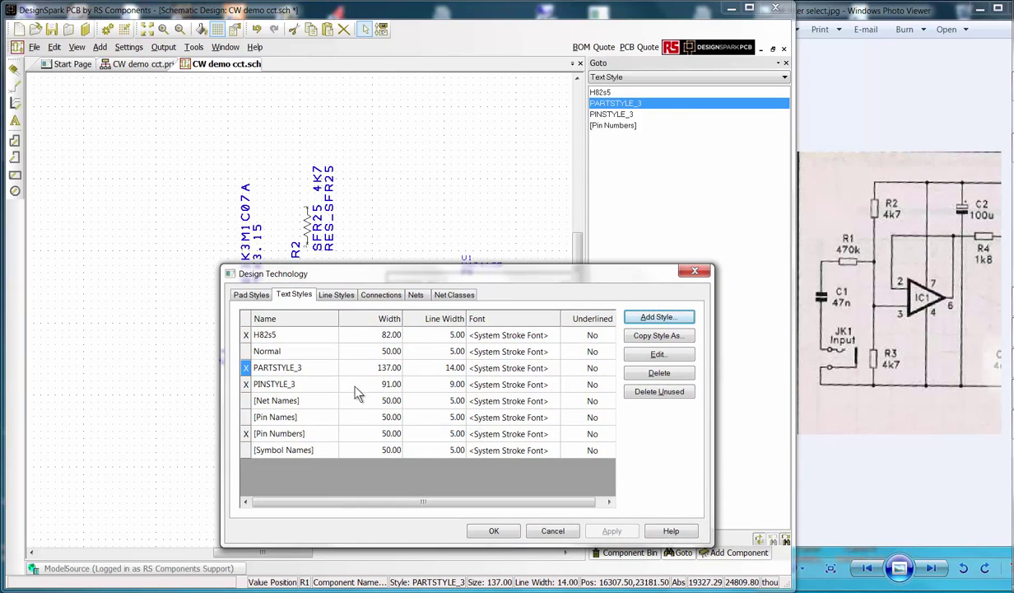
double_click(388, 370)
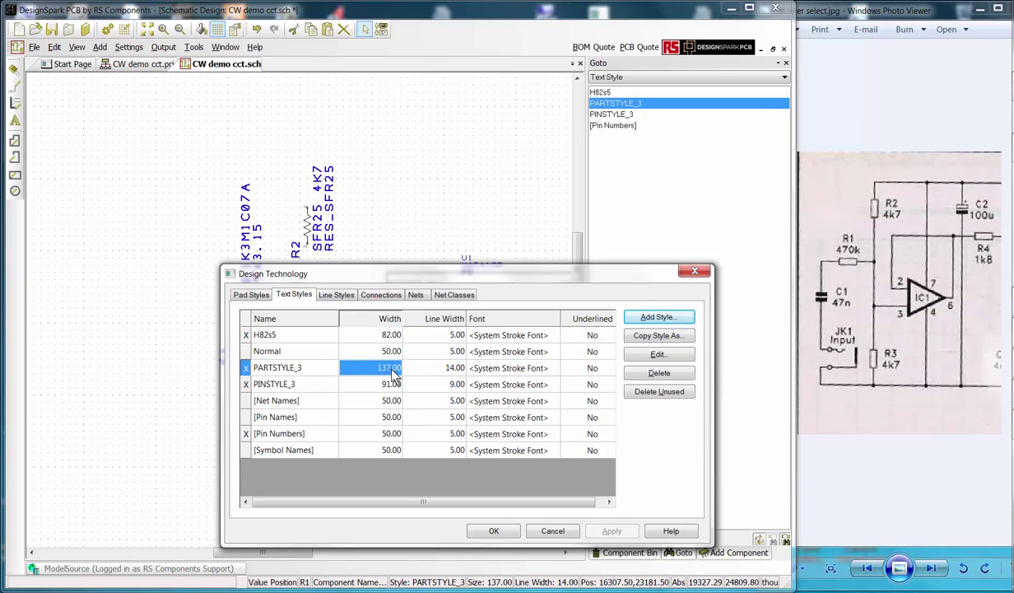
type("82")
left_click(458, 371)
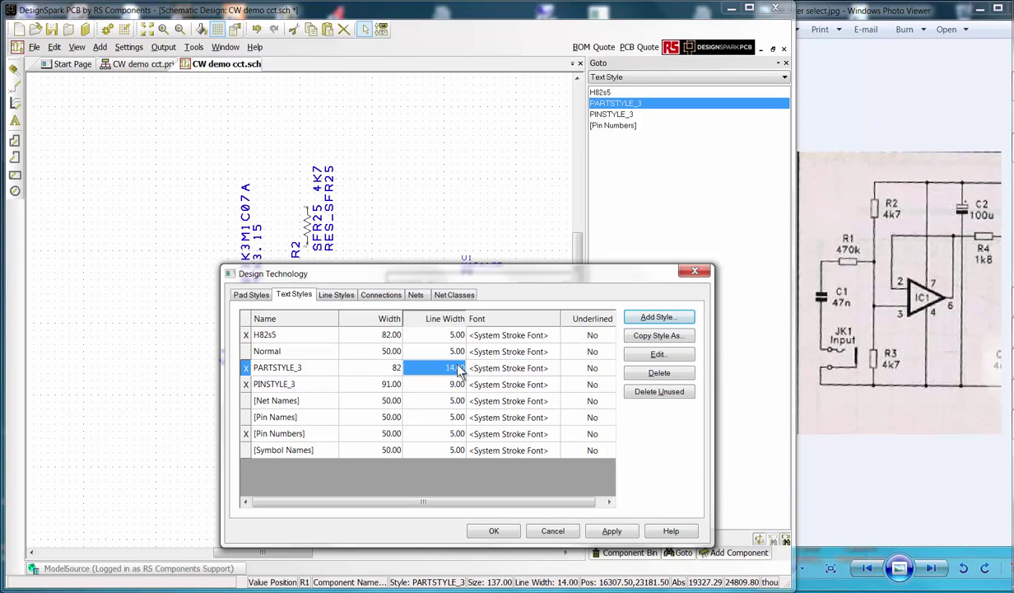
key("BackSpace")
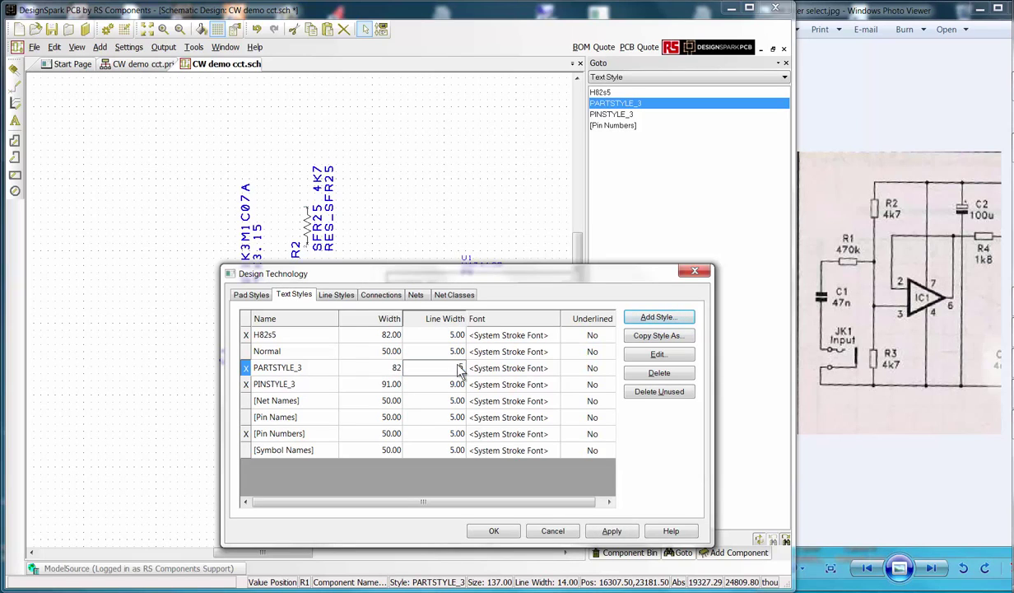
type("5")
left_click(612, 531)
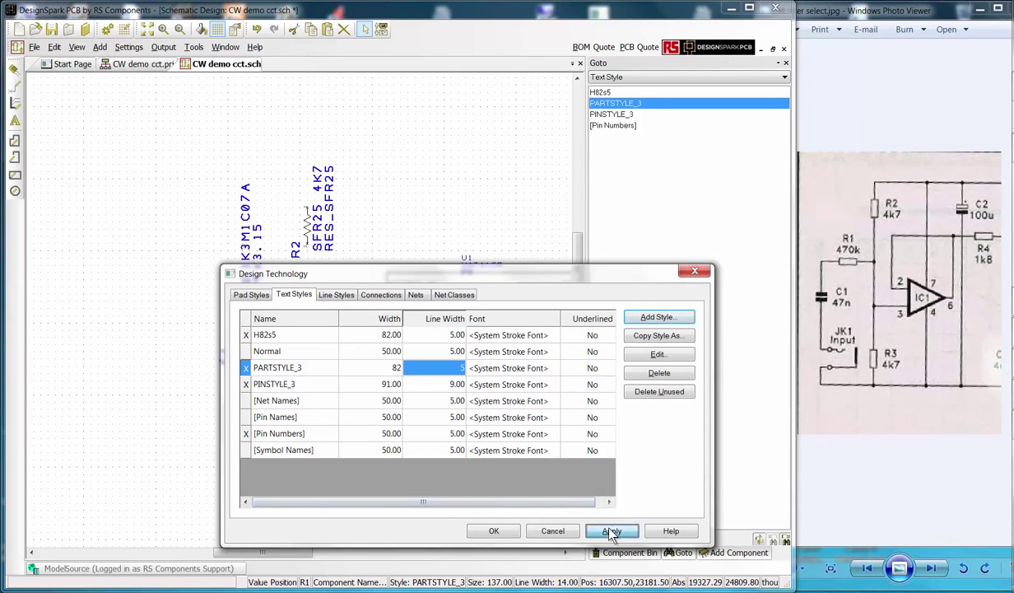
left_click(493, 530)
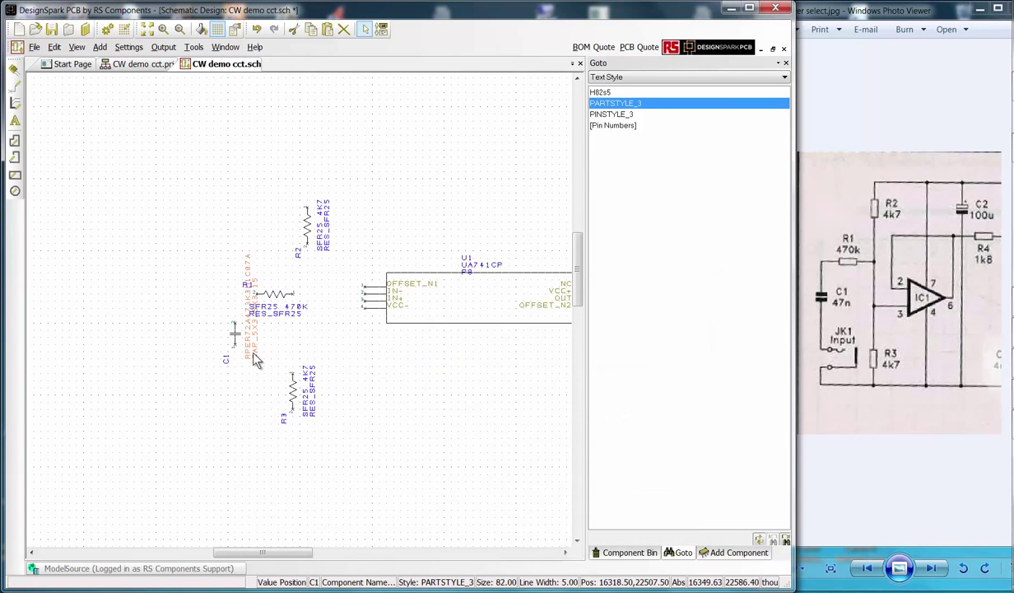
Drag C1's value text left, clear of R1's labels, and pan the view.
left_click_drag(254, 356, 209, 333)
scroll(275, 496, "right", 3)
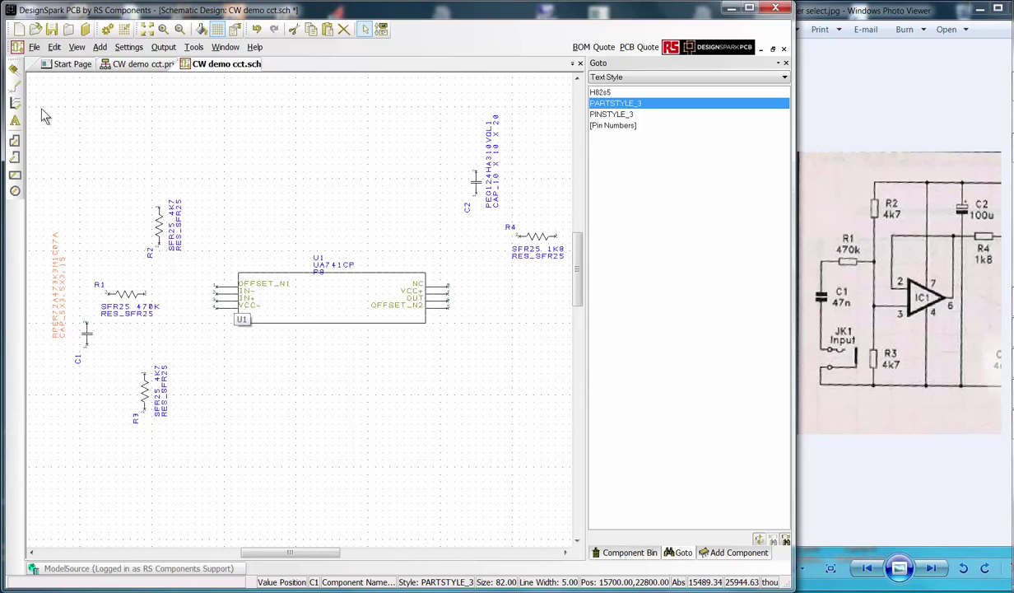
Wire U1's inverting input pin 2 over the top of the chip to its output pin.
left_click(16, 91)
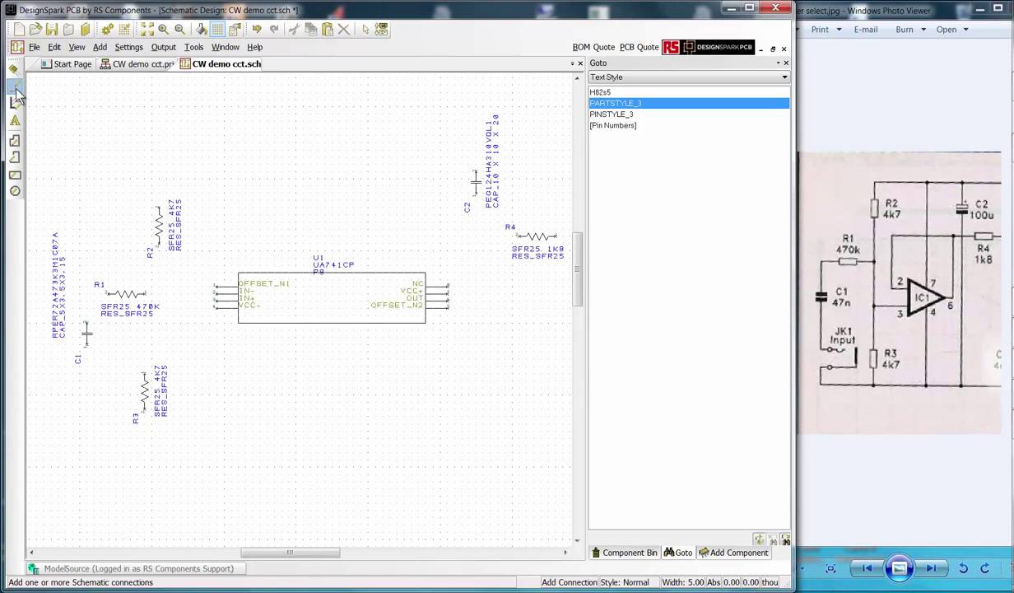
left_click(217, 297)
left_click(205, 298)
left_click(204, 232)
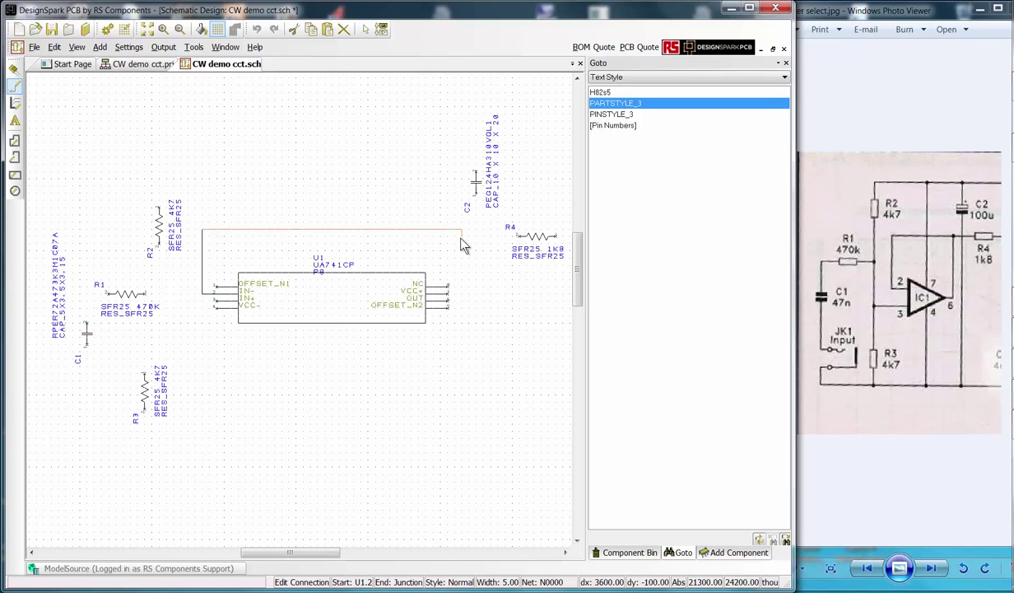
left_click(465, 304)
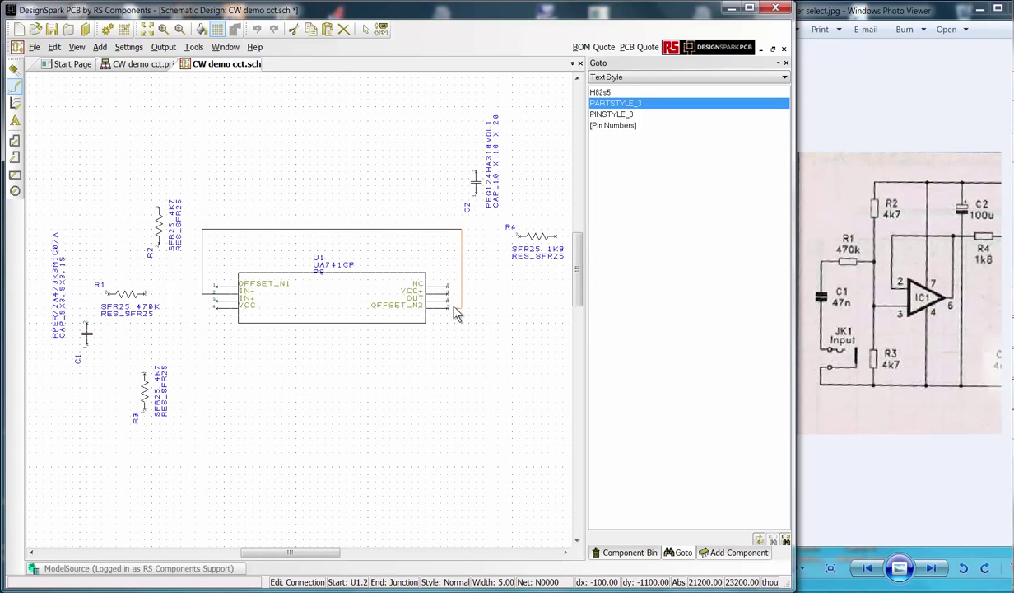
left_click(449, 304)
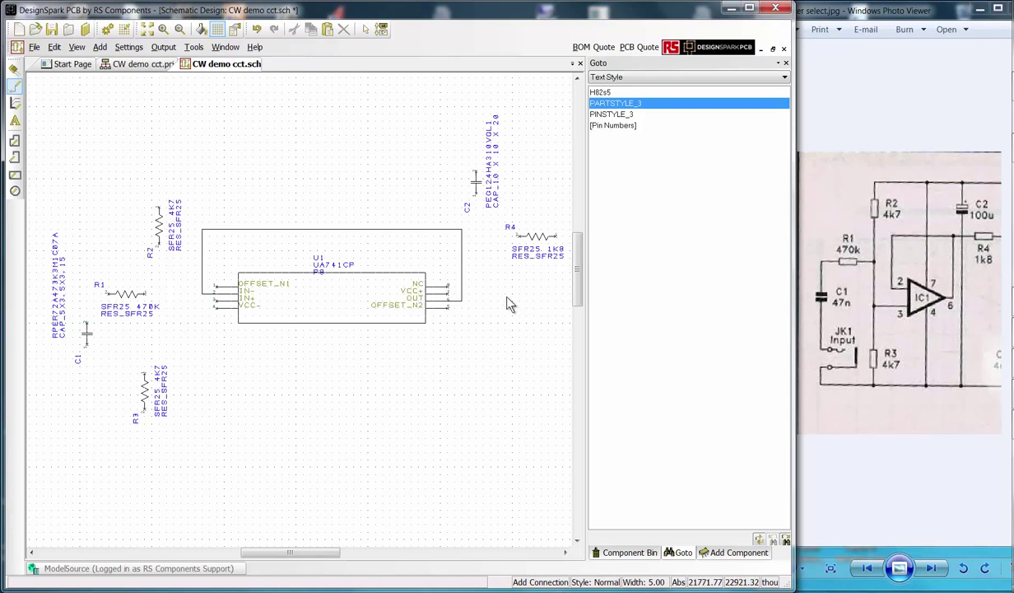
Join R4's left pin to the feedback wire and wire U1 pin 3 up to R2's lower pin.
left_click(521, 237)
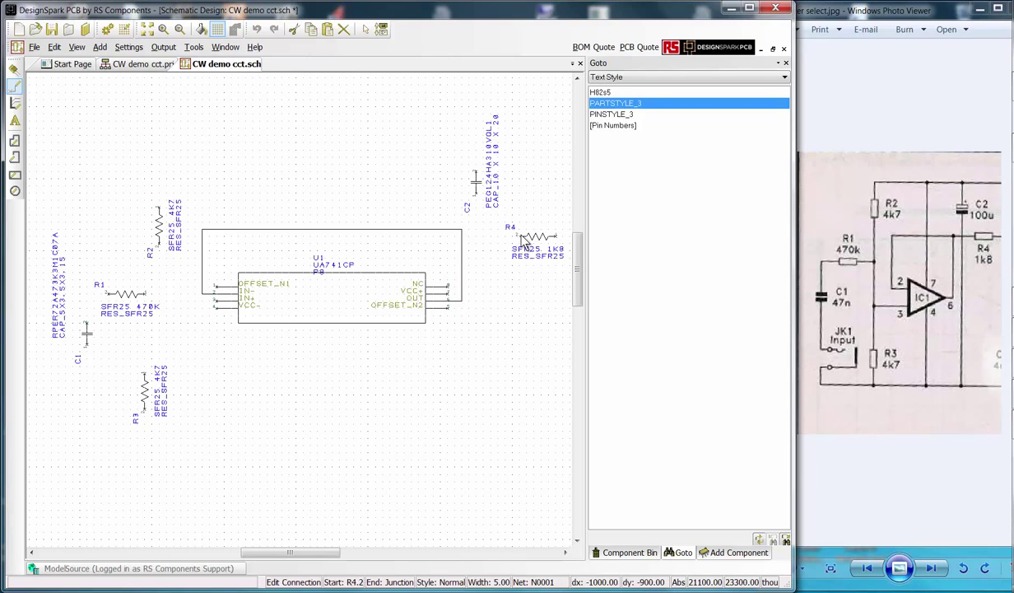
left_click(464, 239)
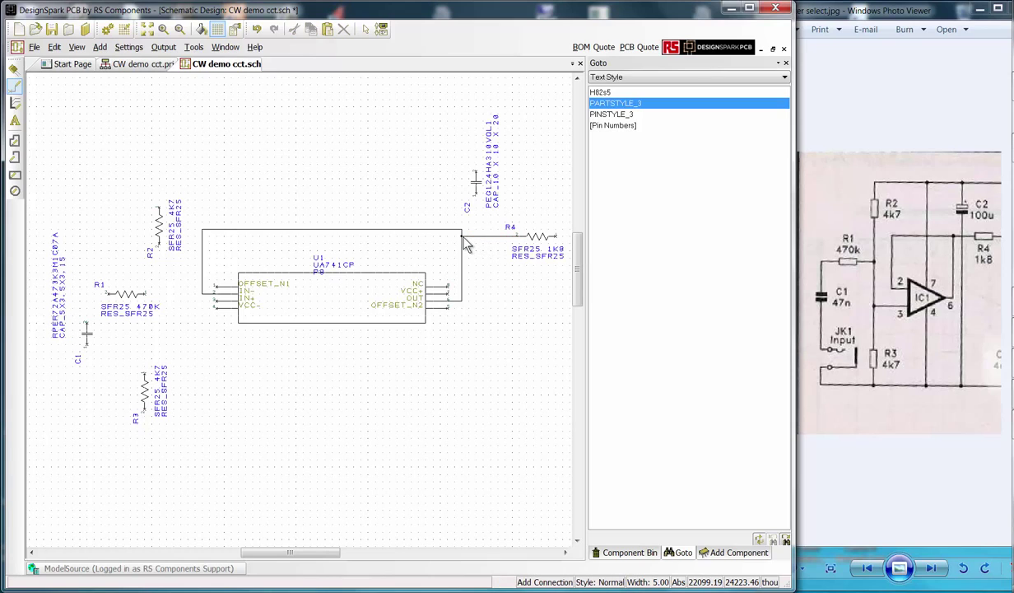
left_click(217, 303)
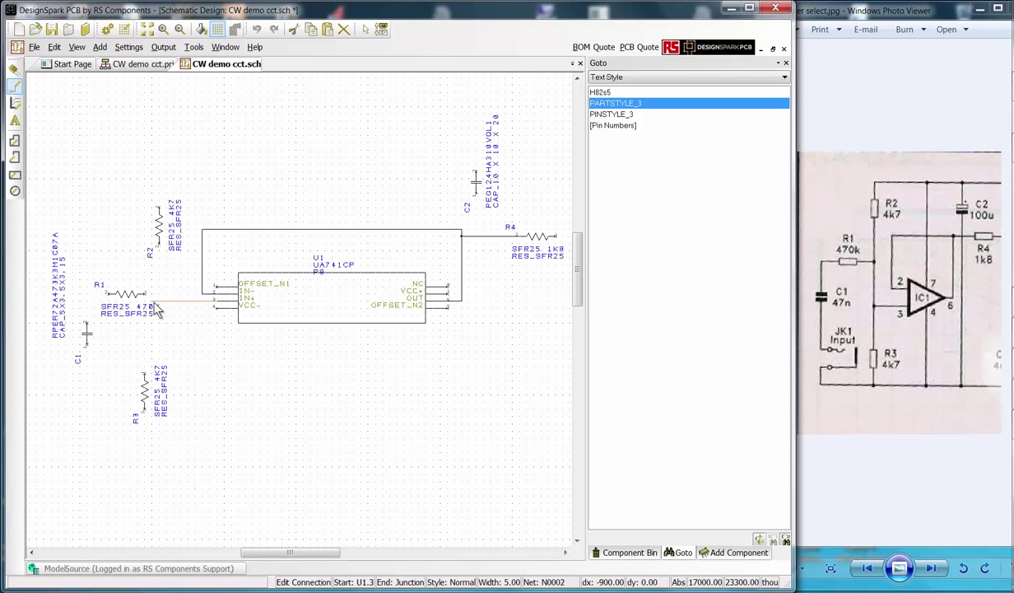
left_click(161, 305)
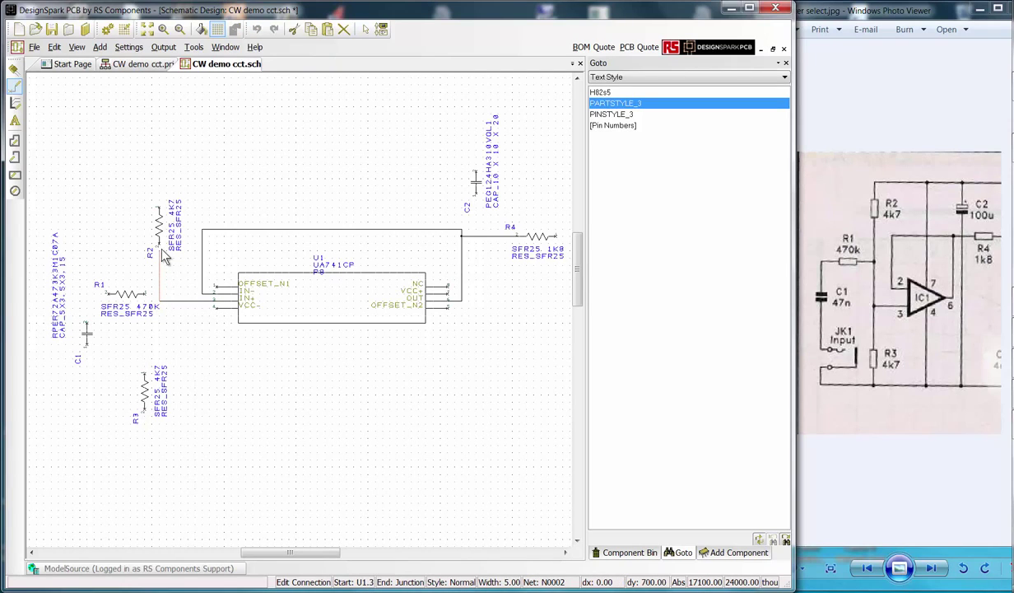
left_click(164, 250)
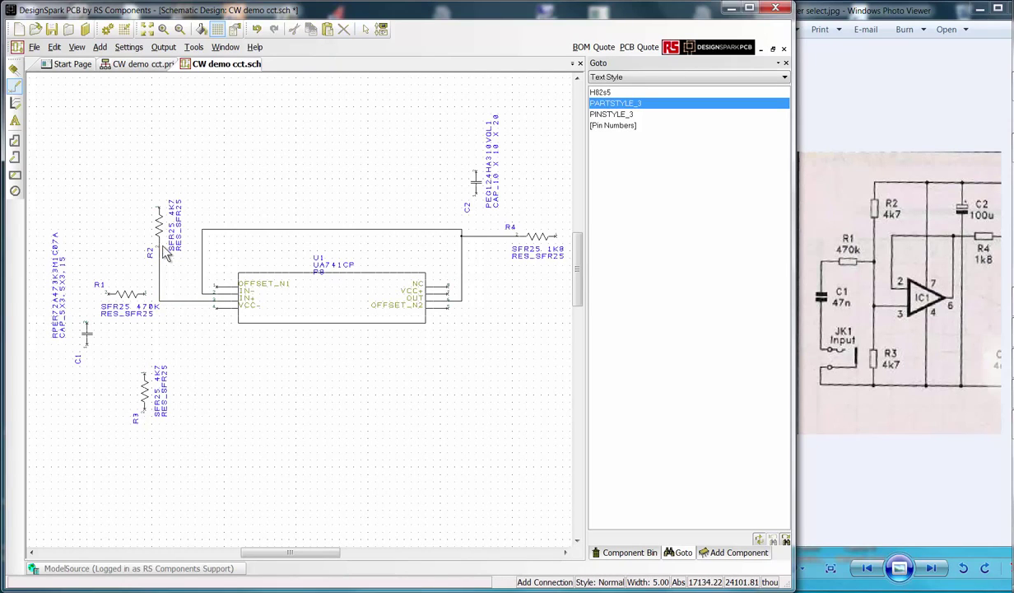
left_click(145, 294)
Join R1's wire to the pin 3 junction, then move R3 up and right.
left_click(163, 302)
key("Escape")
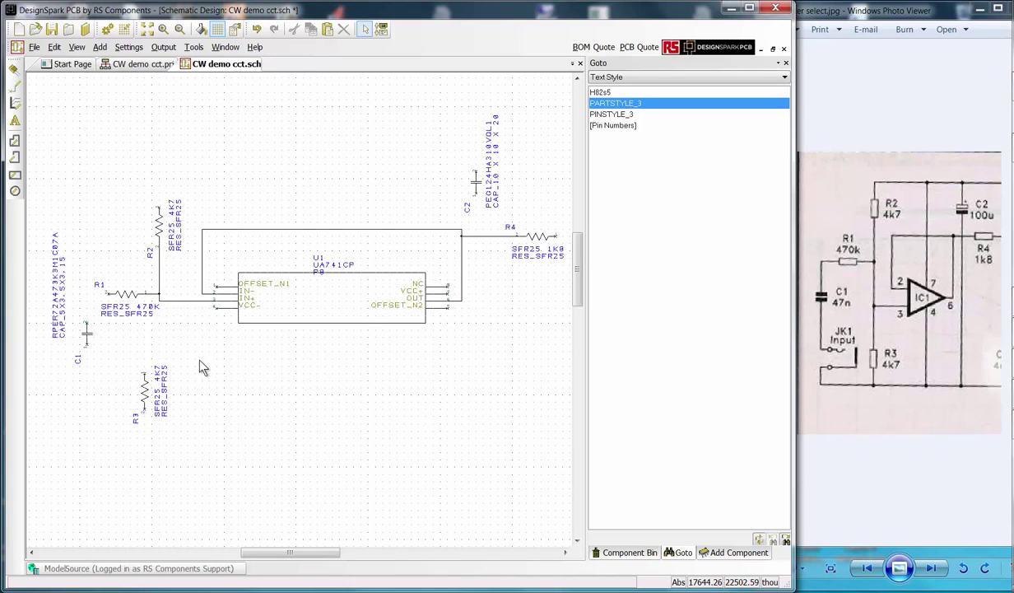
left_click(149, 403)
left_click_drag(150, 403, 162, 394)
left_click(234, 366)
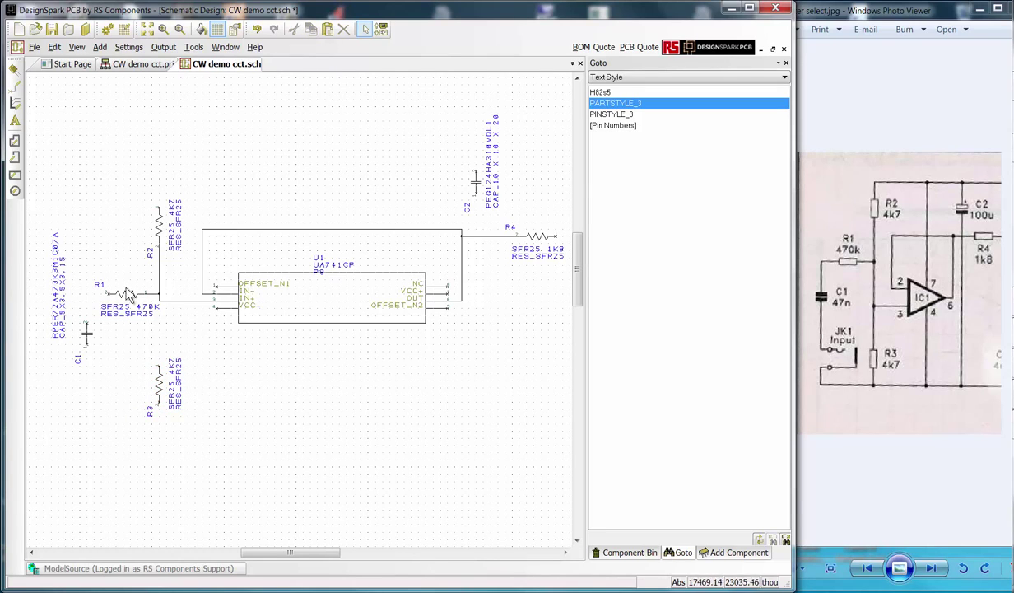
Wire the R1/R2 junction to R3's top pin, and R1's pin 2 down to C1's top pin.
left_click(14, 84)
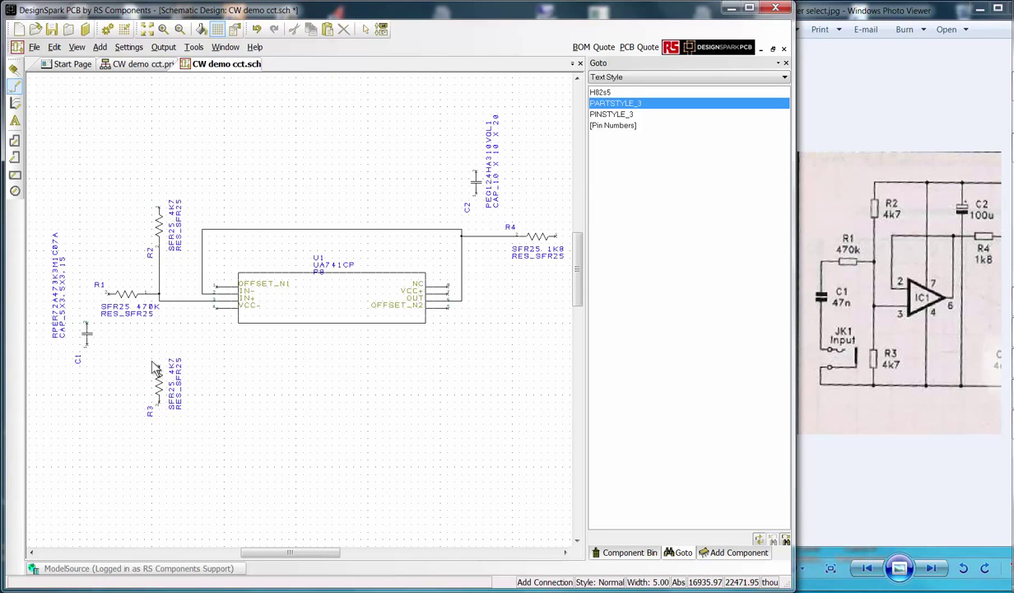
left_click(160, 294)
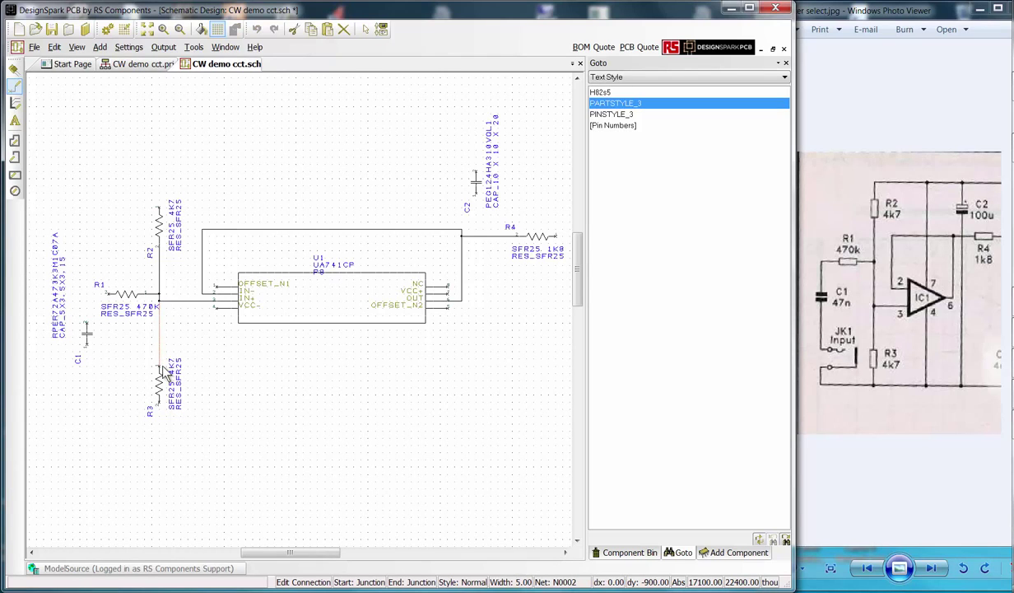
left_click(159, 367)
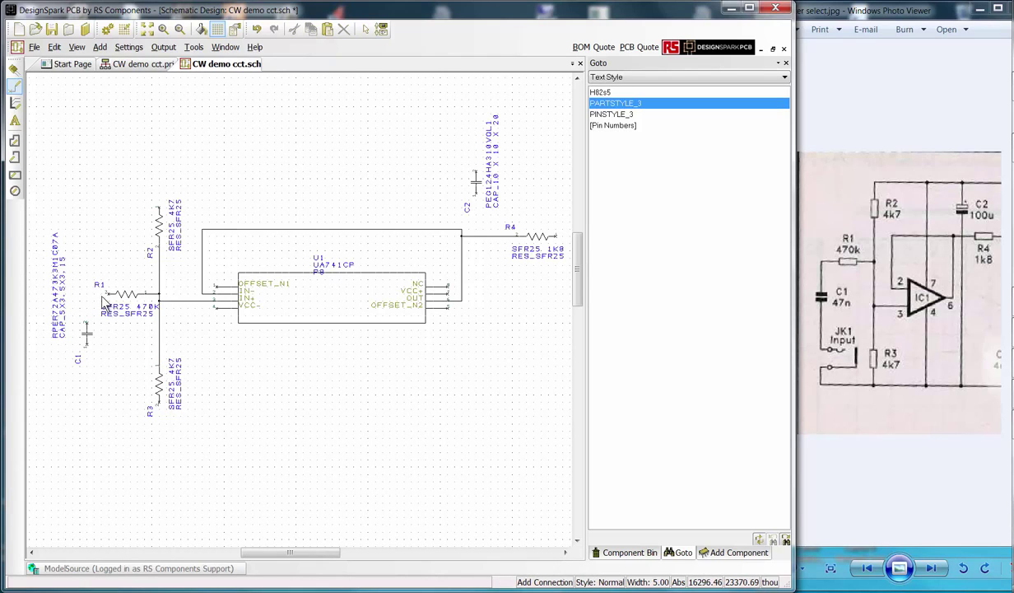
scroll(110, 300, "up", 3)
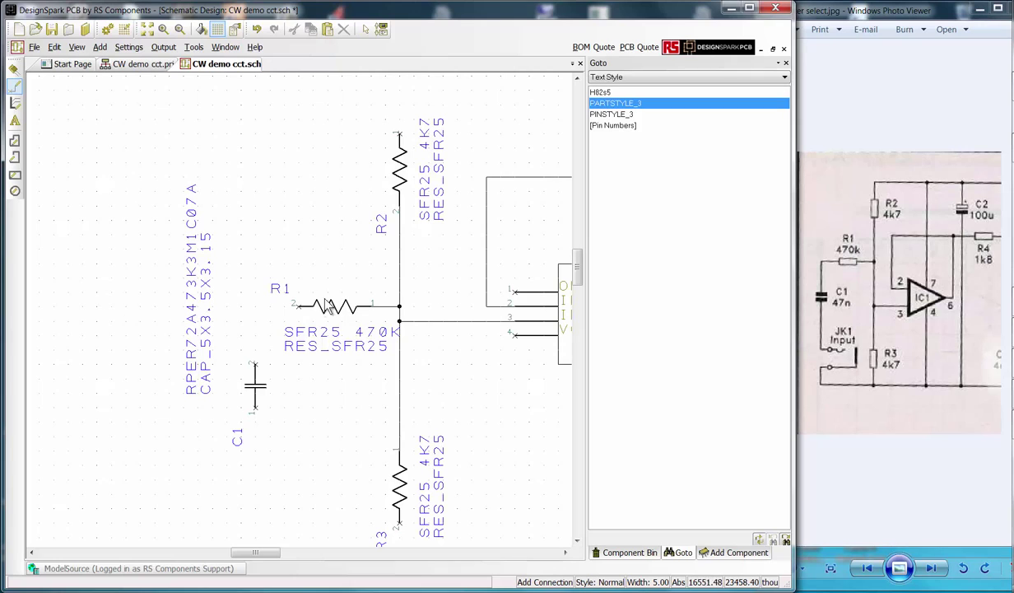
left_click(295, 307)
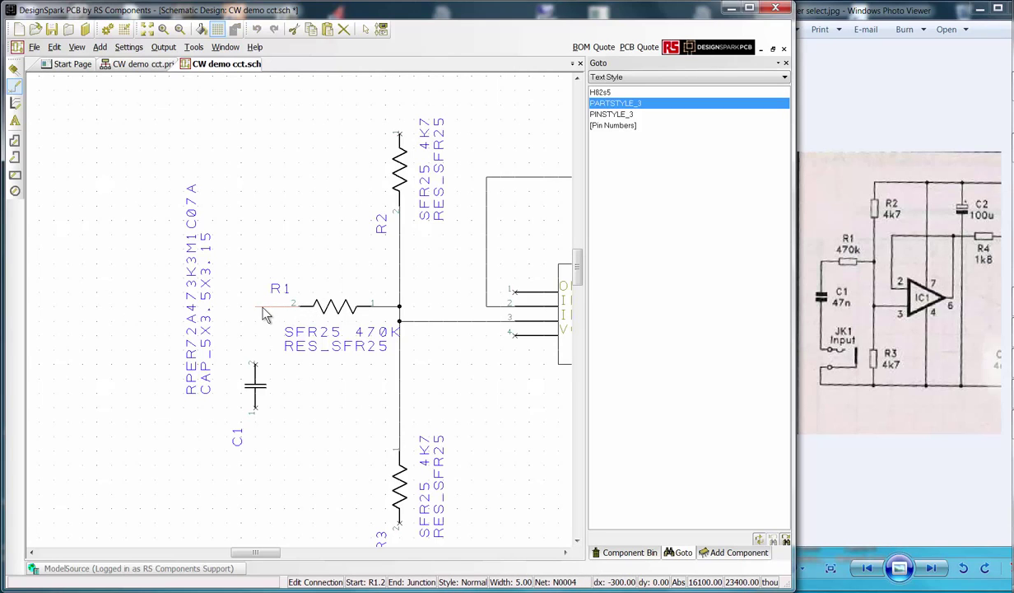
left_click(259, 309)
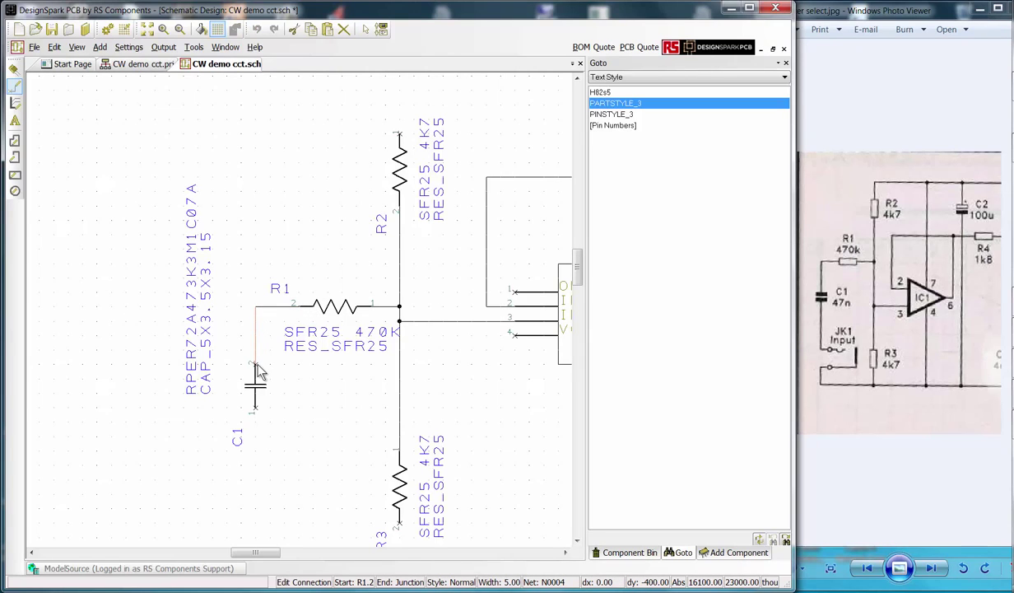
left_click(256, 366)
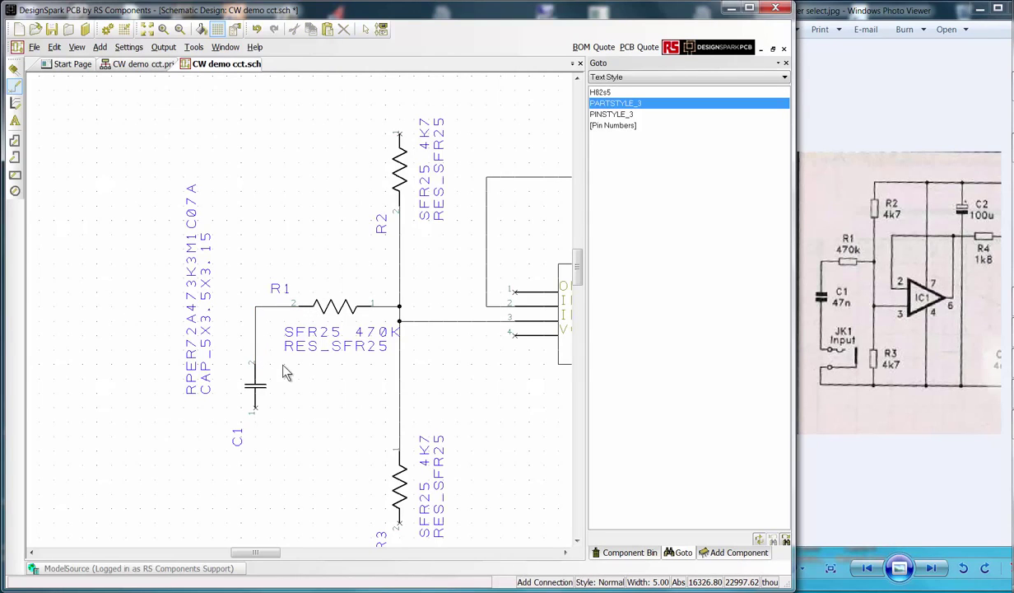
scroll(282, 372, "down", 2)
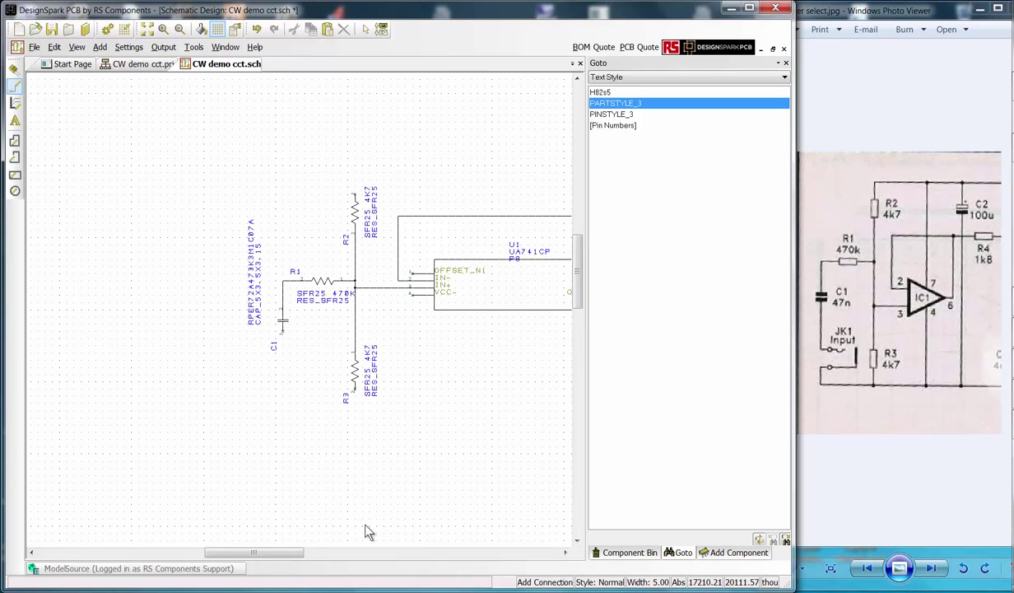
left_click_drag(284, 552, 334, 571)
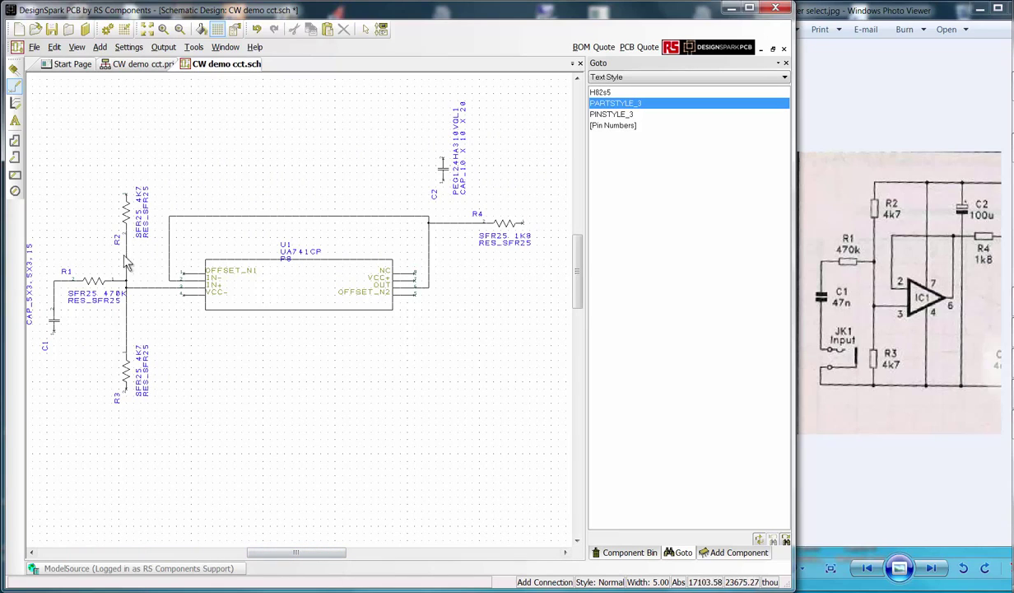
Add the CONN_SIL_2 two-pin connector from the component library to the schematic.
left_click(14, 73)
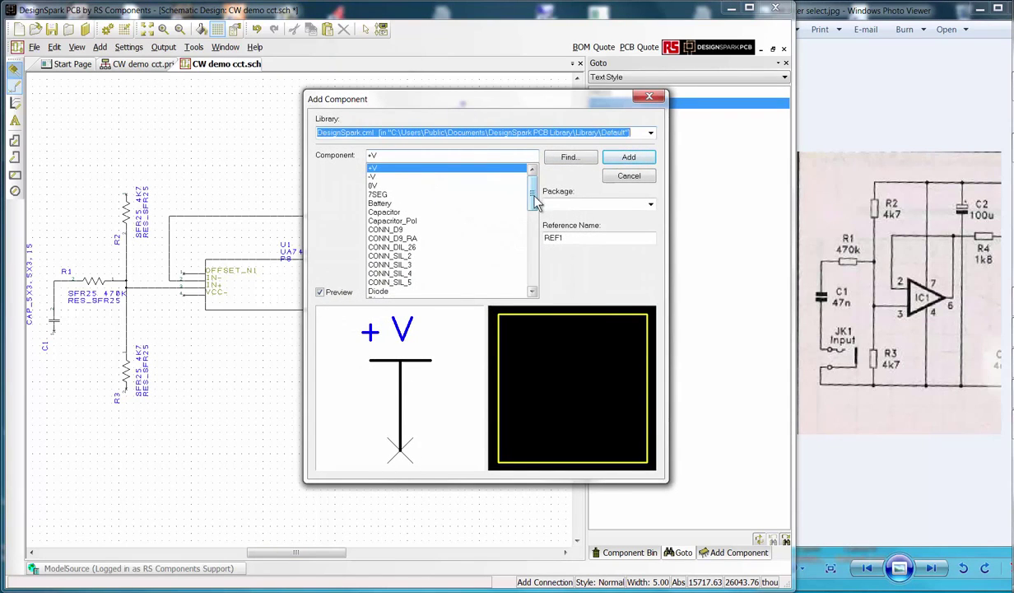
scroll(461, 193, "down", 2)
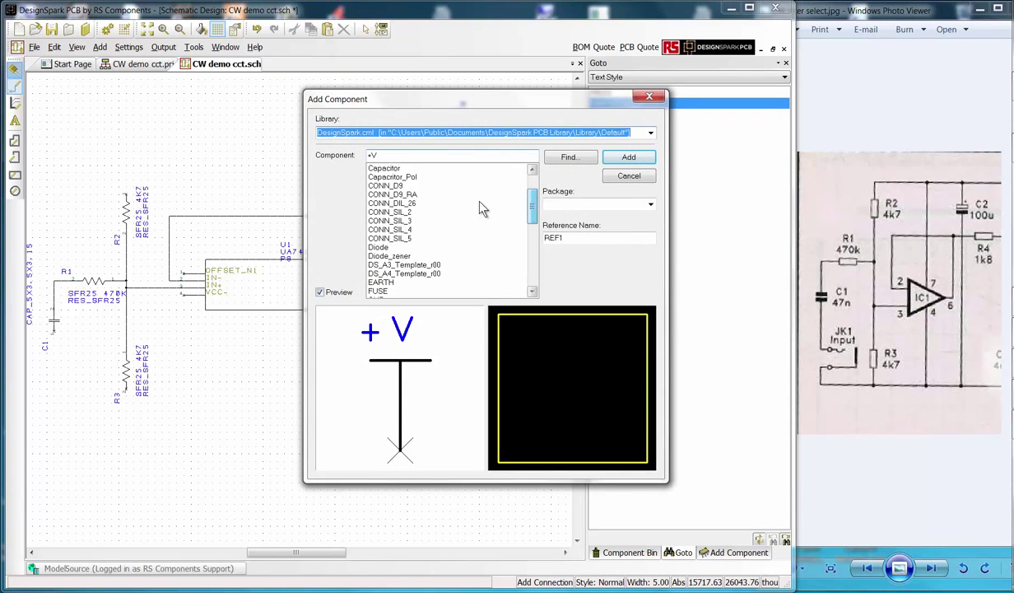
left_click(389, 213)
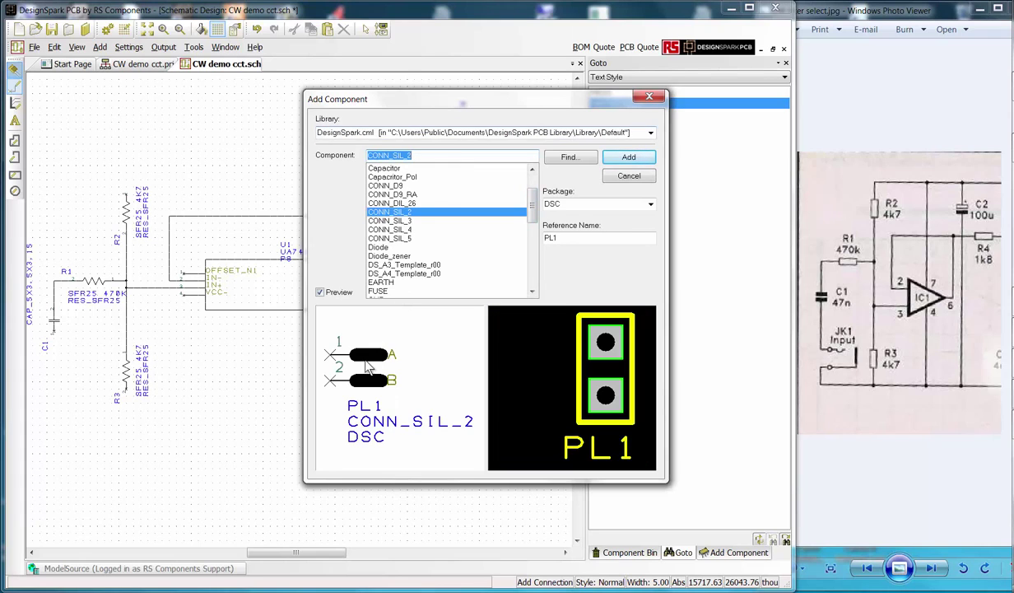
left_click(630, 157)
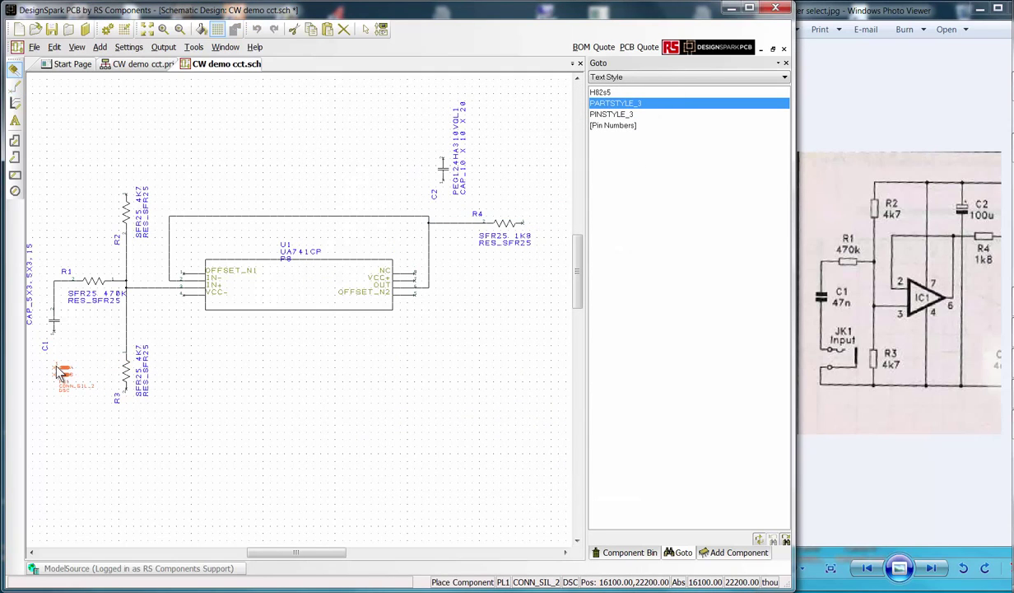
Rotate the two-pin connector and place PL1 below C1, then PL2 and PL3 right of R4.
key("r")
left_click(55, 375)
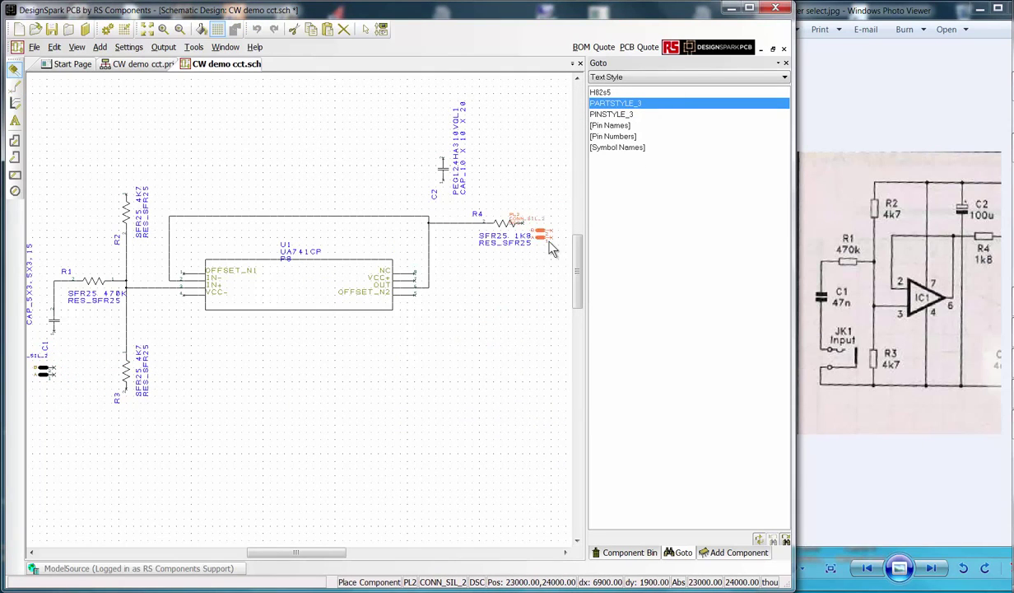
left_click(535, 228)
left_click(535, 278)
key("Escape")
scroll(165, 308, "up", 2)
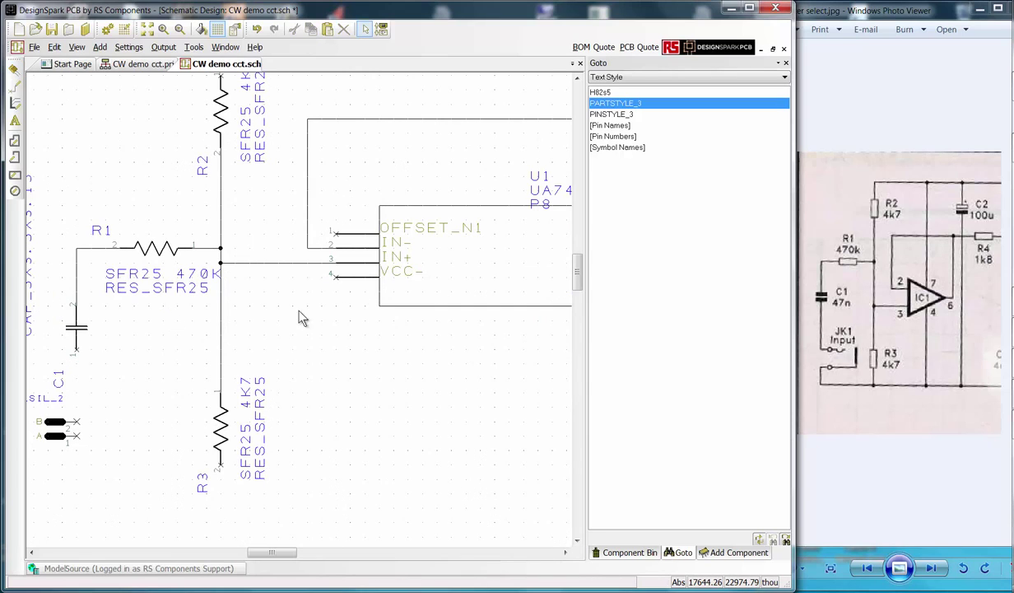
Wire PL1 pin A to R3's lower wire and on to U1's VCC− pin.
left_click(14, 89)
left_click(75, 435)
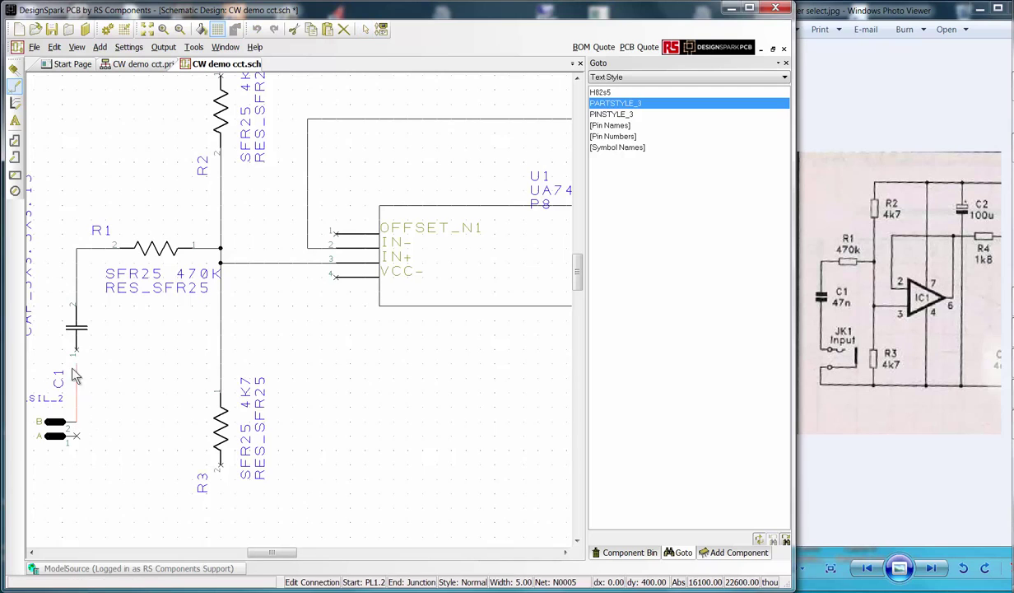
left_click(221, 521)
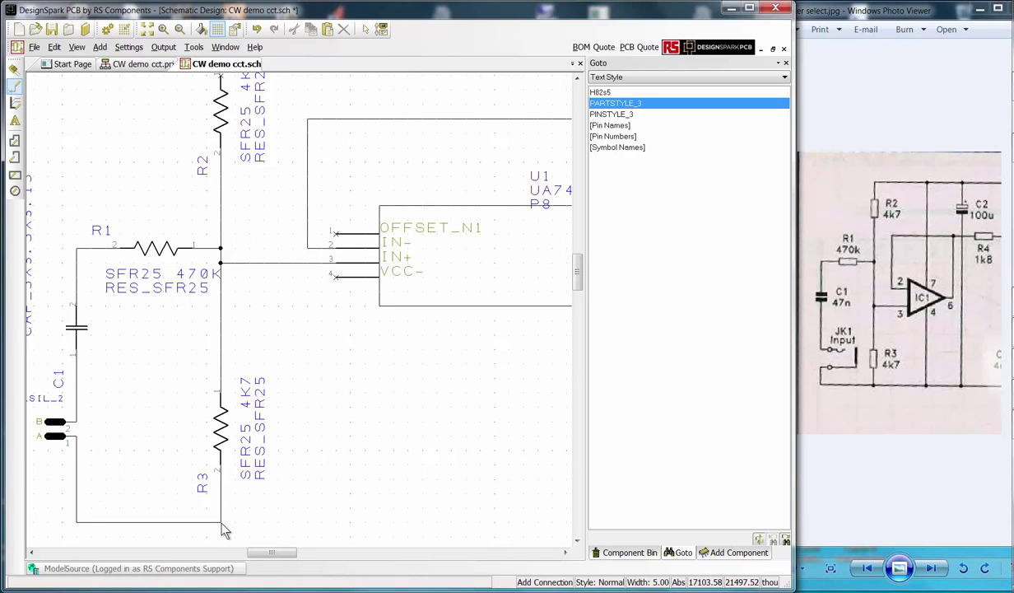
left_click(331, 277)
left_click_drag(282, 553, 354, 556)
Wire PL3's lower pin to the R4–PL2 wire and to R3's bottom net, merging the nets.
left_click(358, 136)
left_click(354, 244)
scroll(354, 244, "down", 2)
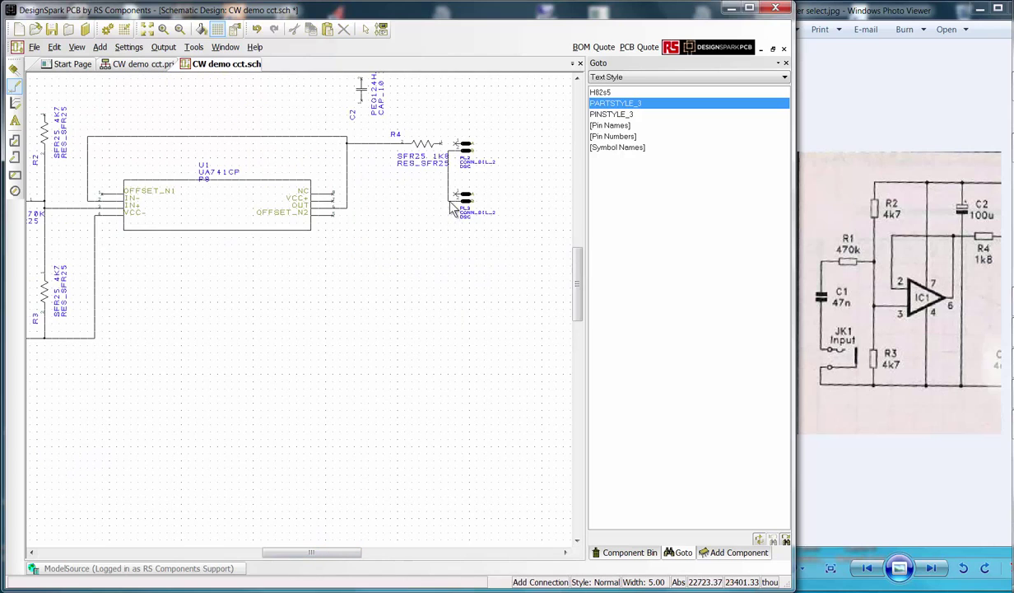
left_click(449, 205)
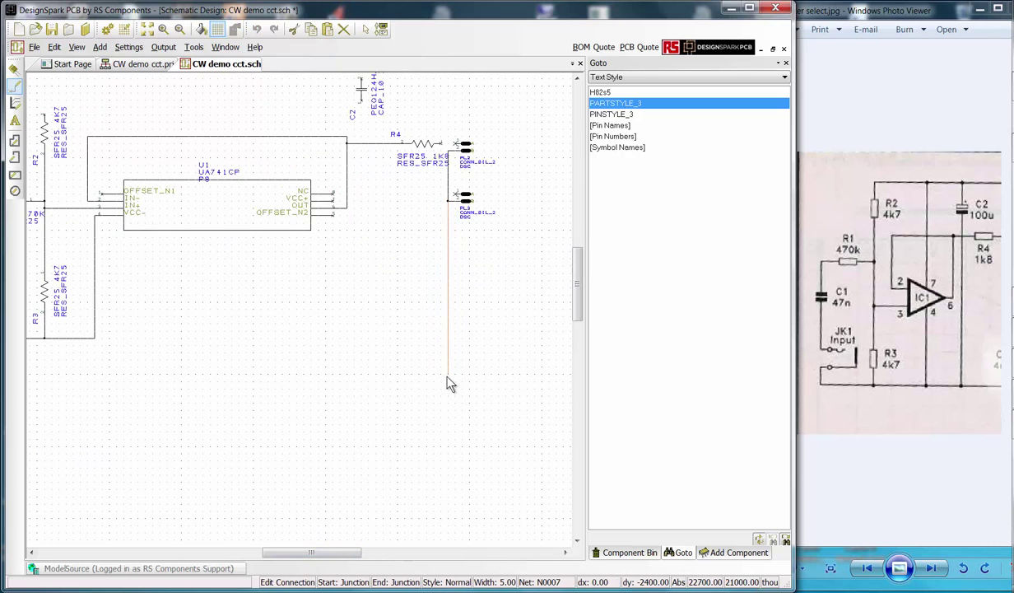
left_click(95, 338)
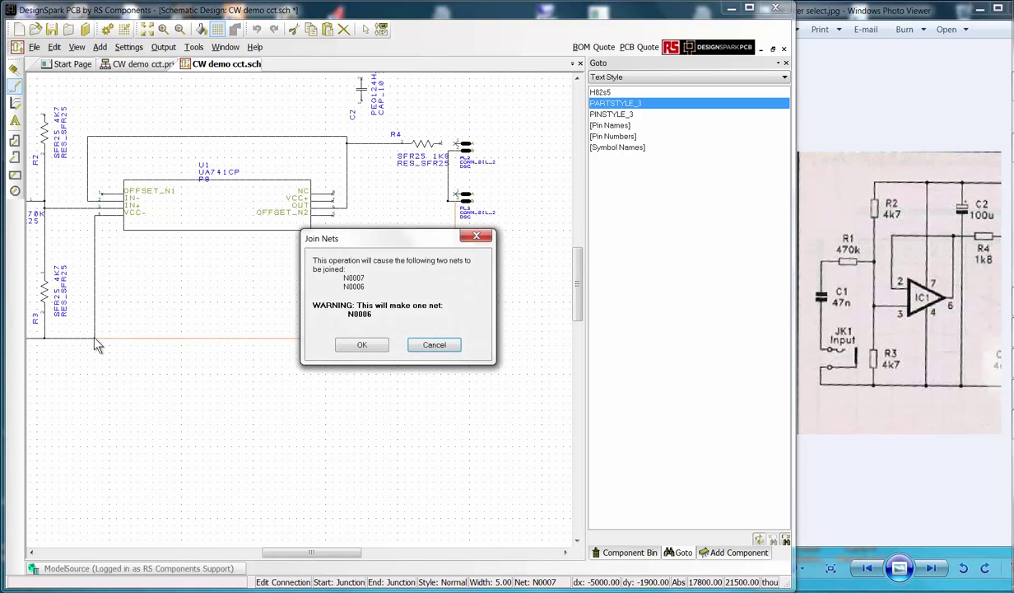
left_click(363, 345)
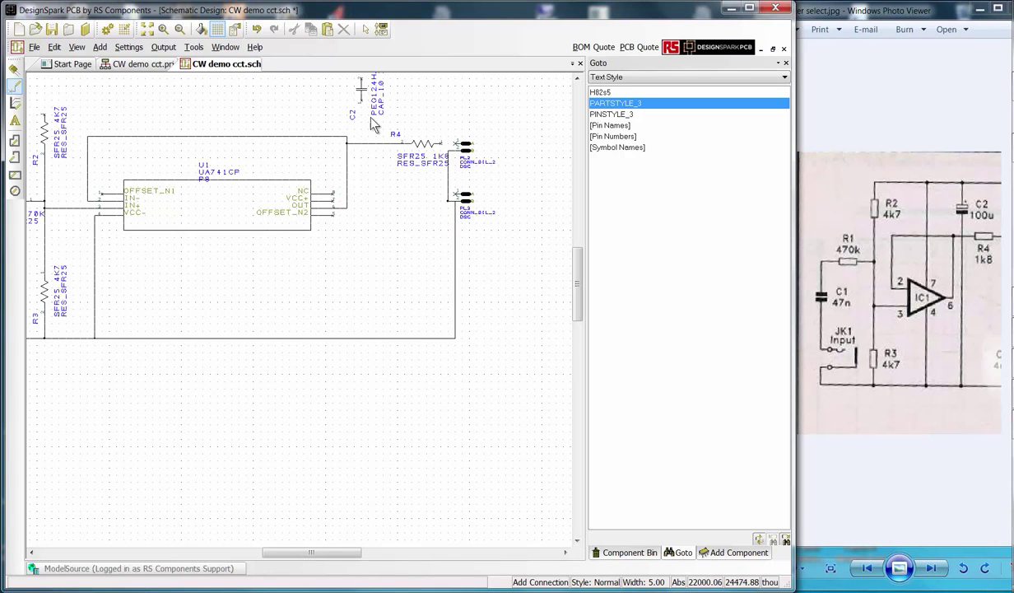
Connect C2's lower pin to the bottom wire and PL3's pin to R4's wire.
left_click(362, 98)
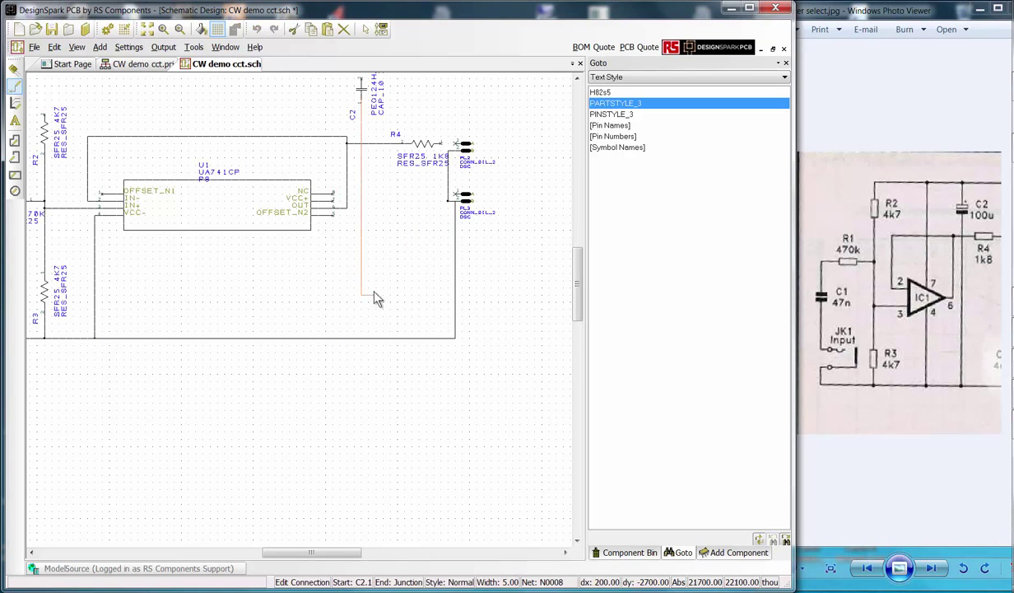
left_click(362, 338)
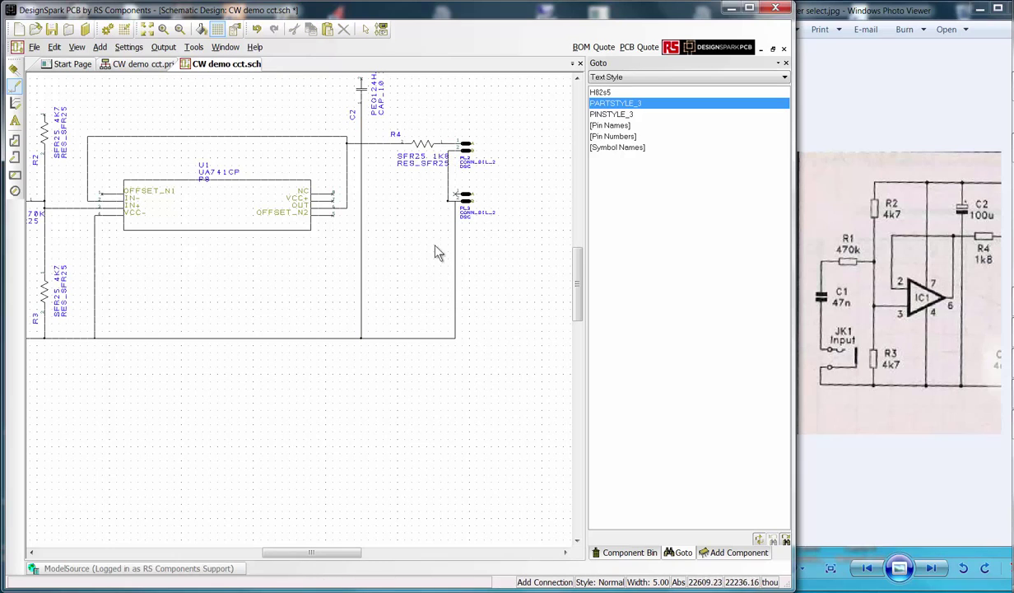
left_click(455, 198)
left_click(390, 144)
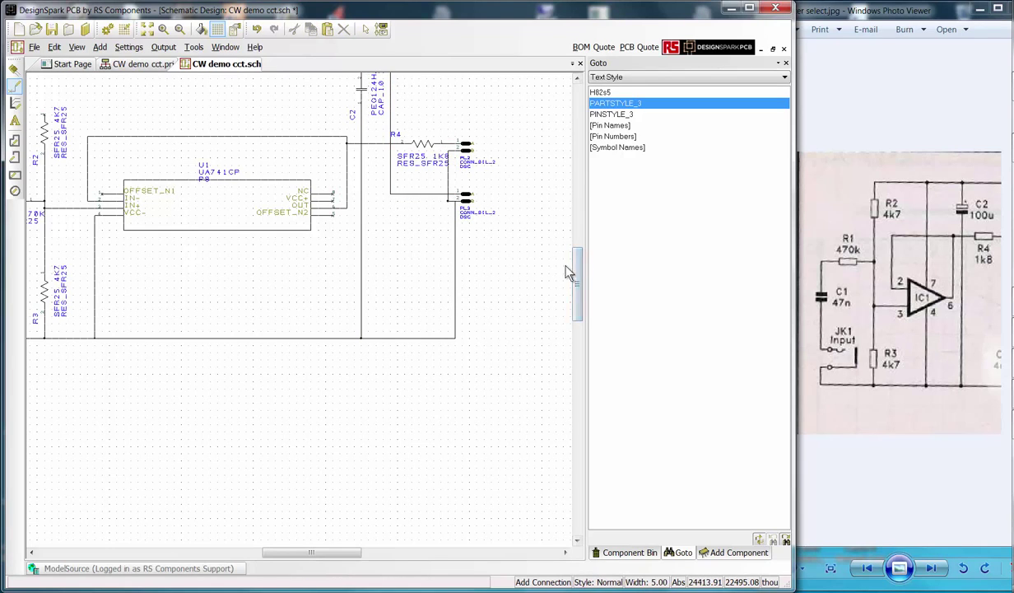
scroll(579, 276, "up", 2)
Wire C2's top to R2's top pin and U1's VCC+ pin to the top wire.
left_click(362, 136)
left_click(45, 170)
left_click(334, 262)
left_click(339, 135)
Move R2's reference above the resistor, turned horizontal, and its value text beside it.
left_click(147, 29)
left_click(786, 62)
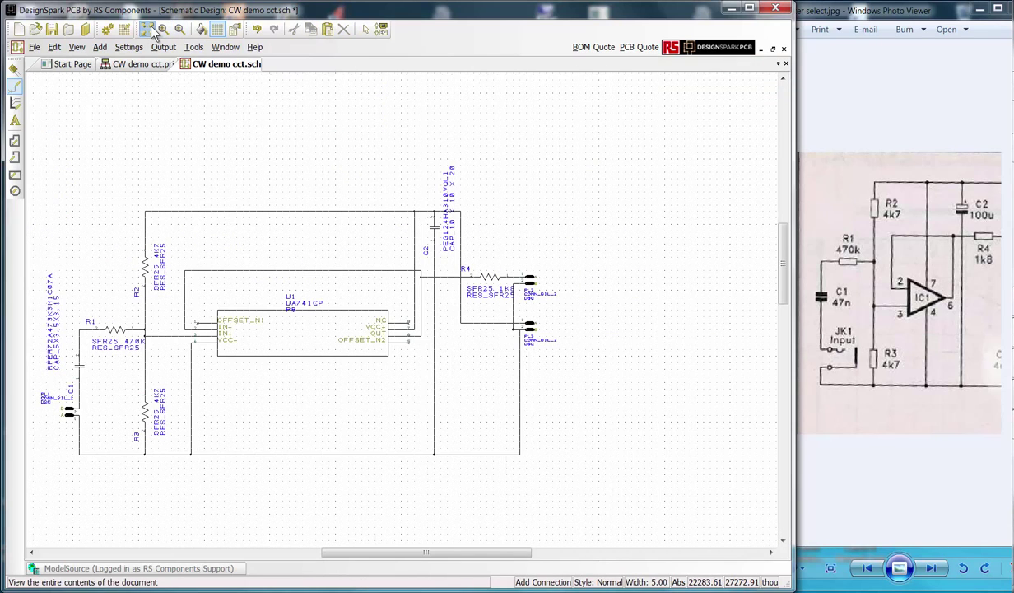
left_click(147, 29)
left_click_drag(182, 298, 212, 214)
key("r")
key("r")
left_click_drag(206, 278, 218, 230)
left_click(385, 387)
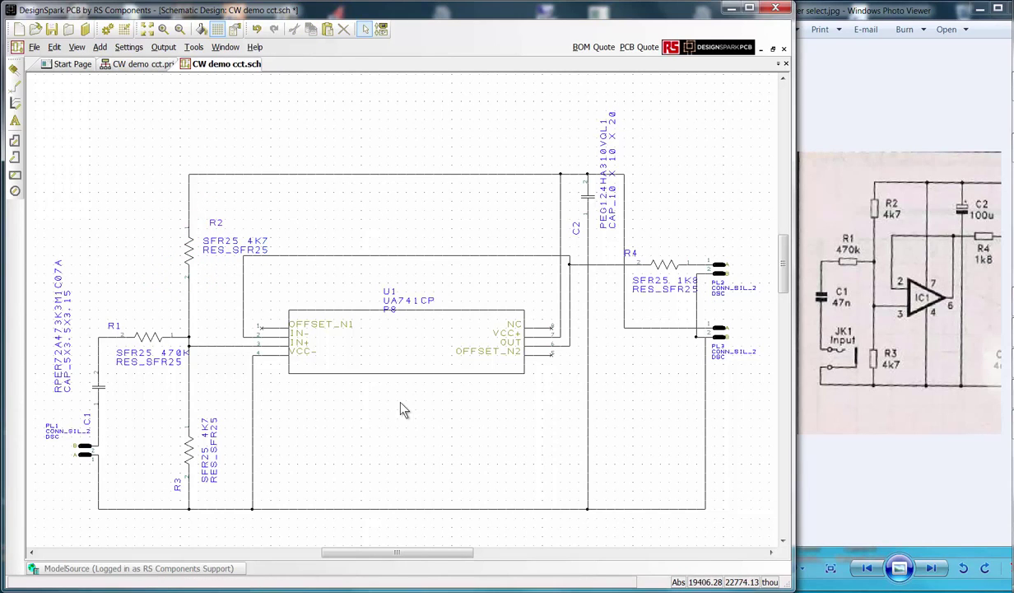
left_click(192, 260)
Hide R2's package name and pin numbers in its Properties, leaving SFR25 4K7 shown.
right_click(191, 258)
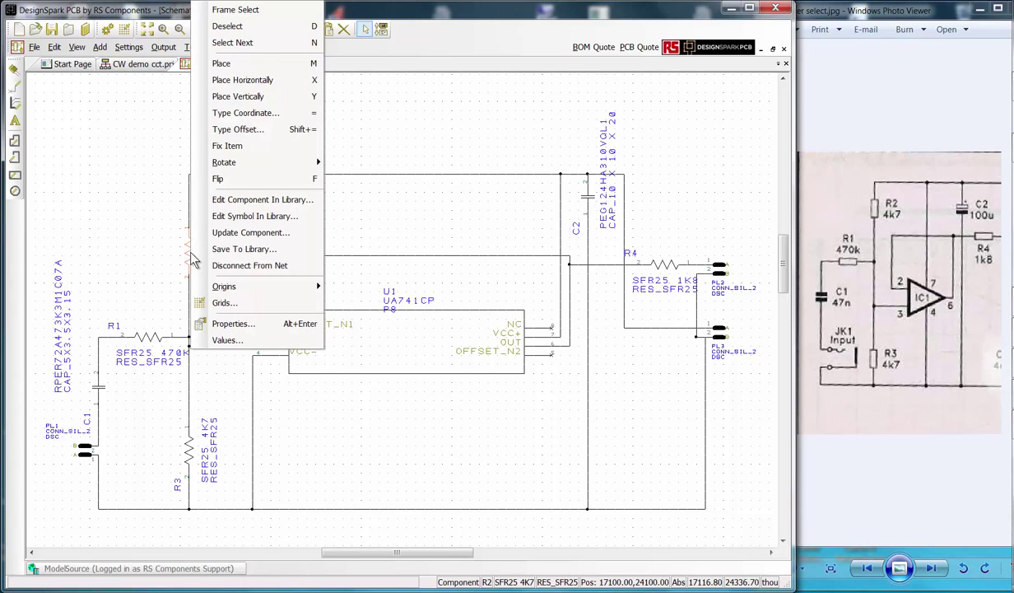
left_click(220, 325)
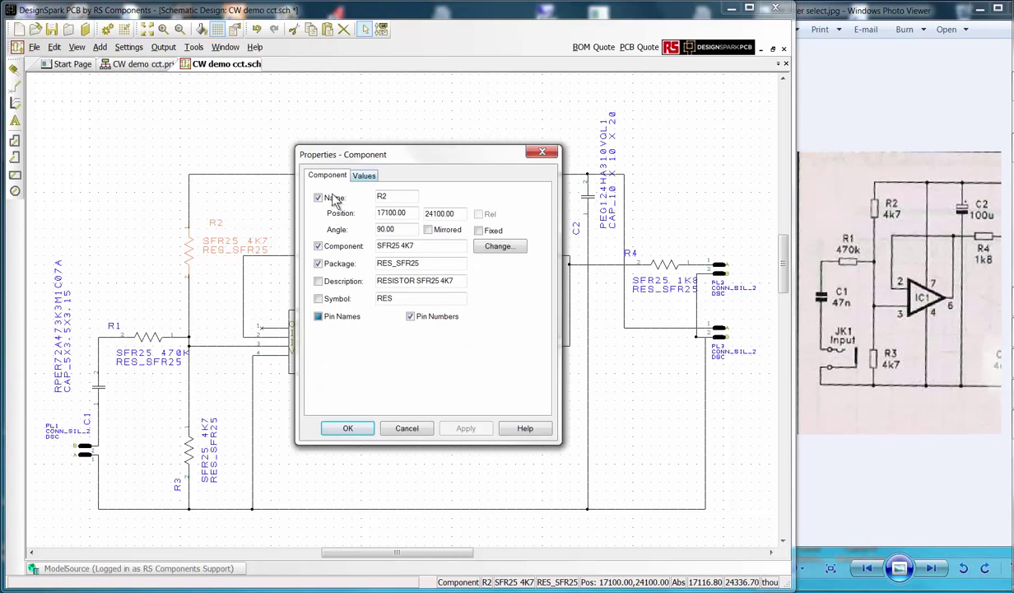
left_click(319, 265)
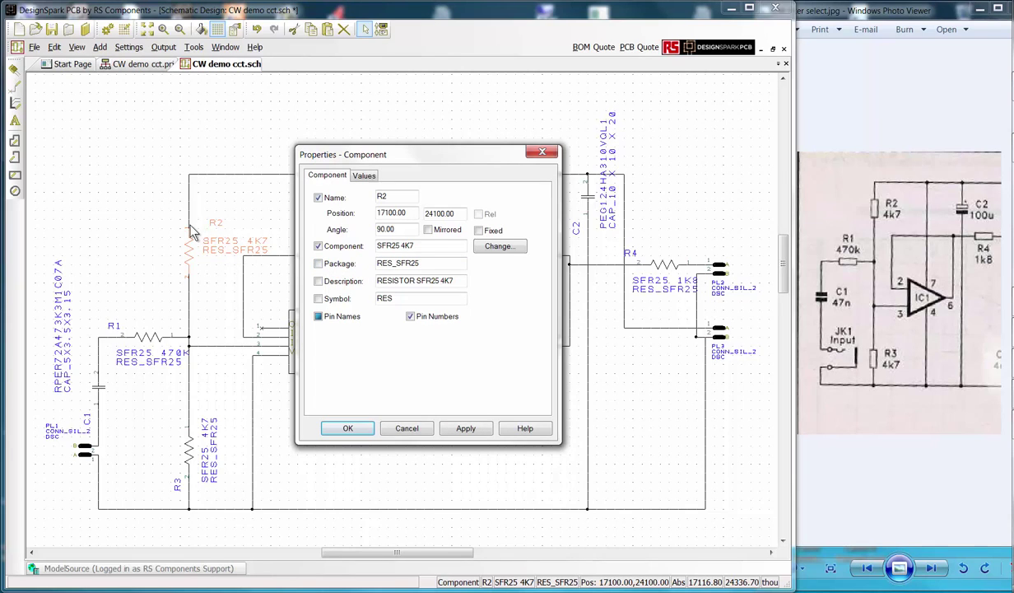
left_click(411, 317)
left_click(461, 428)
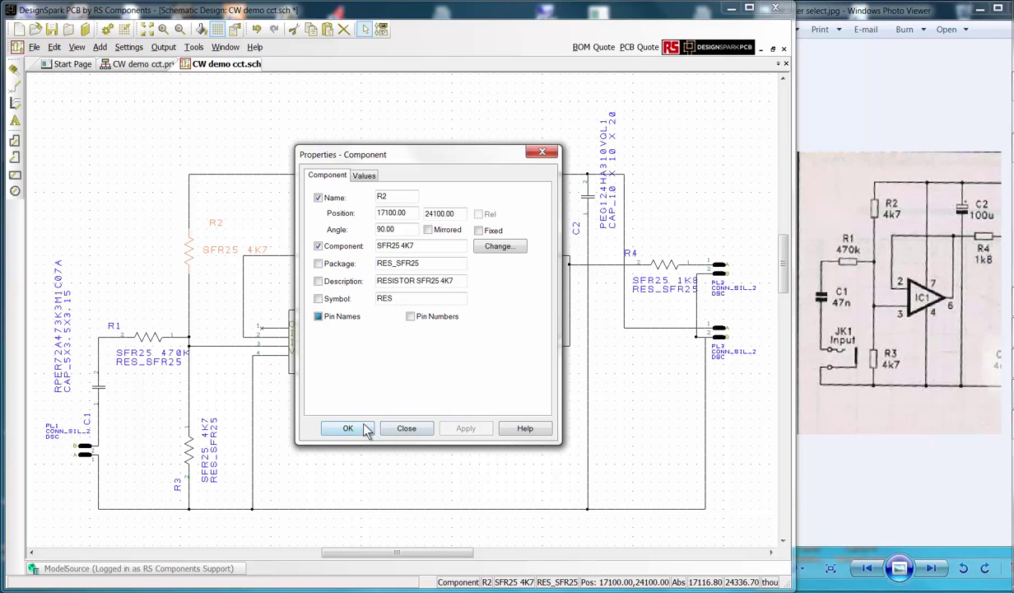
left_click(347, 428)
Shift the vertical wire right of U1 slightly left, clear of R2's value text.
left_click(219, 249)
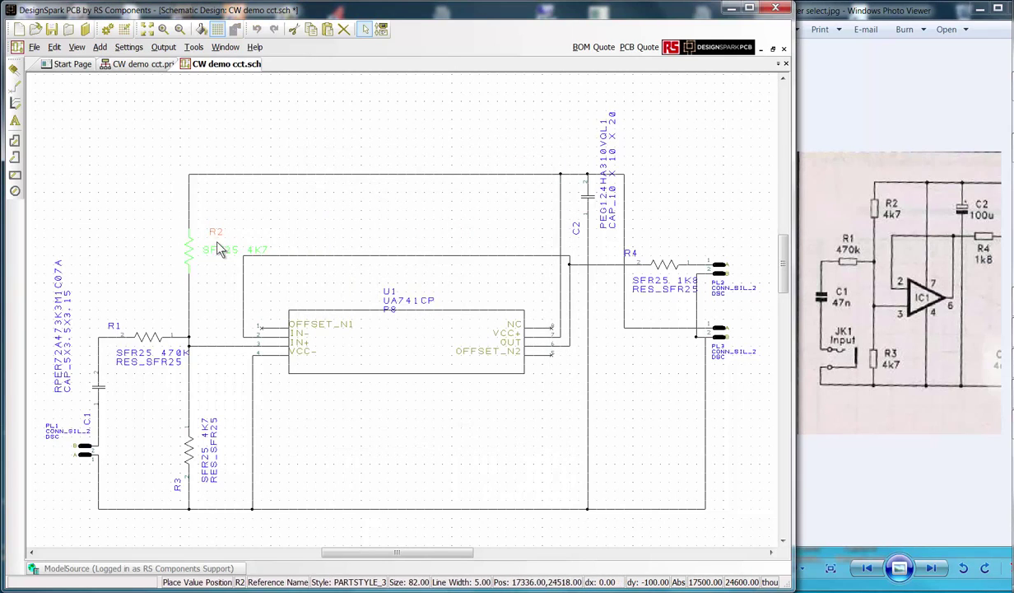
left_click(375, 266)
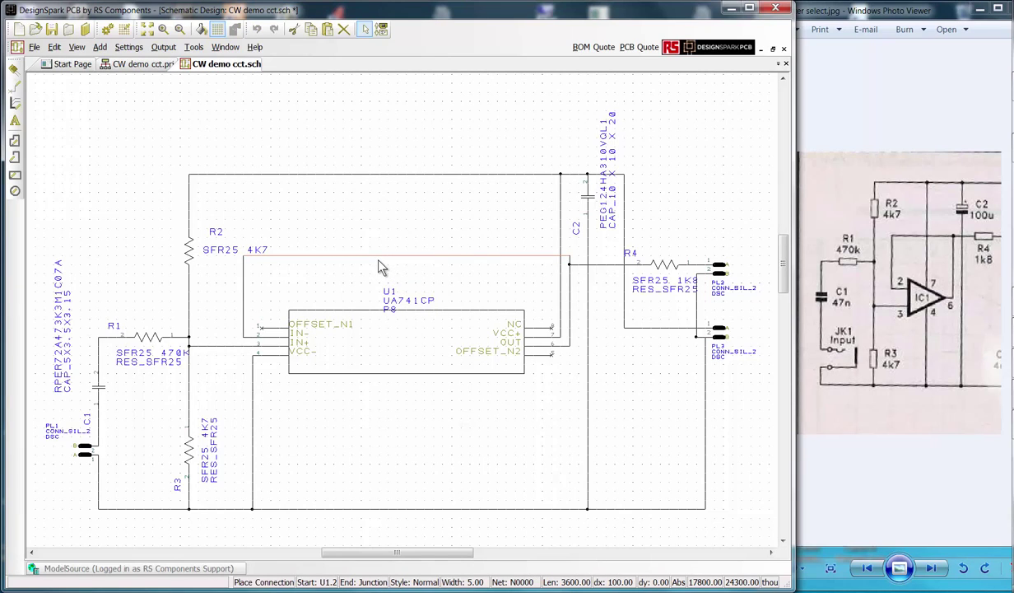
left_click(395, 217)
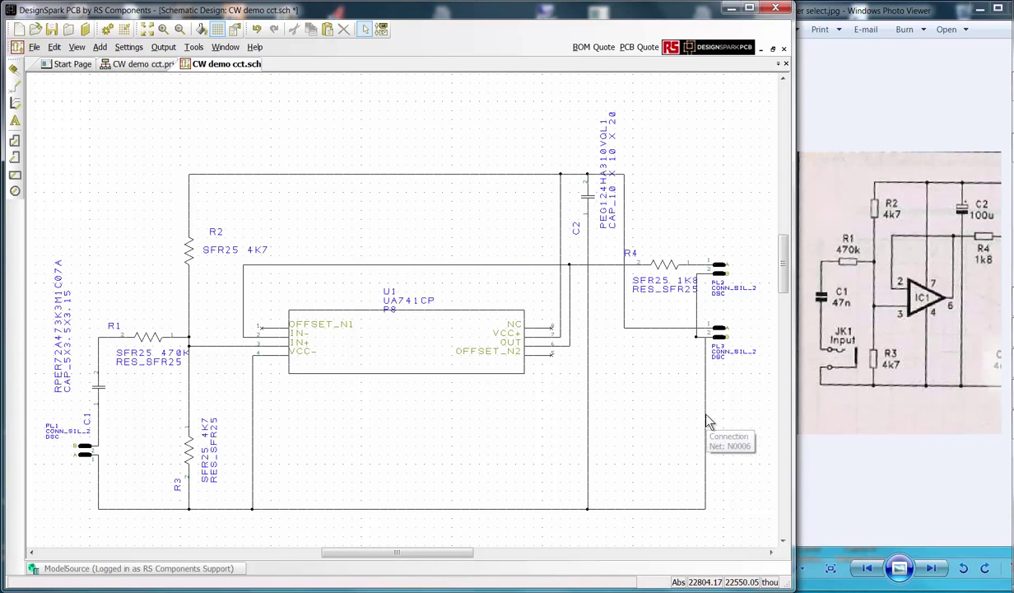
left_click_drag(706, 421, 699, 416)
left_click(129, 204)
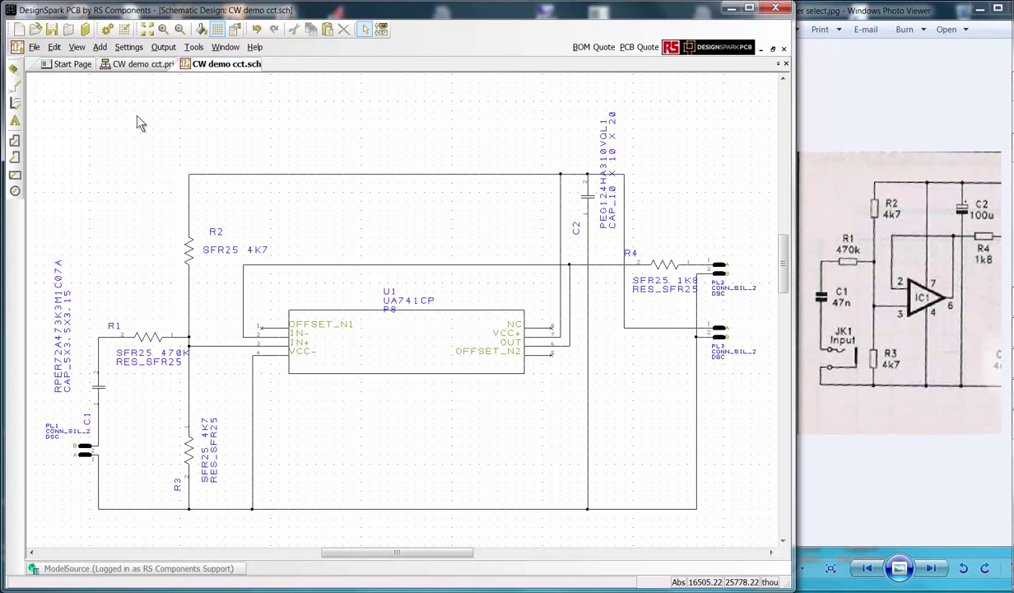
Translate the schematic to PCB with default technology, 2 layers and a 5906×3937 thou board.
left_click(194, 47)
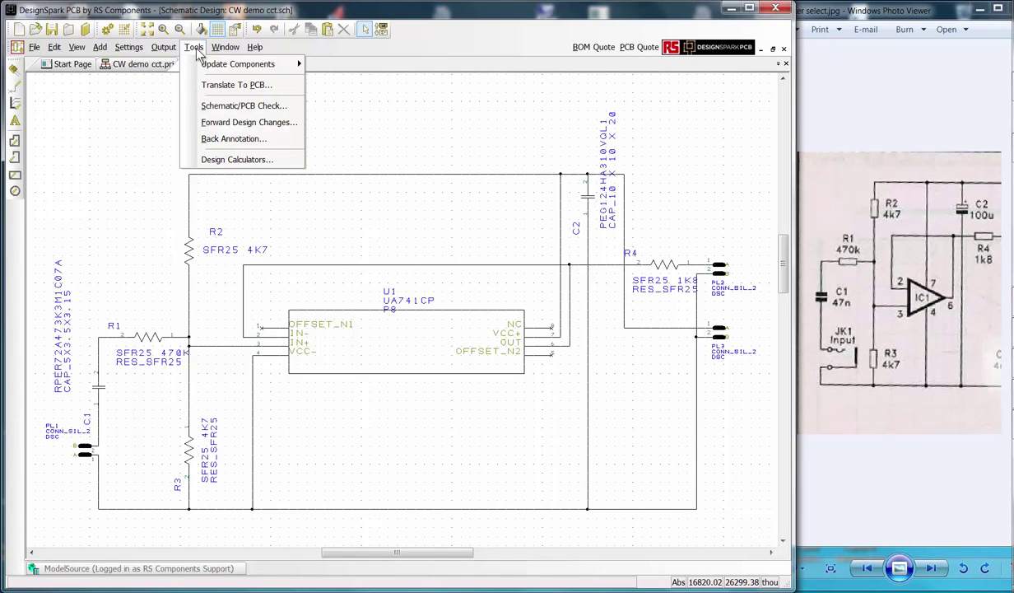
left_click(220, 85)
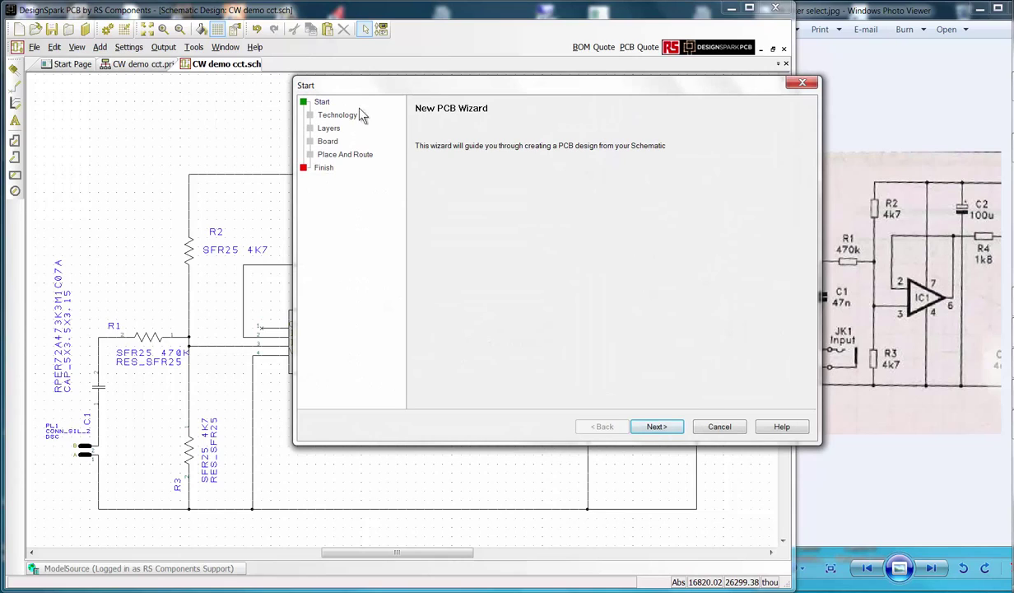
left_click(656, 428)
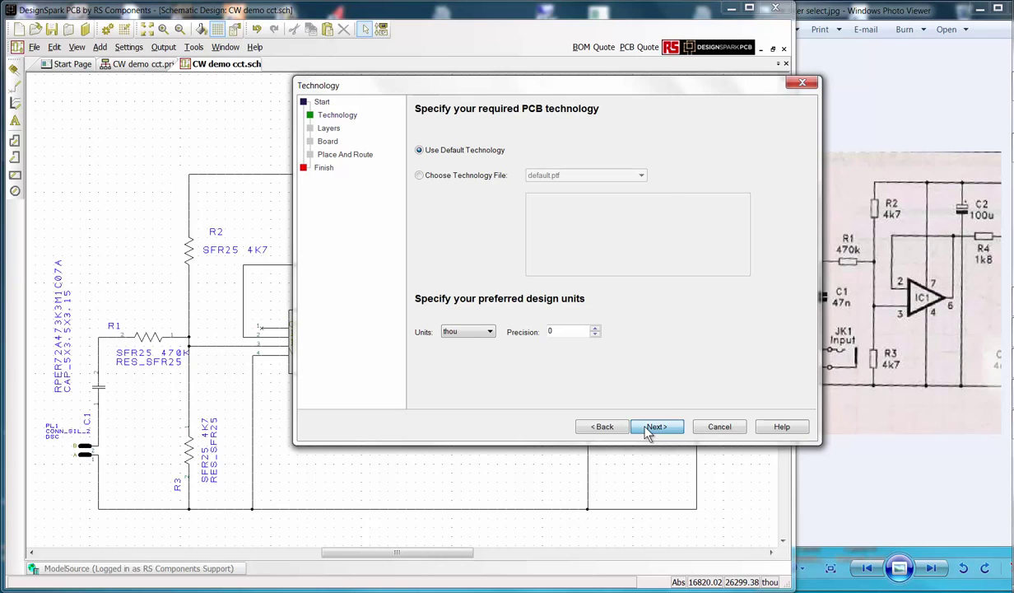
left_click(649, 432)
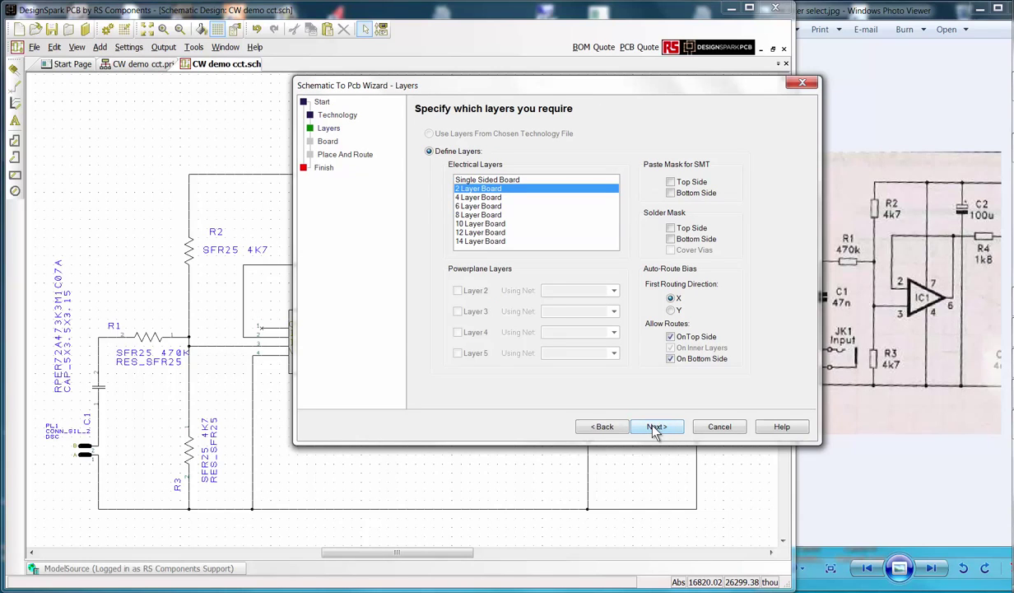
left_click(656, 430)
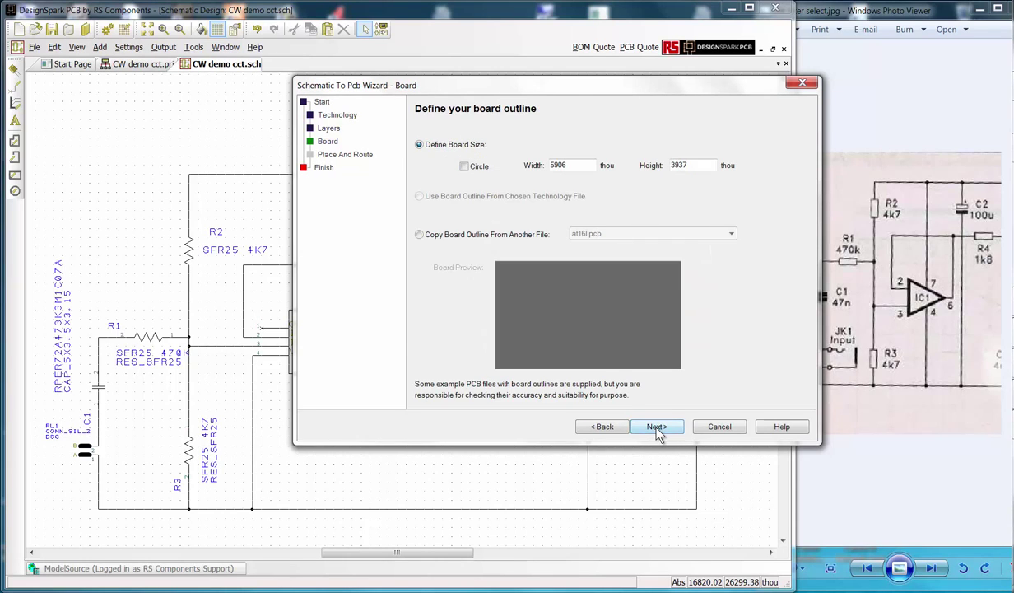
left_click(656, 428)
left_click(656, 428)
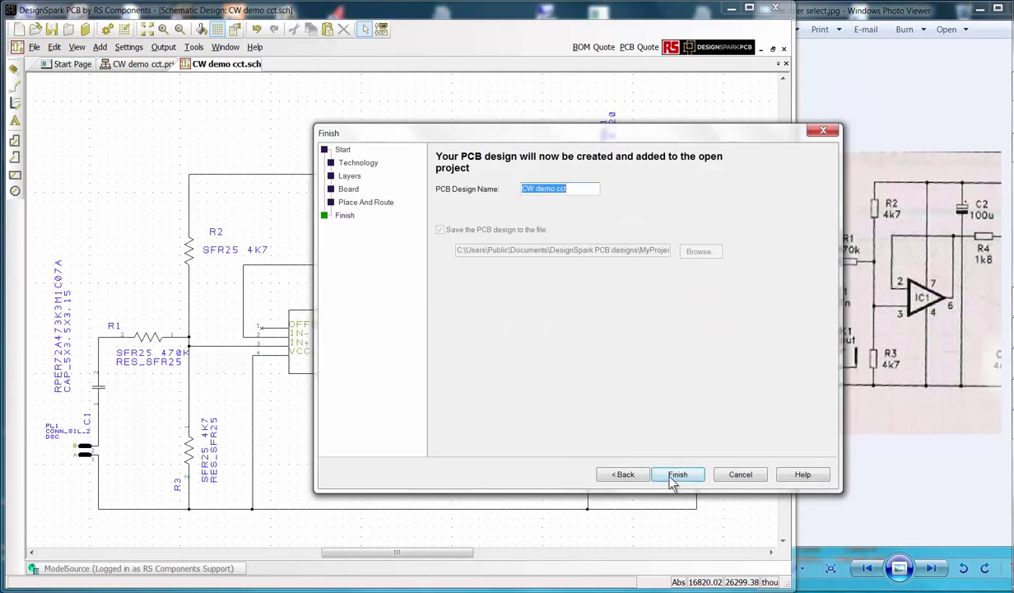
left_click(670, 474)
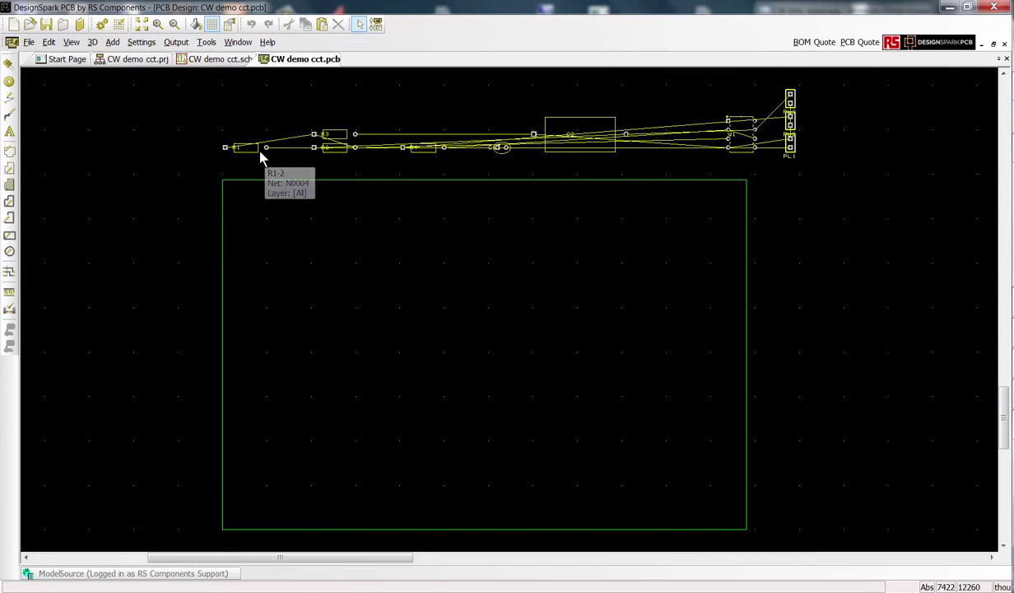
Drag R1, then R2 above it and R3 below it, into the board outline's left side.
left_click_drag(251, 153, 292, 350)
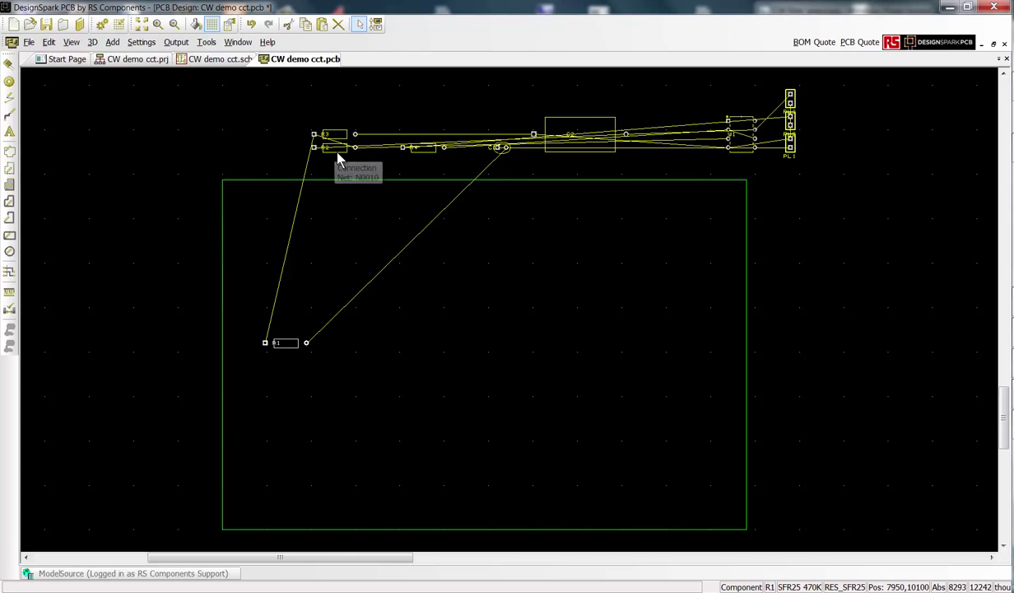
left_click_drag(334, 156, 336, 290)
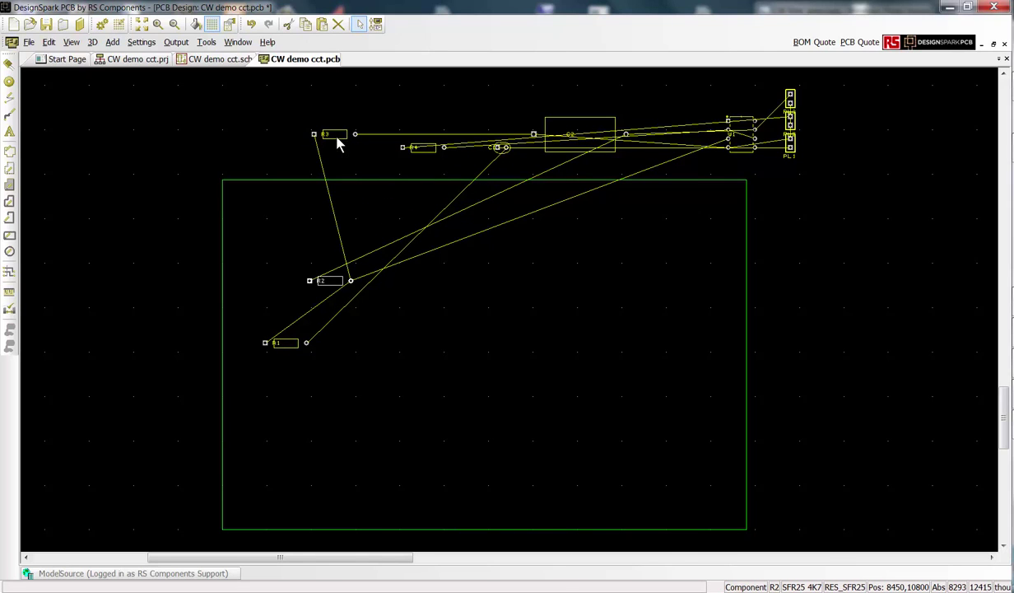
left_click_drag(337, 143, 335, 411)
Locate C1 through the Goto panel and move it to the board's lower-left.
key("ctrl+g")
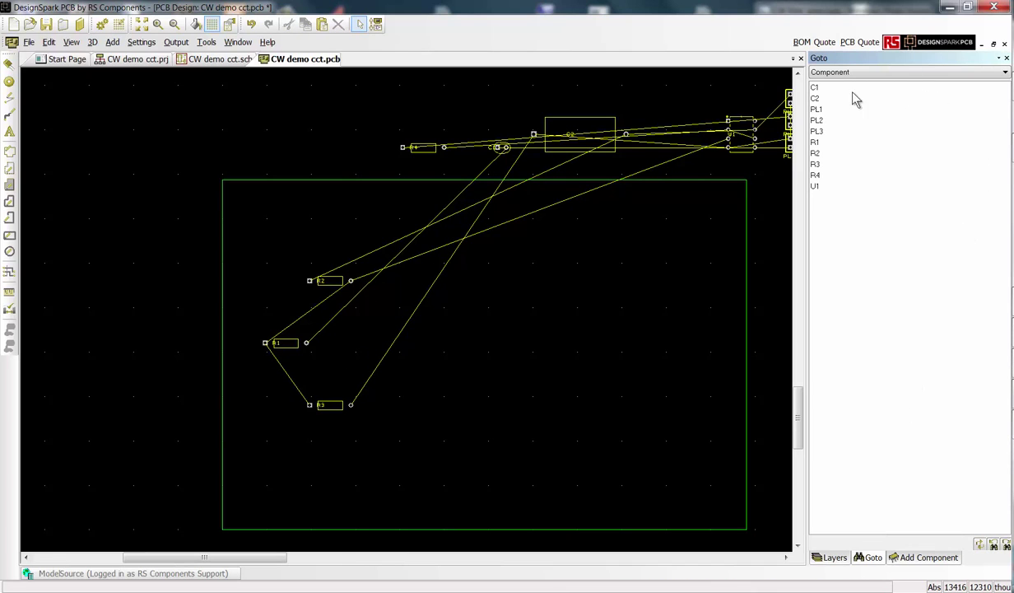
left_click(814, 87)
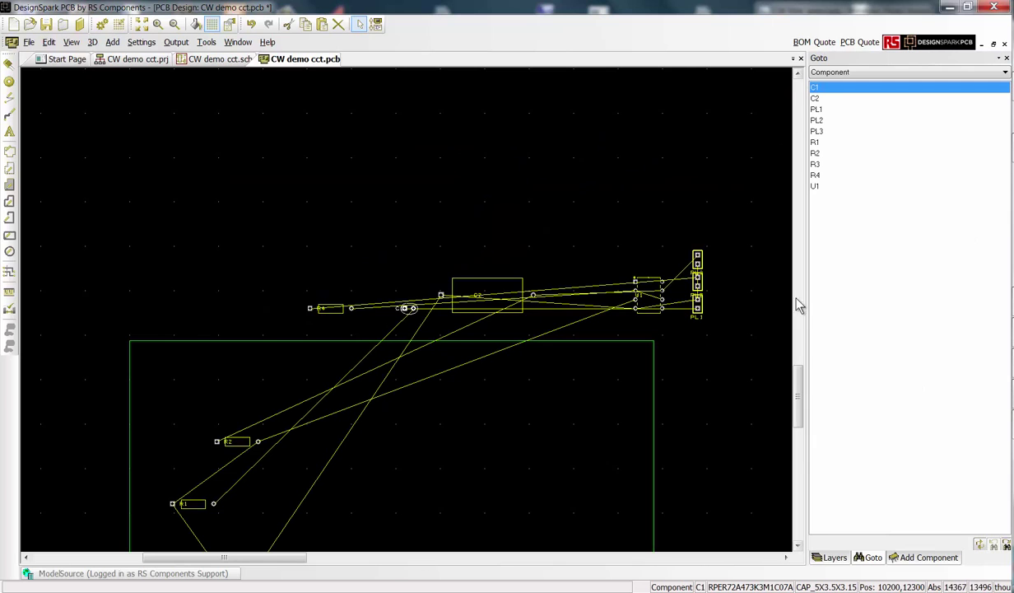
left_click_drag(798, 374, 797, 390)
left_click_drag(415, 206, 182, 473)
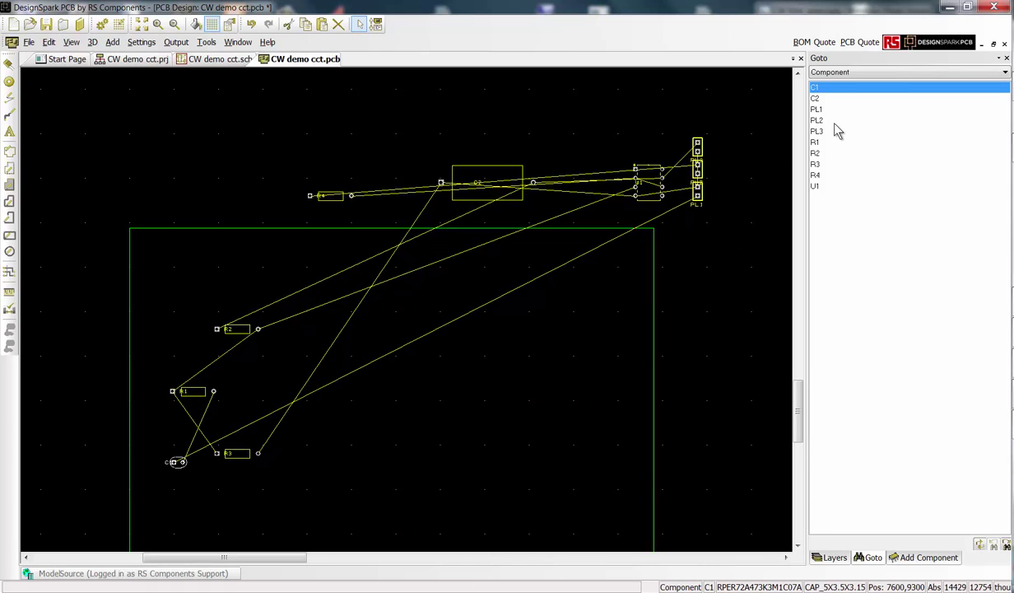
Move PL1 to the board's lower-left and U1 onto the middle of the board.
left_click(810, 110)
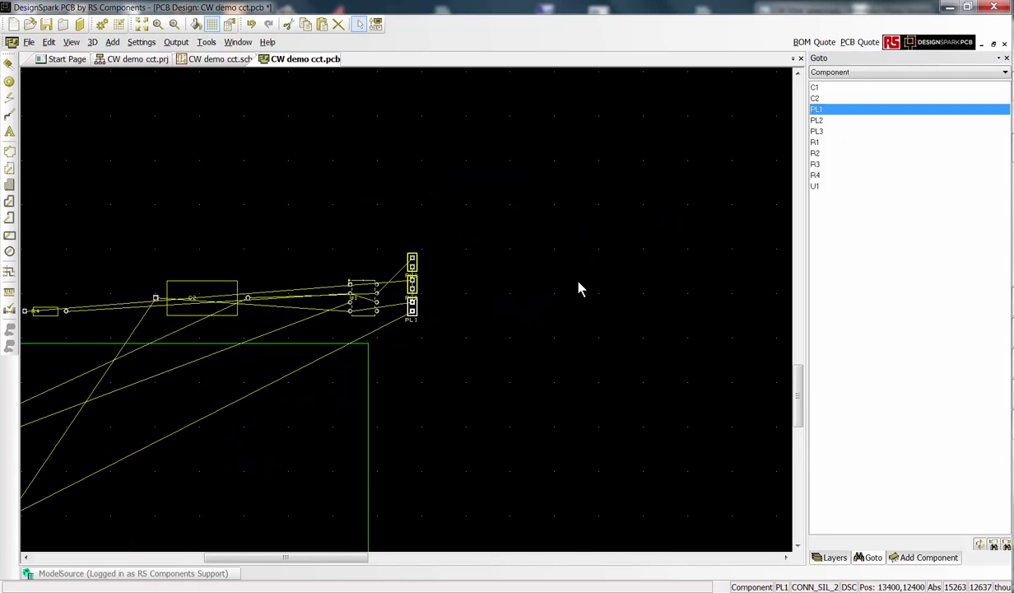
left_click(143, 25)
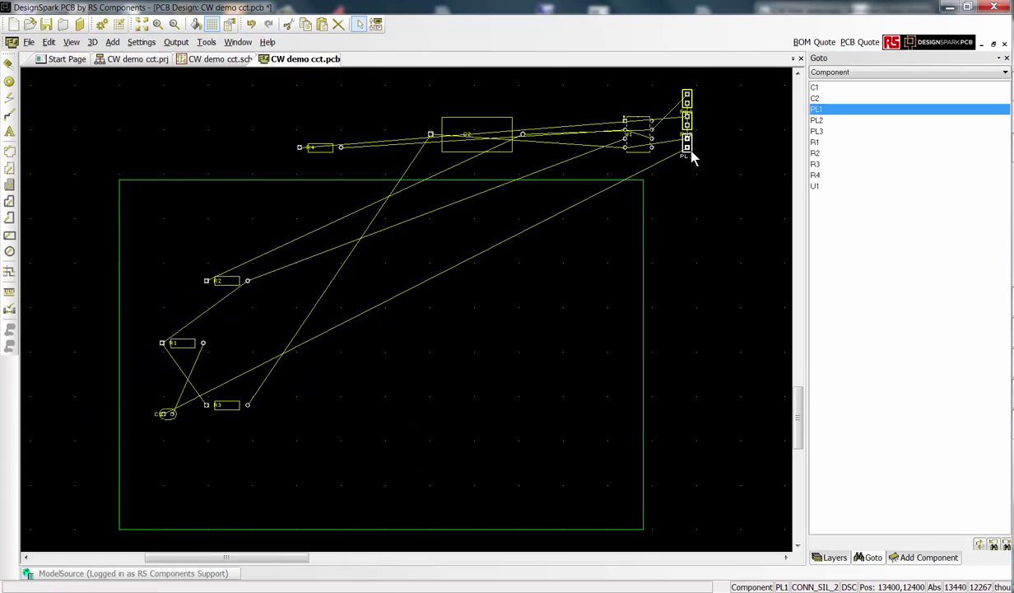
left_click_drag(690, 157, 162, 455)
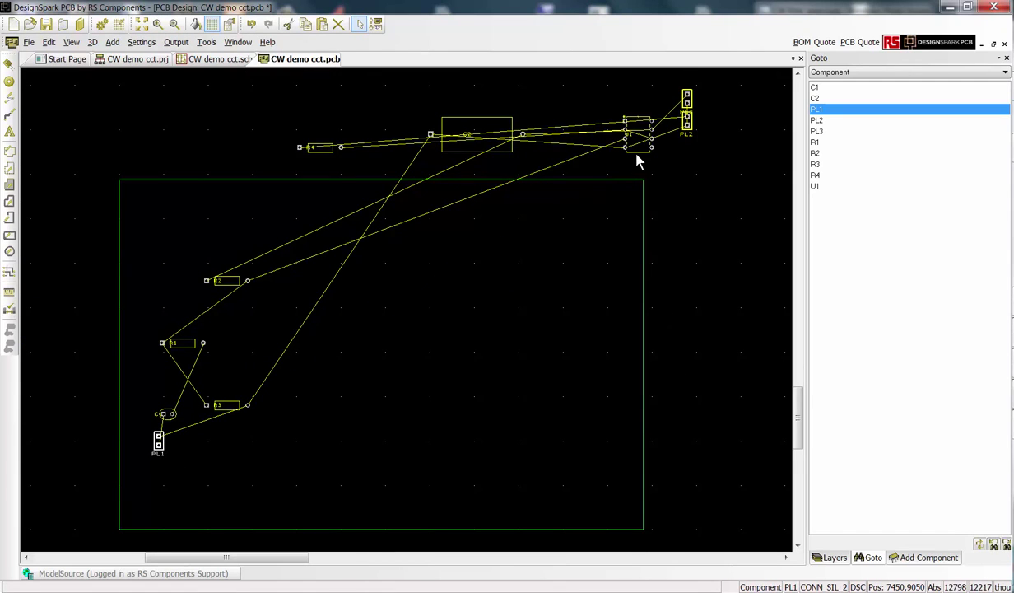
left_click_drag(639, 155, 303, 362)
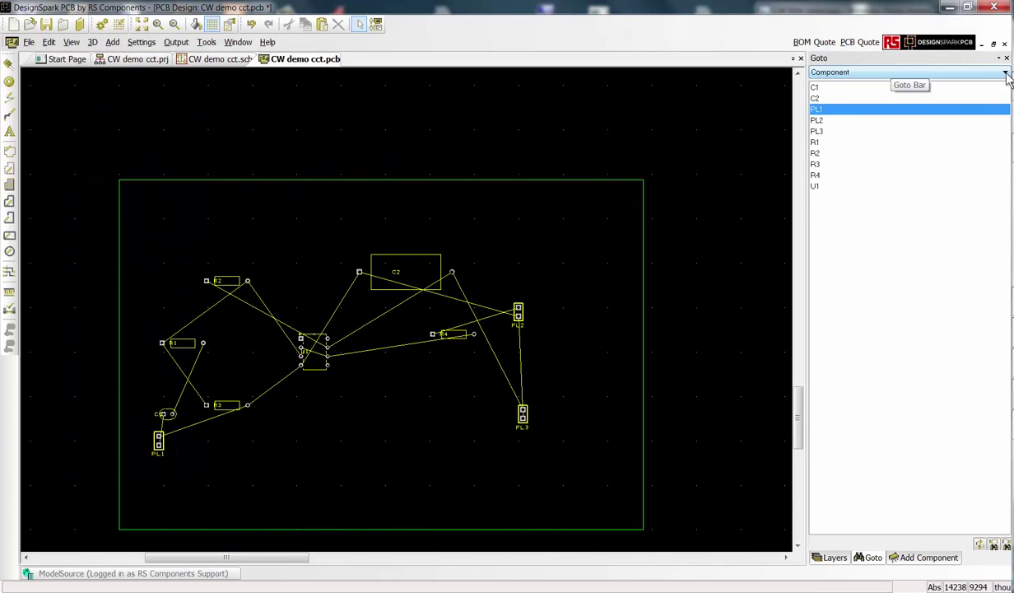
List nets in the Goto panel, jump to N0000 and N0002, and select the PL1–R3 connection.
left_click(999, 72)
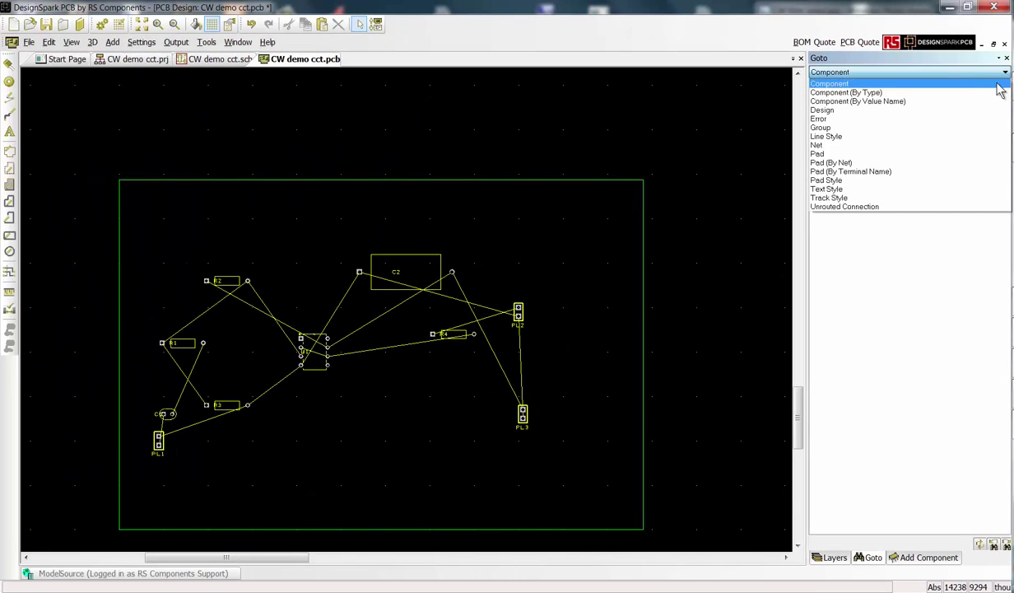
left_click(845, 145)
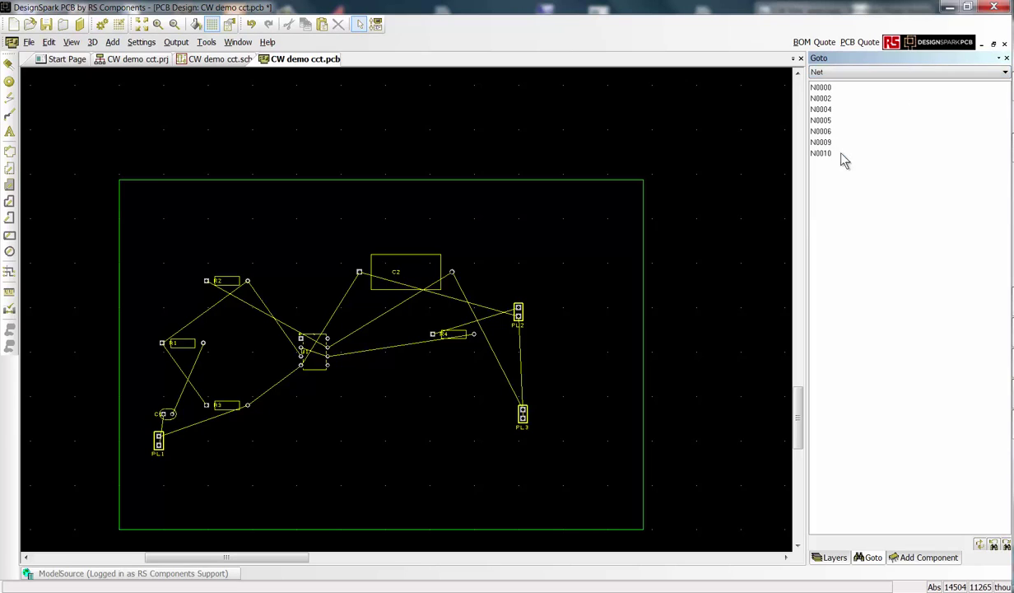
left_click(826, 89)
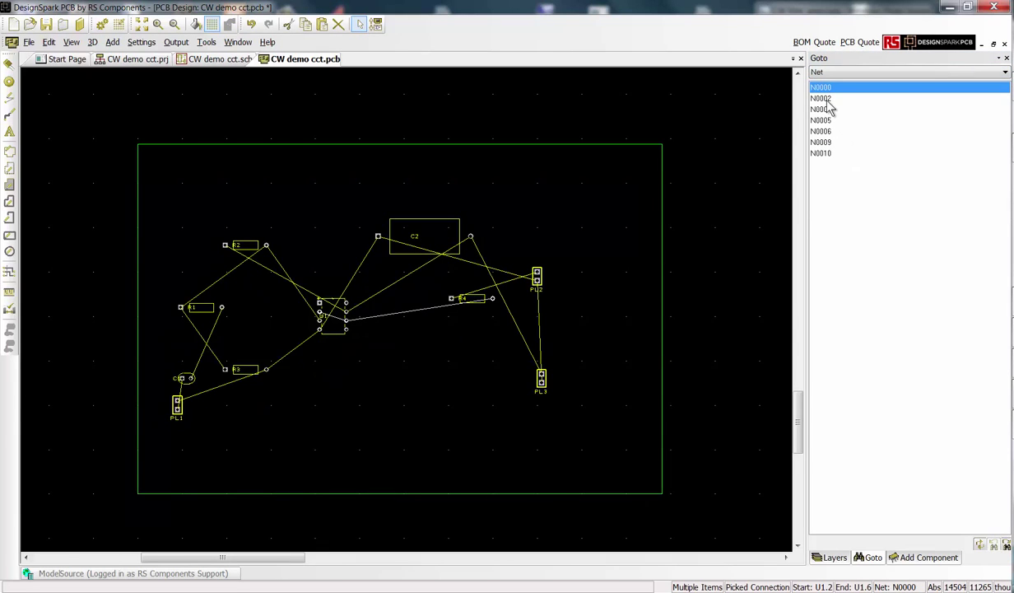
left_click(825, 98)
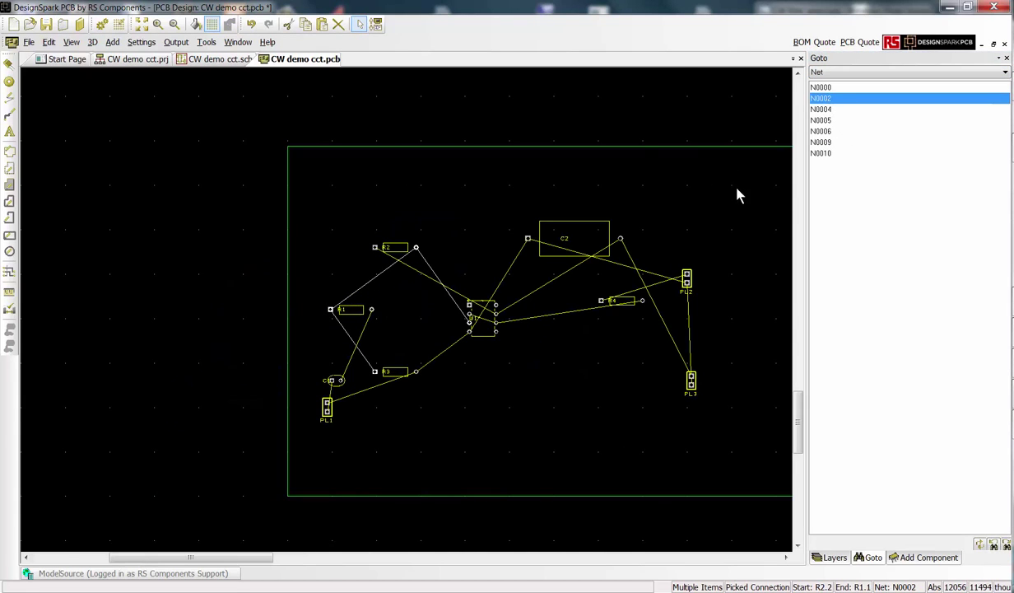
left_click(378, 391)
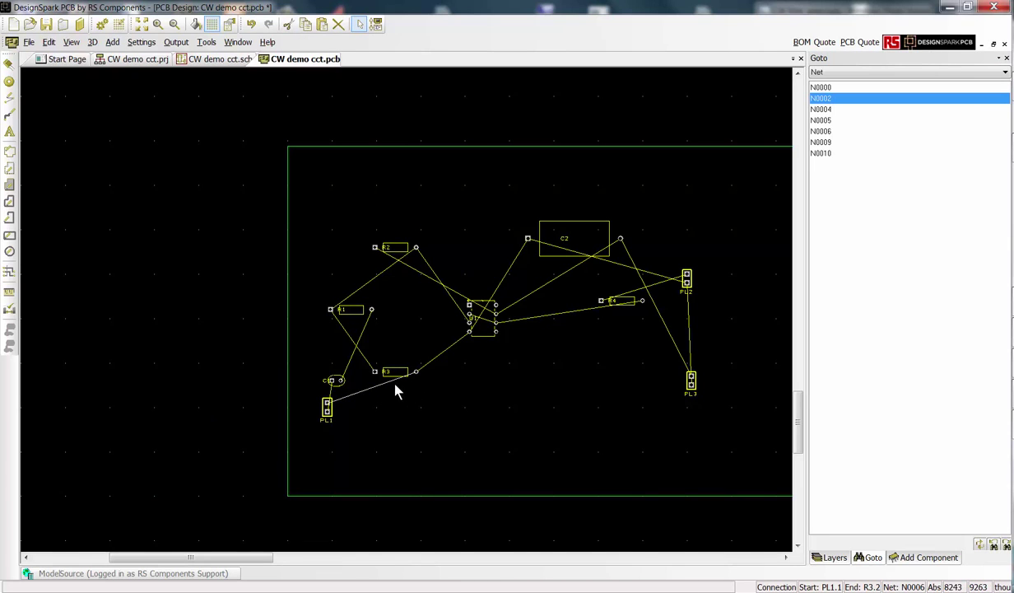
Name net N0006 0V and set its class to Ground.
right_click(388, 383)
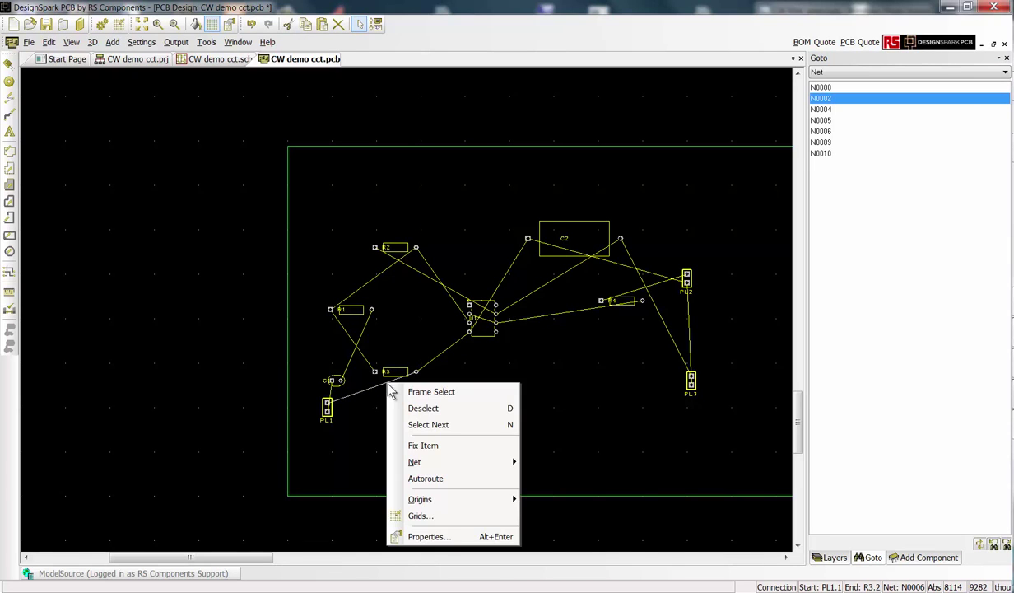
left_click(451, 535)
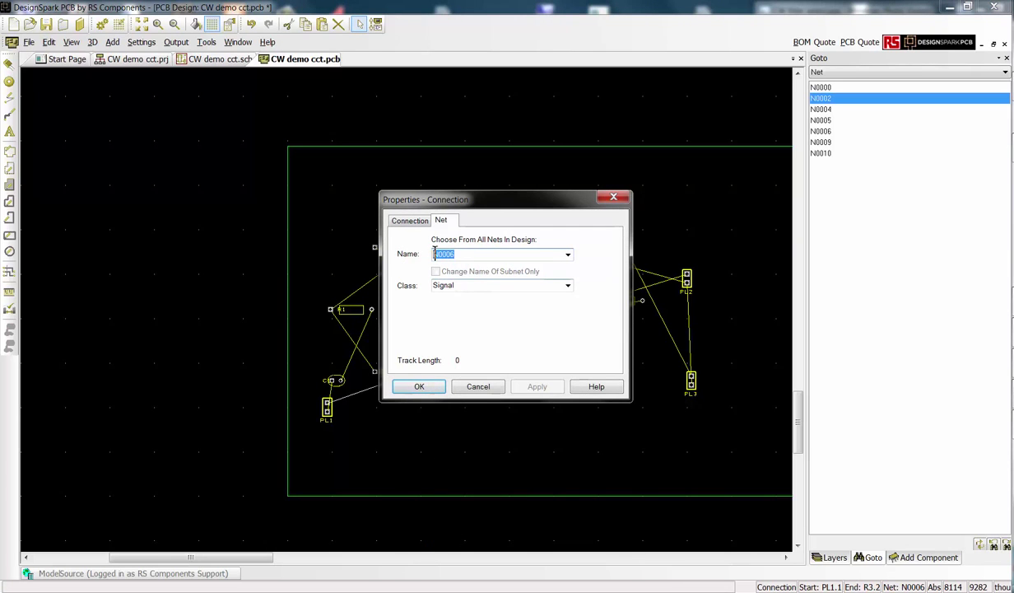
type("G")
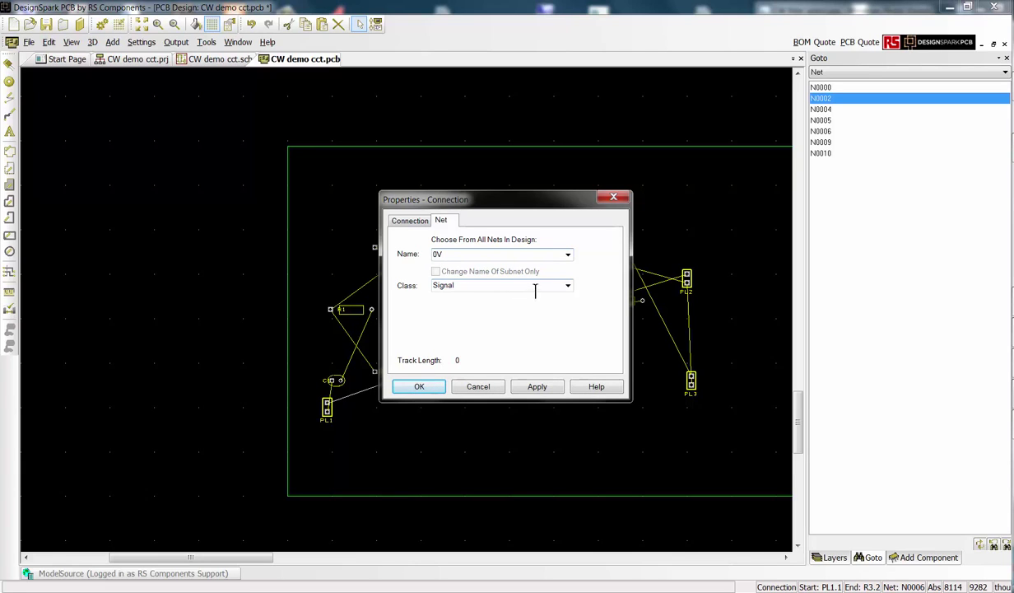
left_click(568, 285)
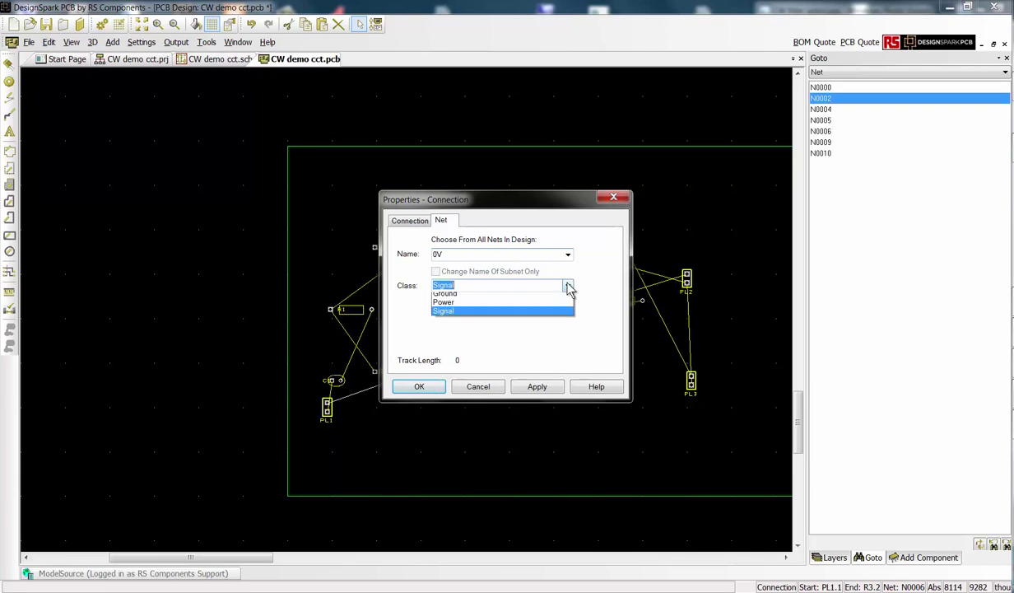
left_click(494, 294)
left_click(536, 386)
left_click(411, 388)
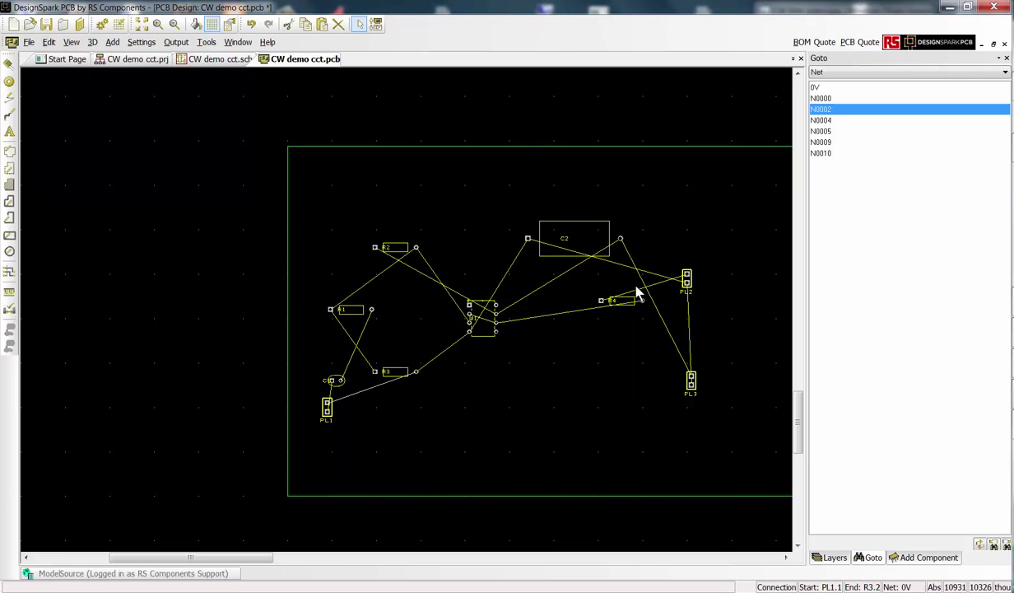
Rename net N0010 to +V and set its class to Power.
right_click(628, 256)
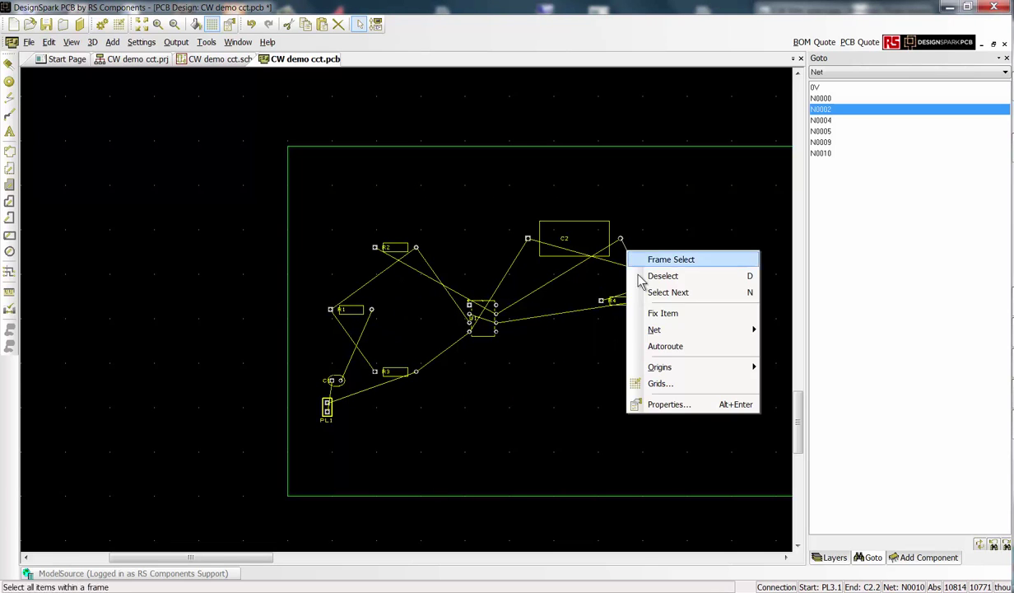
left_click(666, 404)
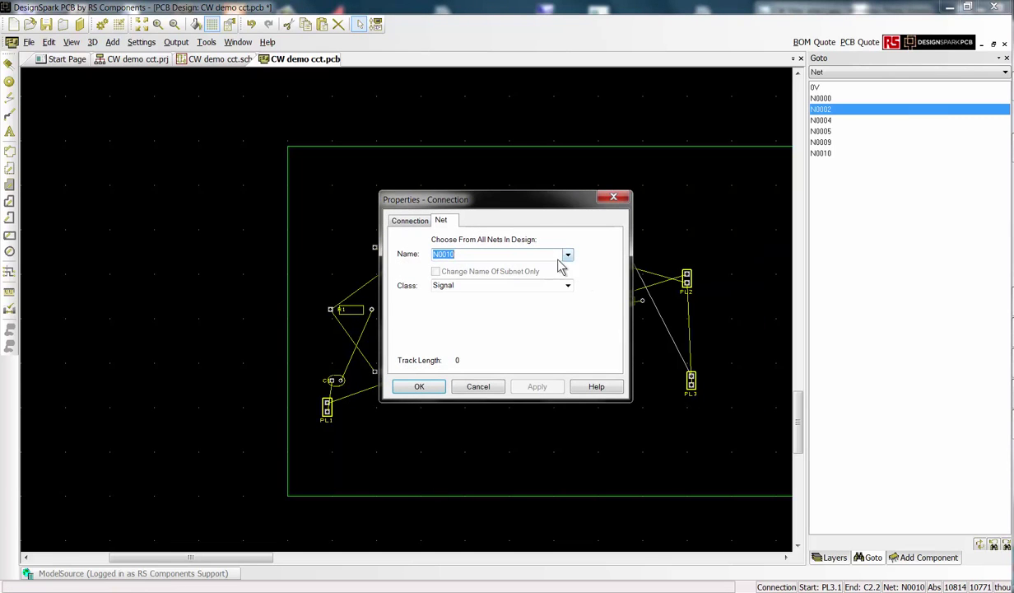
type("+V")
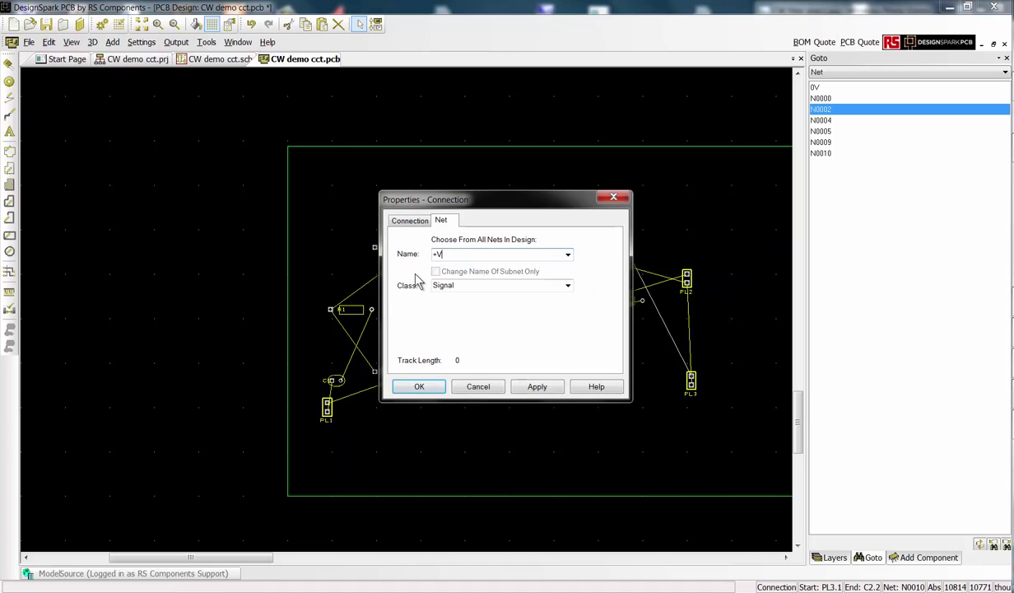
left_click(568, 285)
left_click(571, 306)
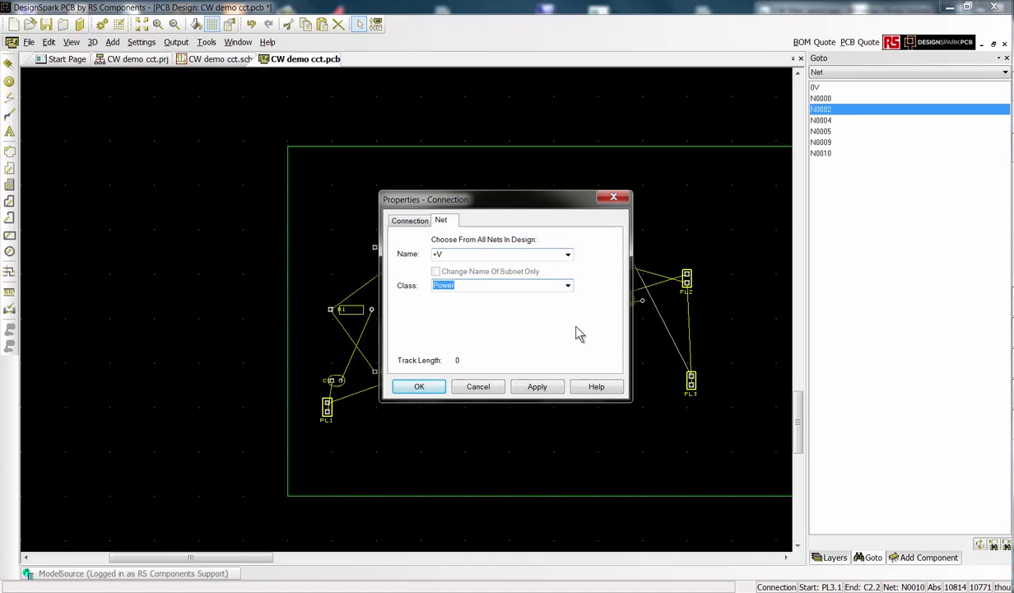
left_click(537, 387)
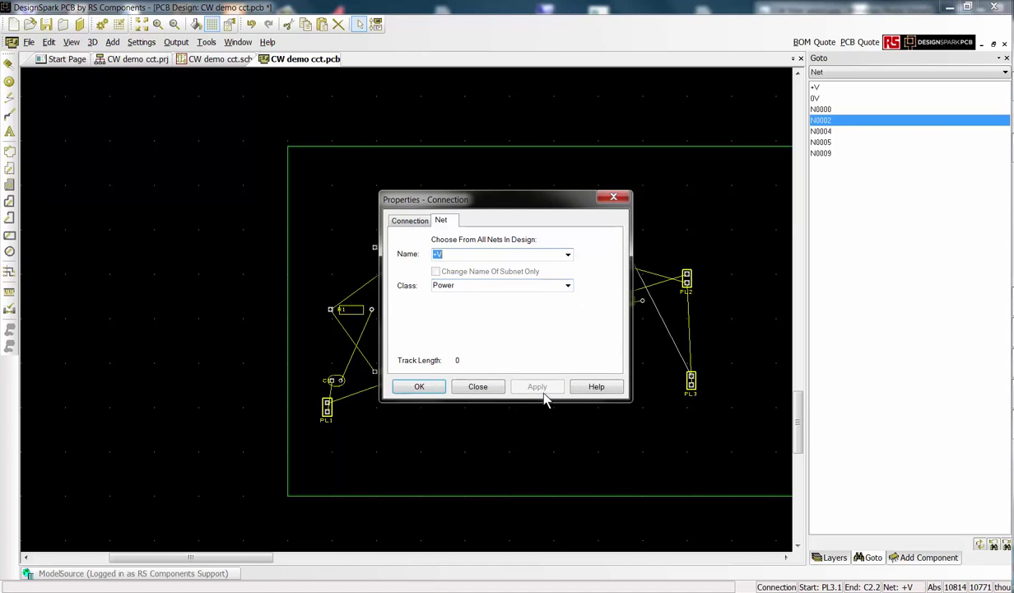
left_click(419, 387)
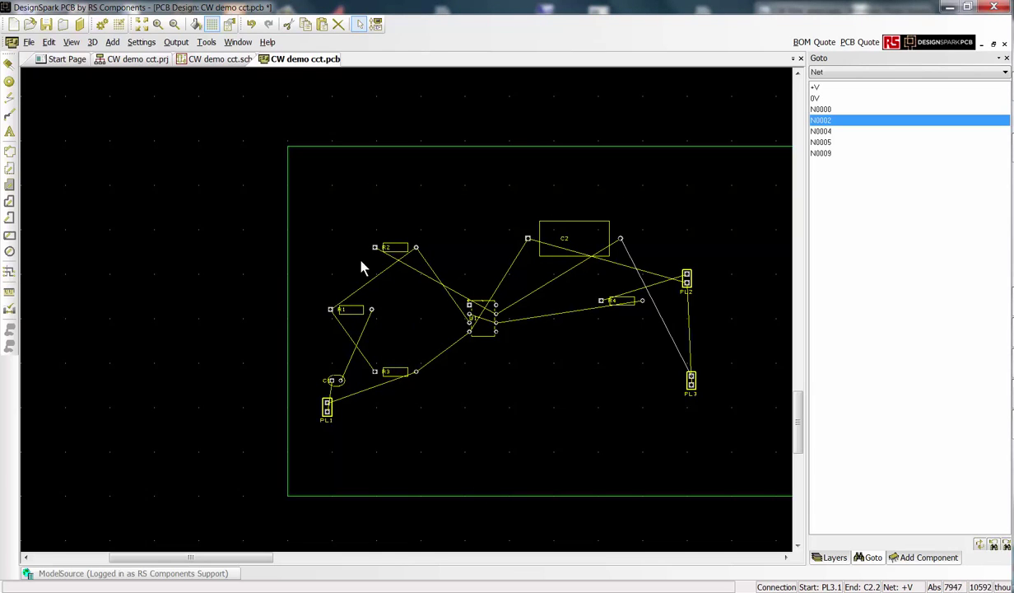
Rotate C1 and PL1, stacking C1 vertically directly above PL1.
left_click(339, 390)
key("r")
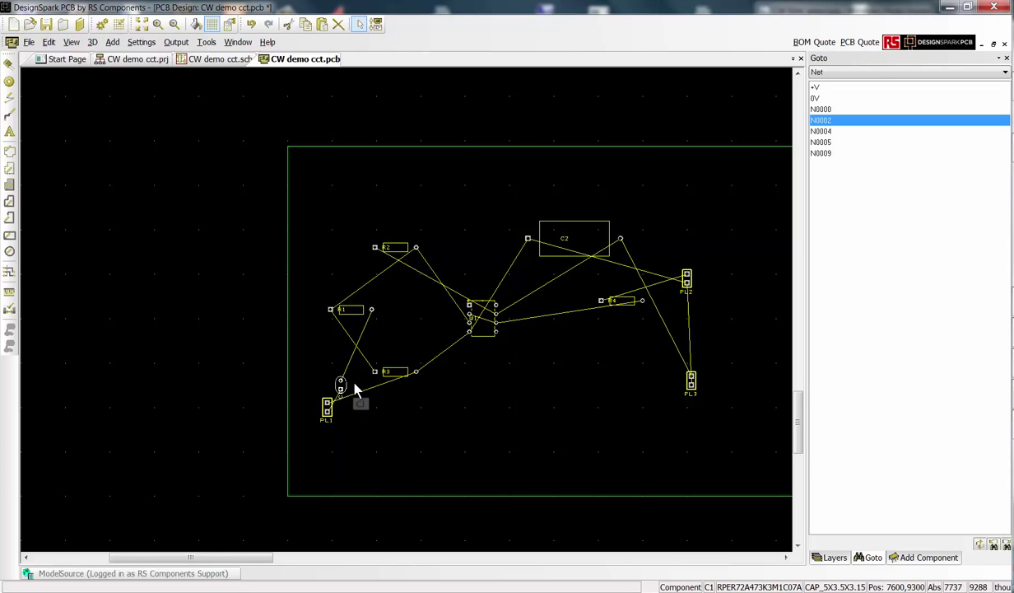
left_click_drag(350, 390, 332, 367)
left_click(371, 407)
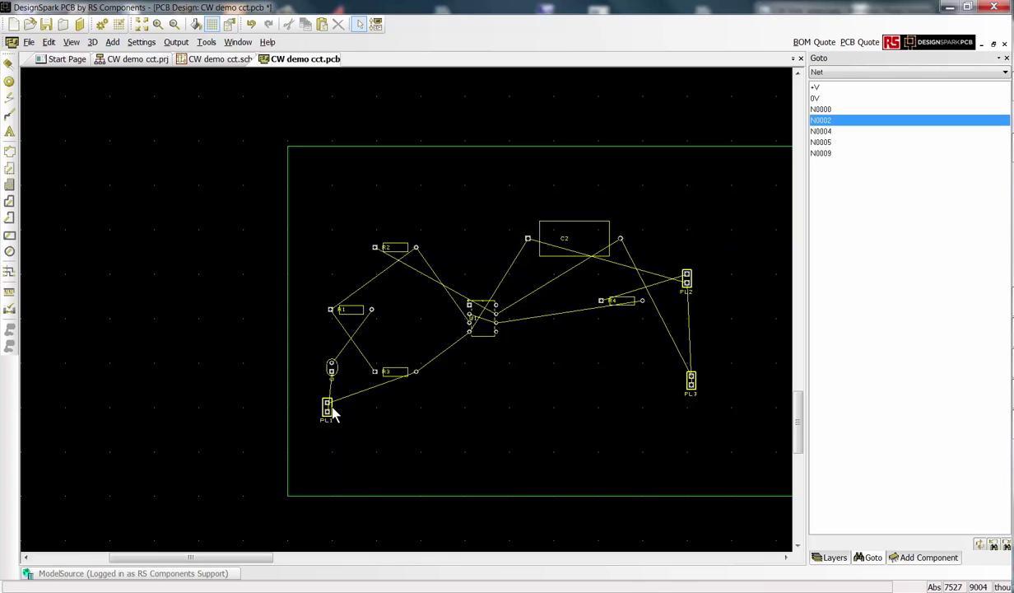
left_click(335, 420)
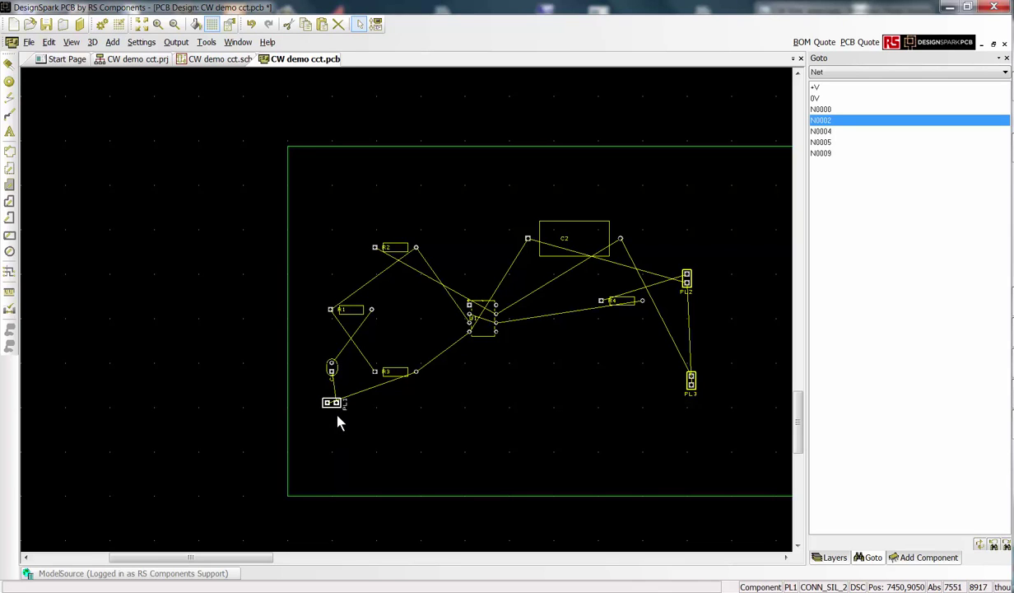
key("r")
key("r")
mouse_move(333, 399)
left_mouse_down()
mouse_move(340, 412)
mouse_move(336, 403)
left_mouse_up()
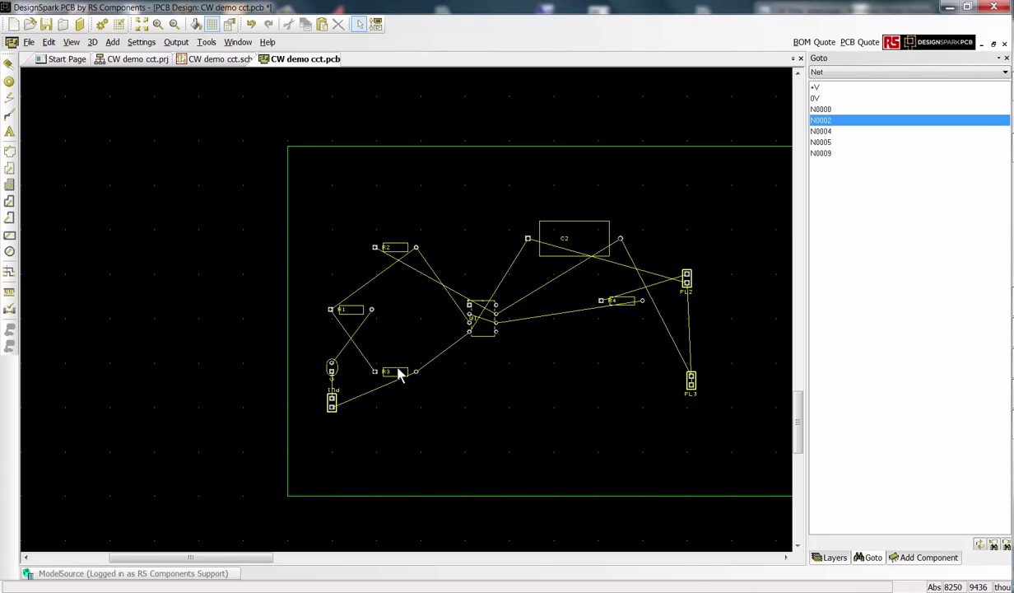
Turn R3 vertical, place R4 beside C2, shift PL2 and PL3 left, and move R2 near the op-amp.
left_click(399, 374)
left_click_drag(398, 374, 395, 384)
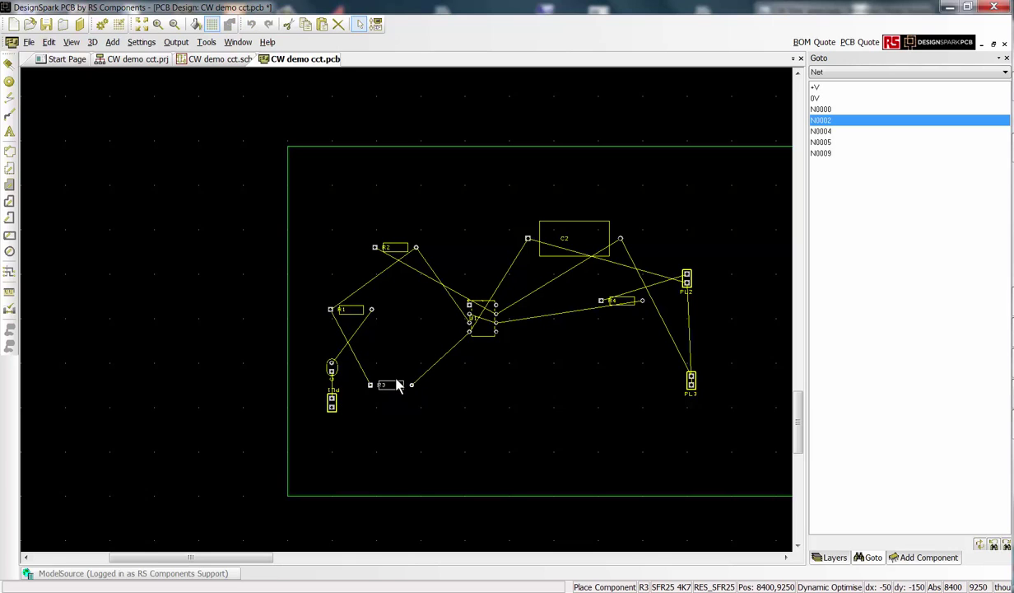
key("r")
key("r")
key("r")
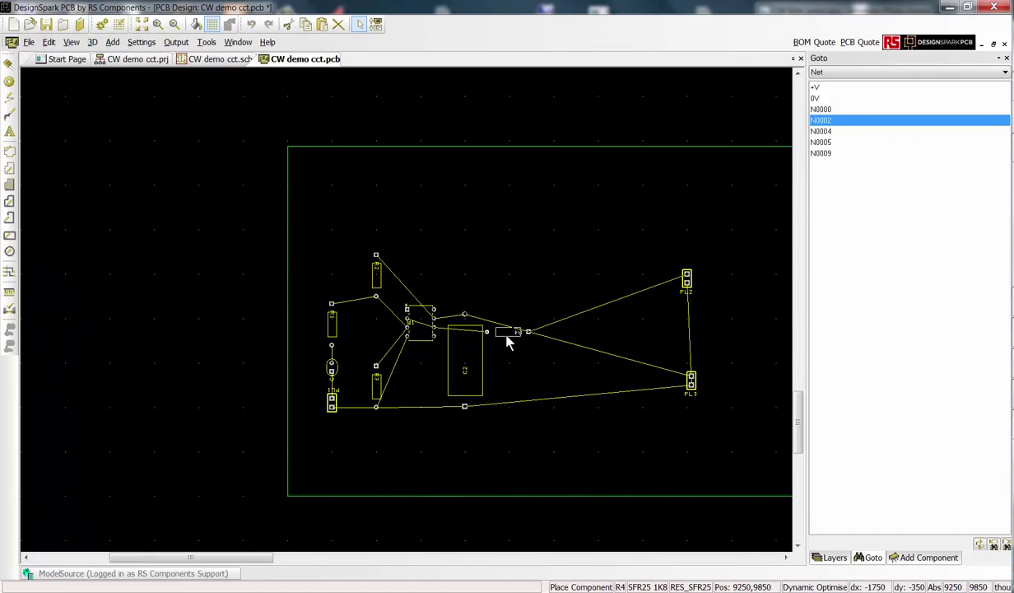
left_click(520, 337)
left_click_drag(649, 231, 715, 421)
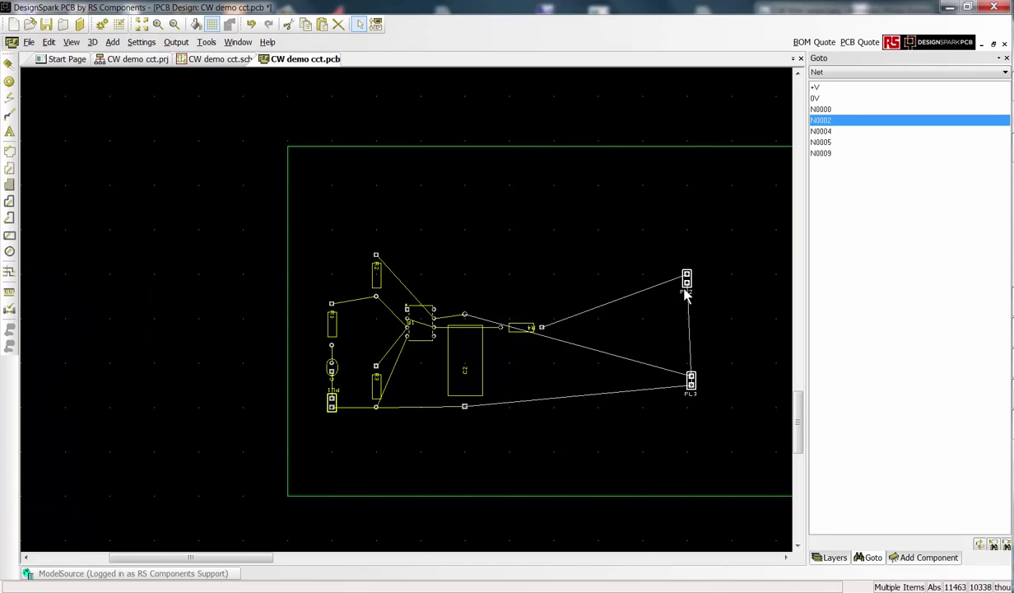
left_click_drag(687, 298, 565, 316)
left_click(610, 404)
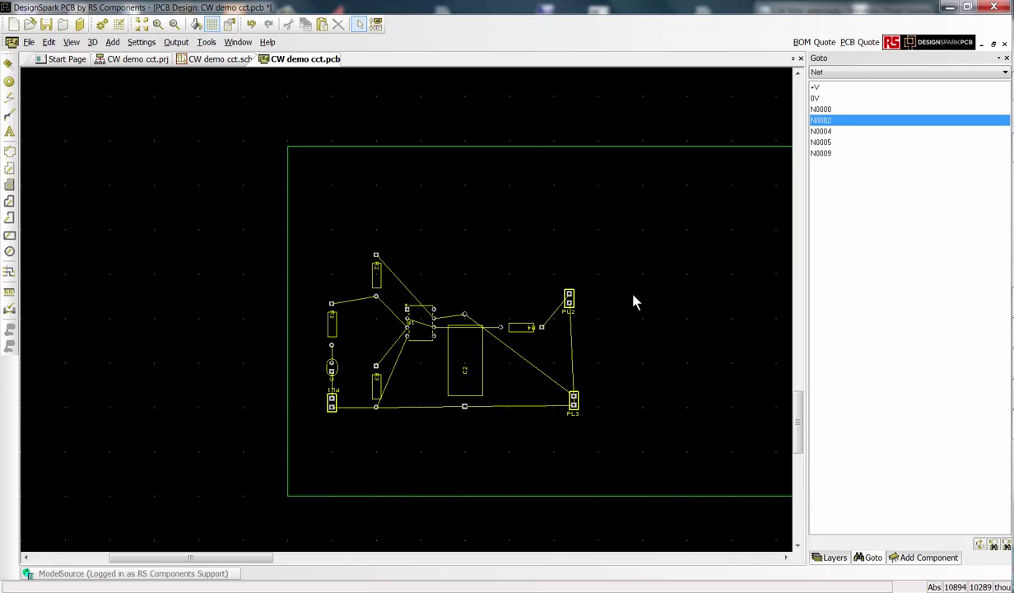
left_click_drag(380, 280, 362, 294)
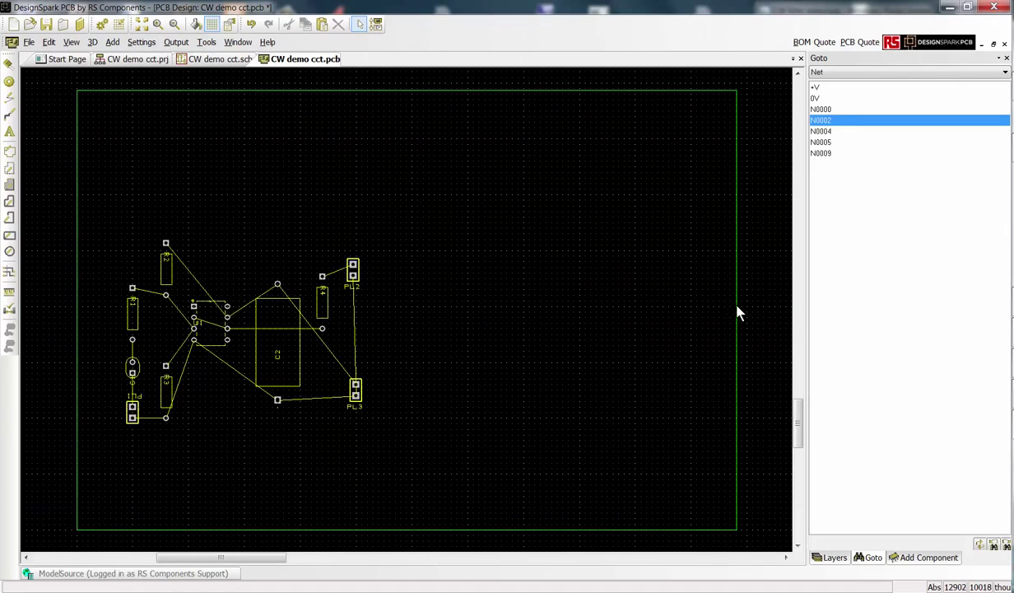
Pull the board's right, top and bottom edges inward to about 2950 × 2650 thou.
left_click_drag(738, 312, 409, 353)
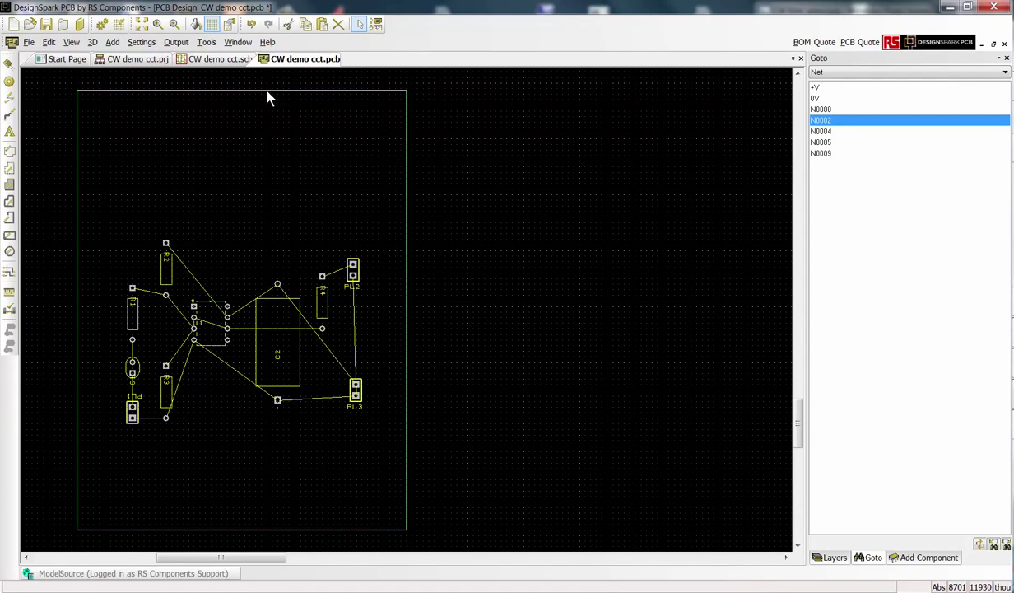
left_click_drag(263, 90, 274, 193)
left_click_drag(252, 530, 272, 486)
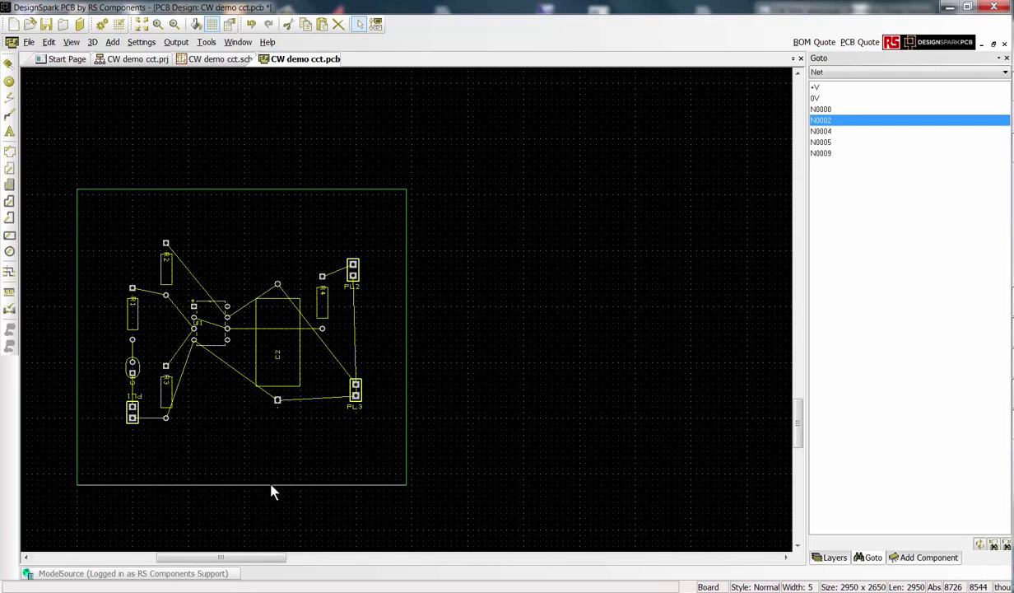
Place a pad at the top-left corner with width 300, hole size 250 and a new Hole style.
left_click(363, 452)
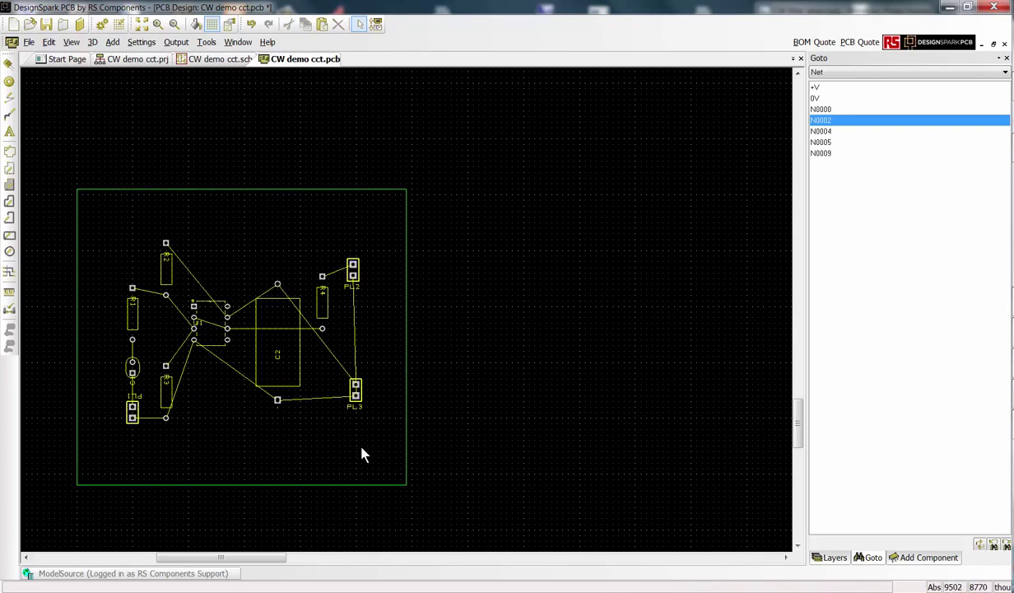
left_click(9, 82)
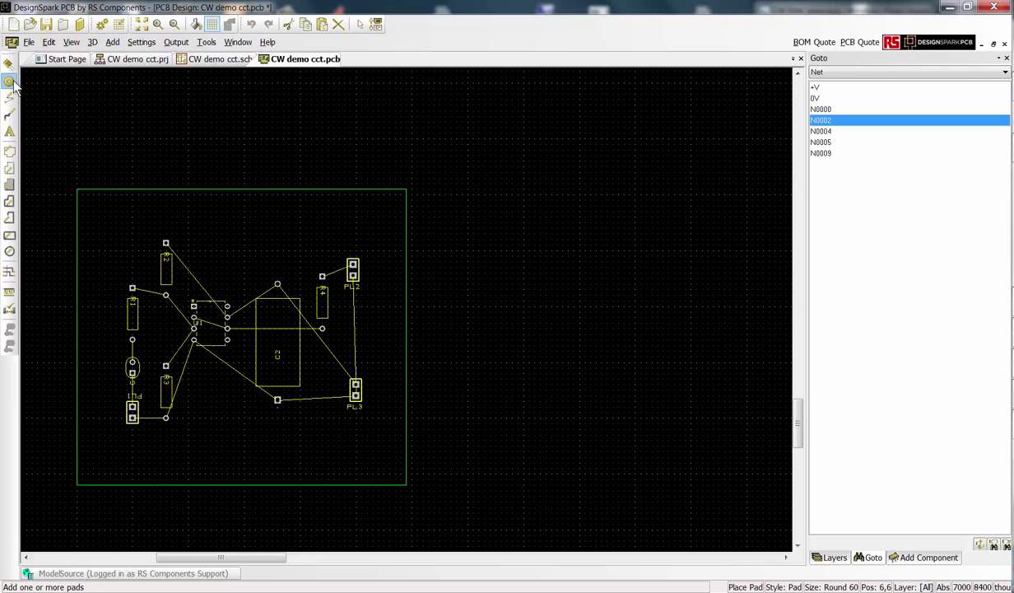
left_click(116, 226)
right_click(117, 225)
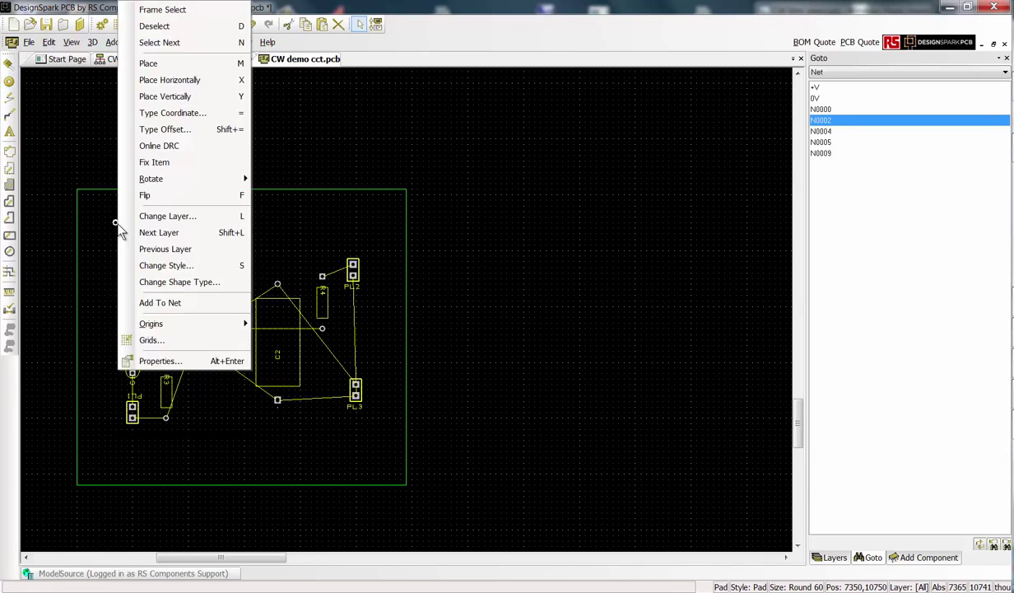
left_click(196, 362)
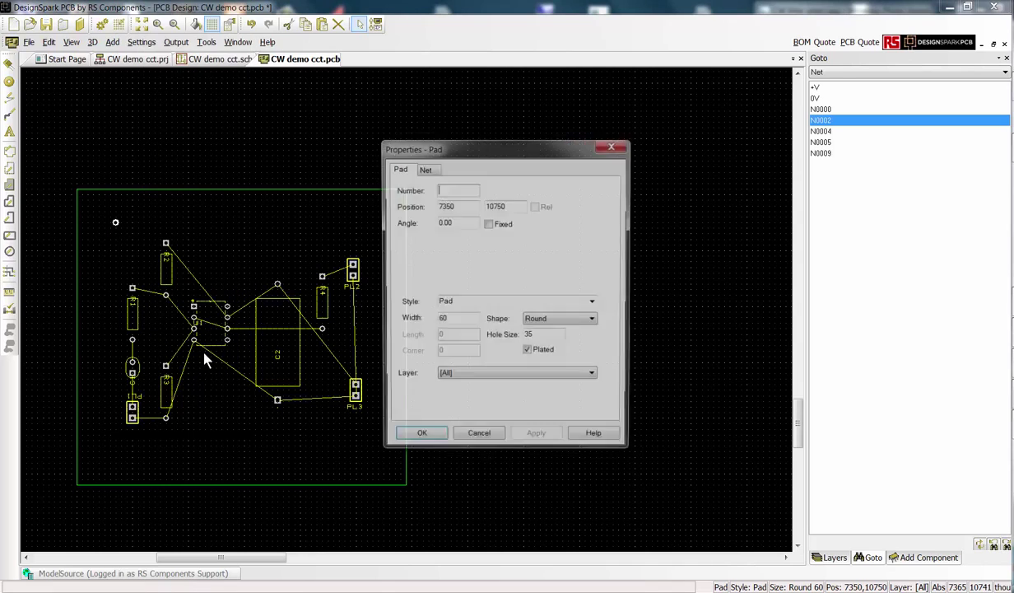
double_click(458, 321)
type("300")
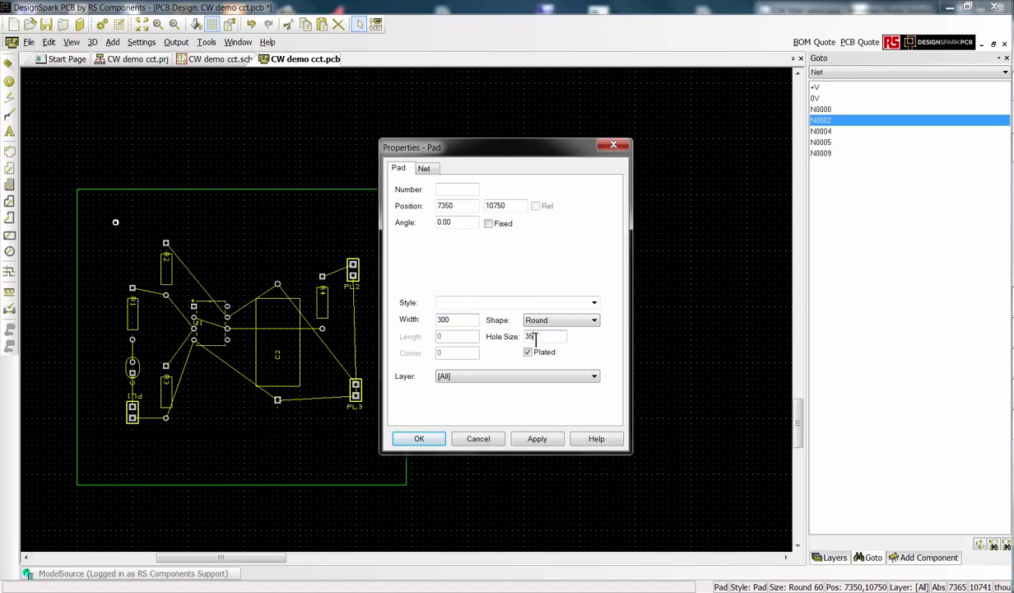
type("250")
left_click(464, 301)
type("Hole")
left_click(548, 438)
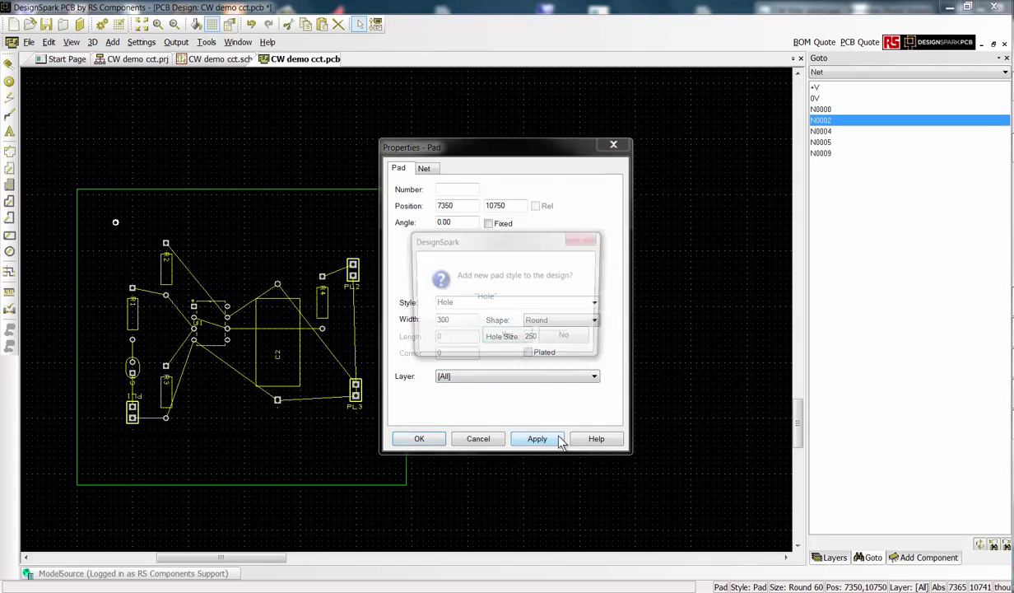
left_click(507, 339)
left_click(419, 438)
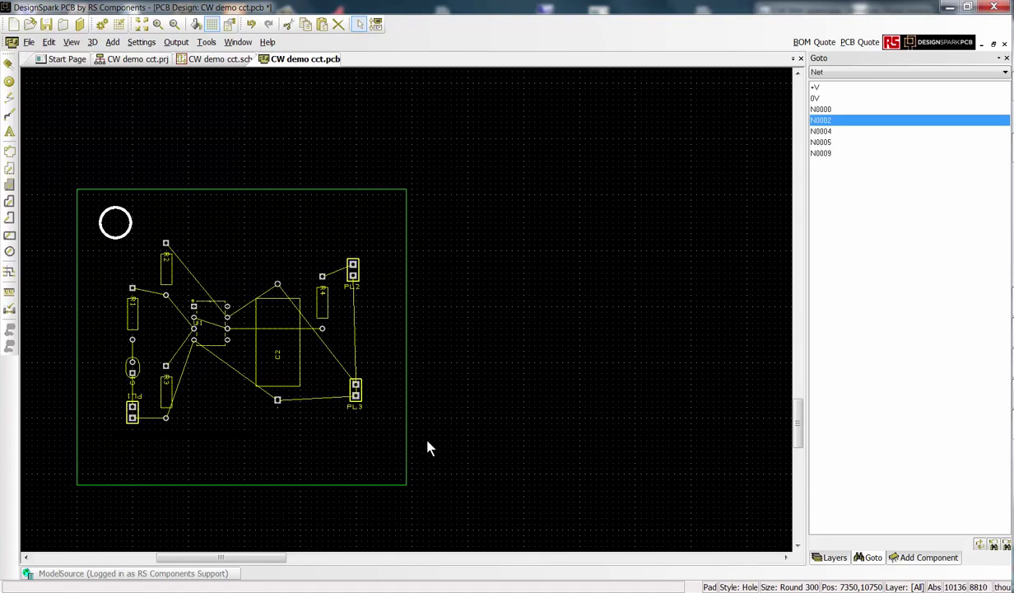
Place three more holes at the top-right, bottom-left and bottom-right corners.
left_click(9, 82)
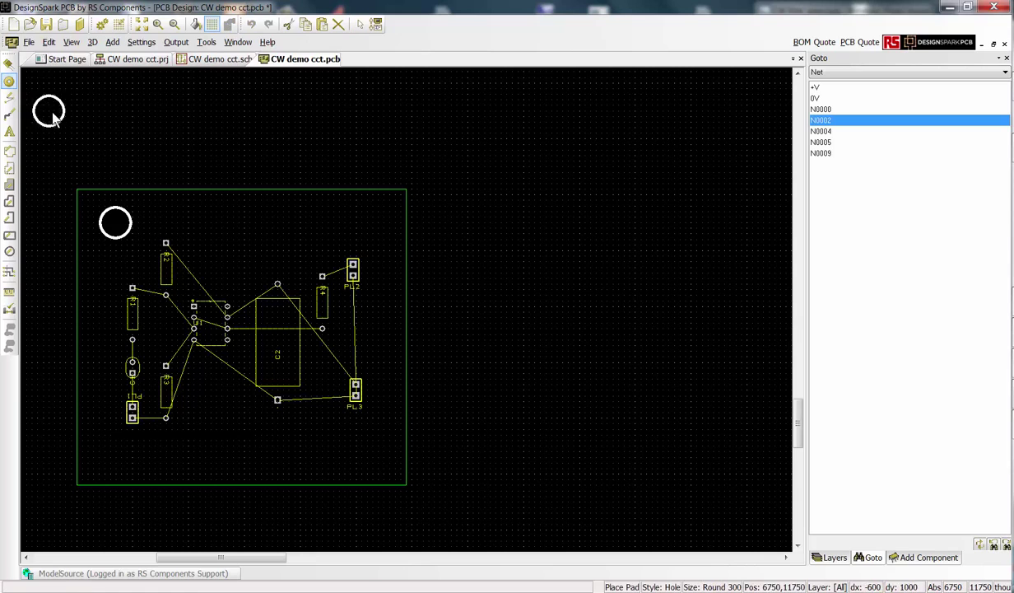
left_click(355, 222)
left_click(110, 451)
left_click(357, 463)
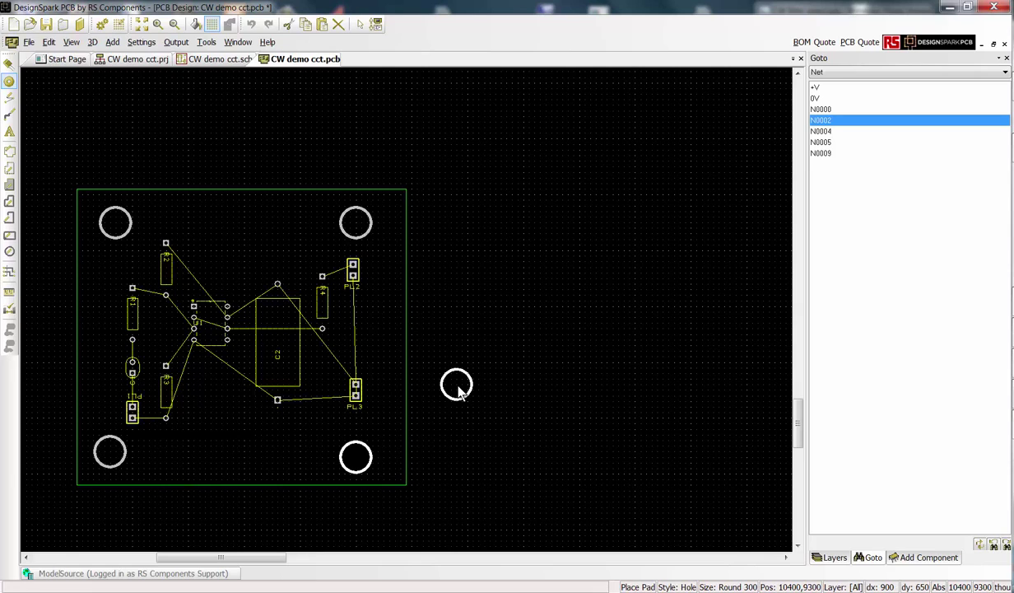
key("Escape")
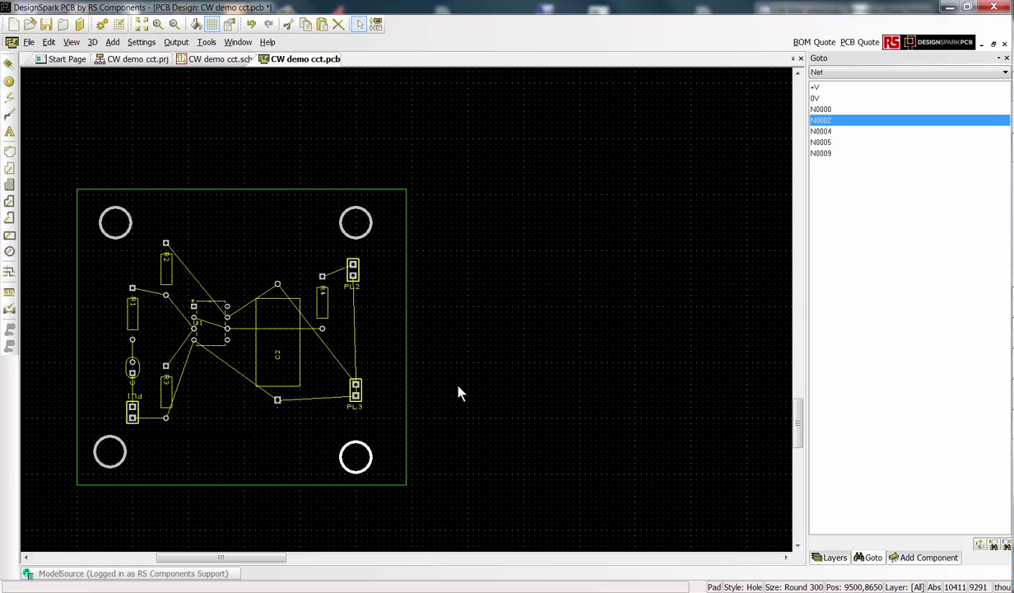
Set the relative origin at the top-left hole and move the top-right hole to 2200, 0.
right_click(125, 238)
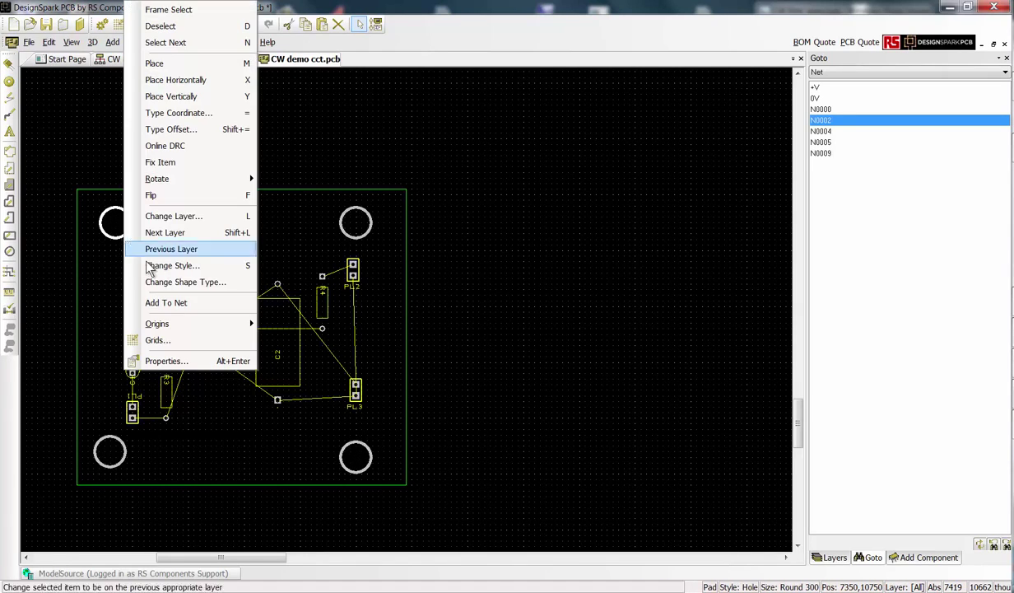
mouse_move(176, 330)
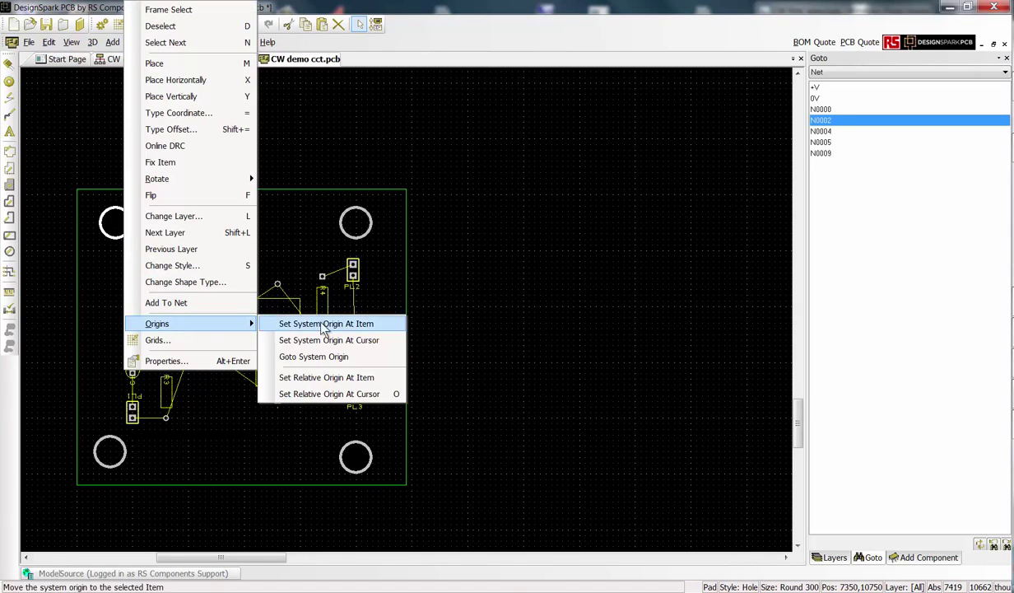
left_click(344, 377)
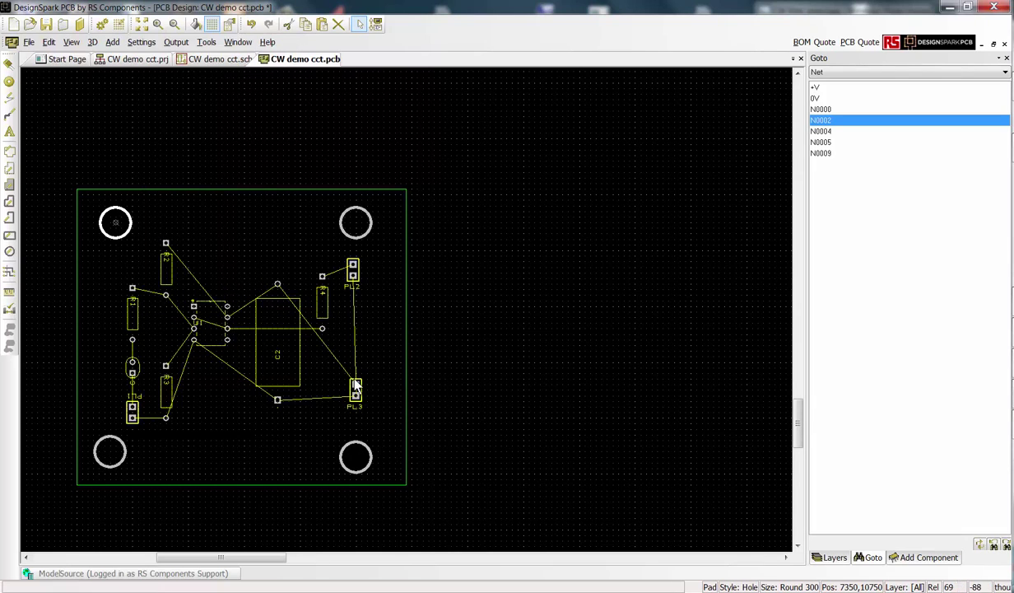
left_click(363, 244)
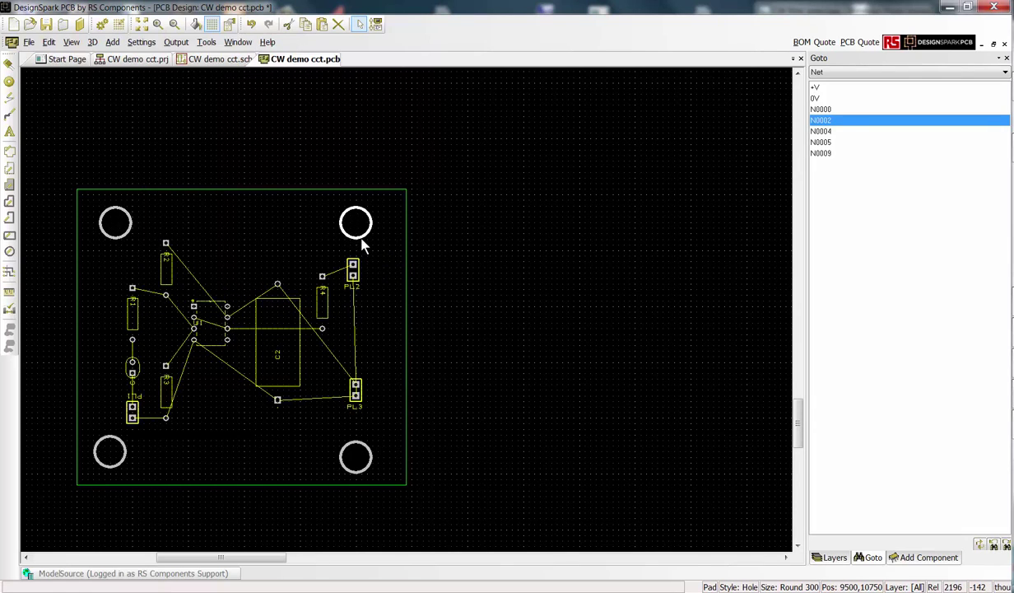
key("F3")
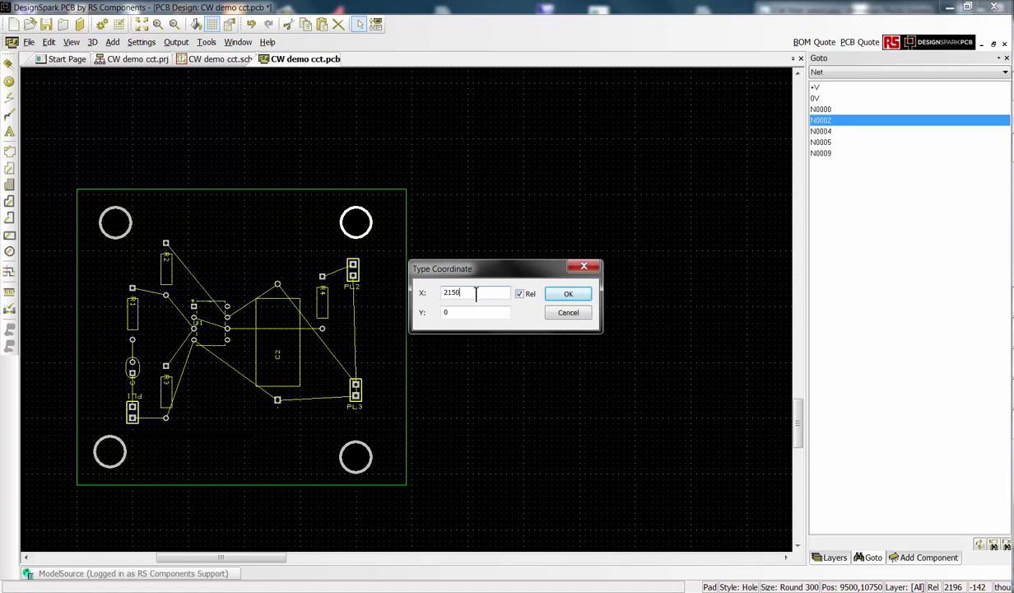
left_click_drag(471, 293, 444, 294)
left_click(567, 295)
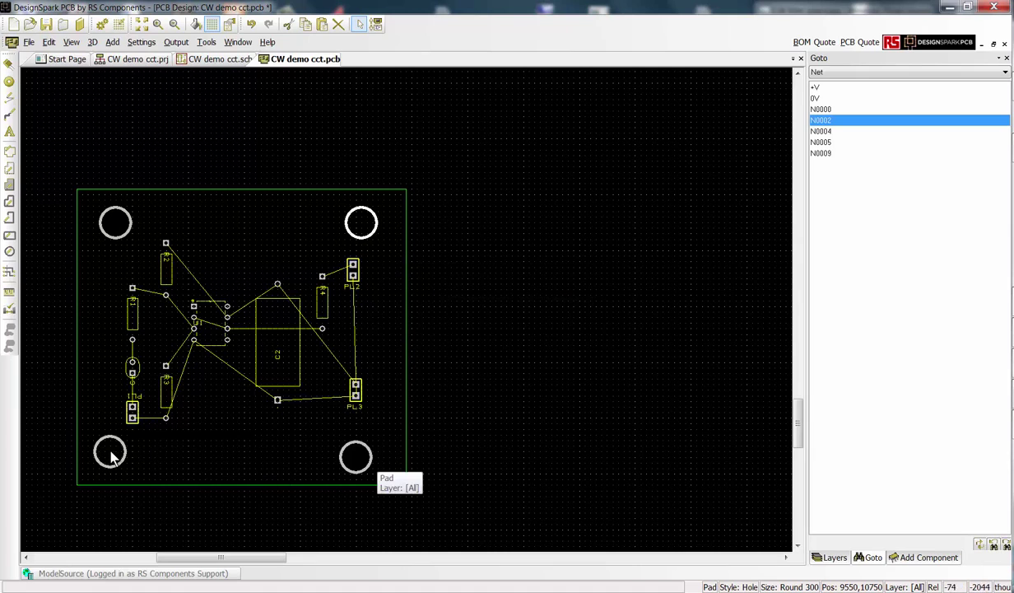
Move the lower holes to 0, -2300 and 2200, -2300 relative to the top-left hole.
key("F3")
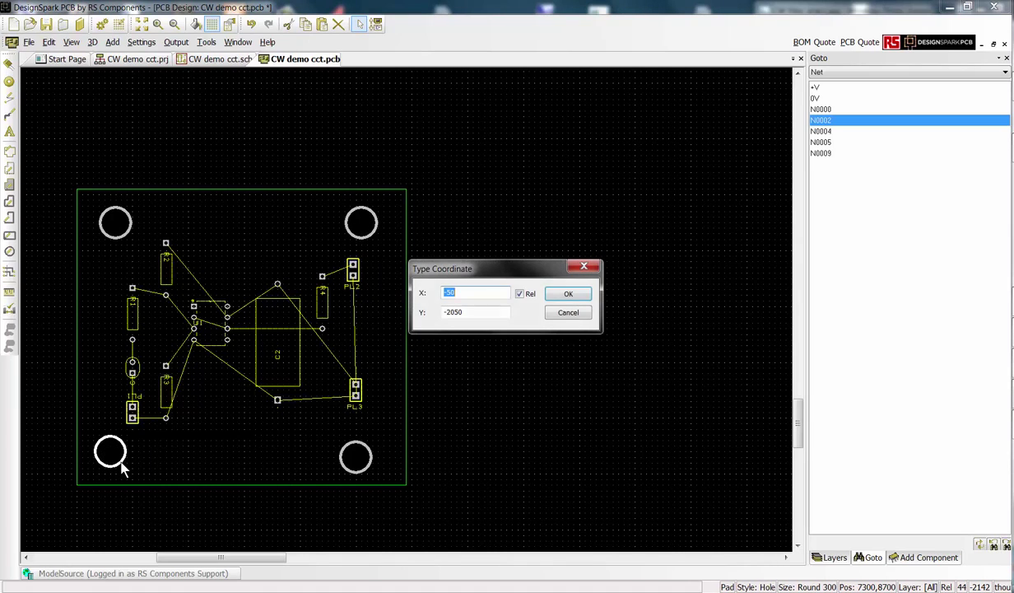
type("0")
double_click(453, 312)
type("-2300")
left_click(568, 294)
key("F3")
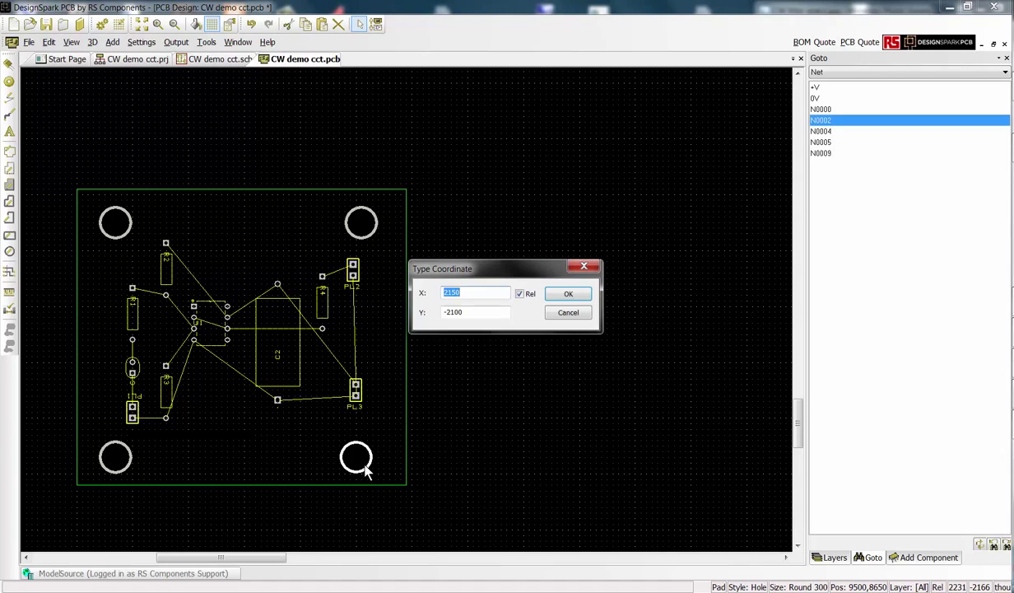
left_click(450, 294)
double_click(450, 294)
type("2200")
key("Return")
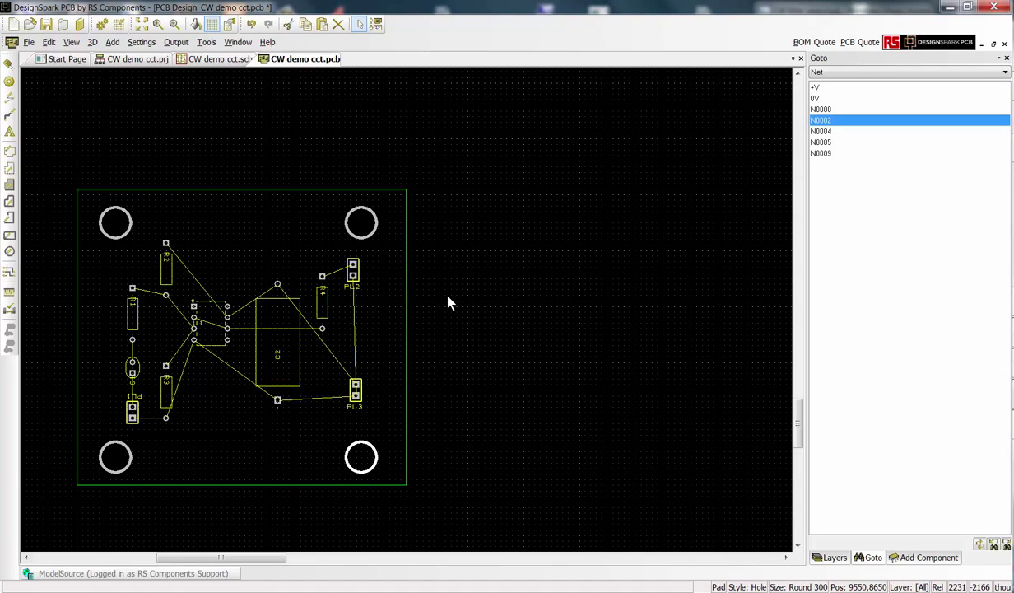
left_click(207, 44)
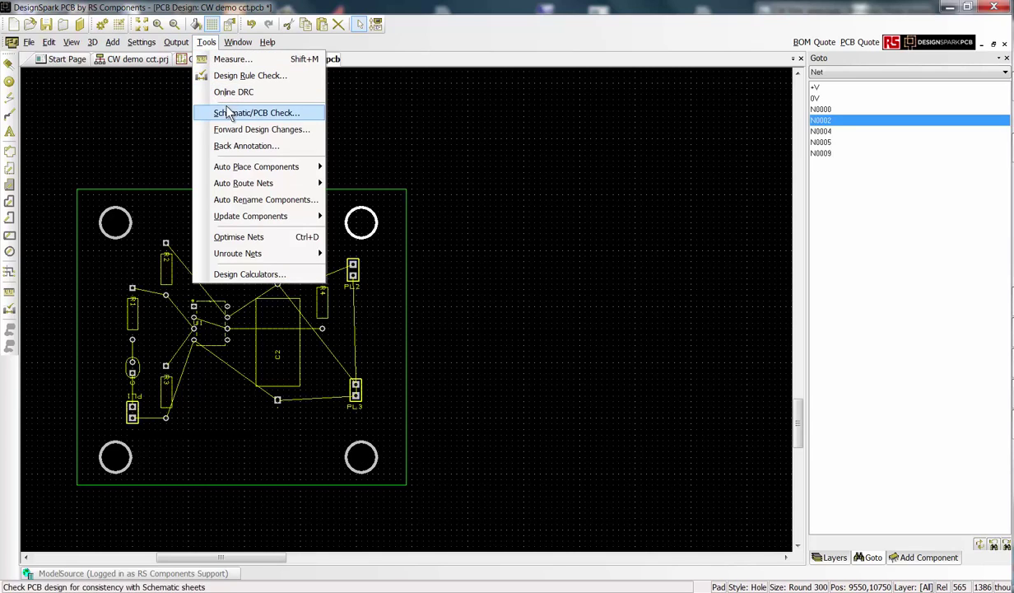
mouse_move(234, 183)
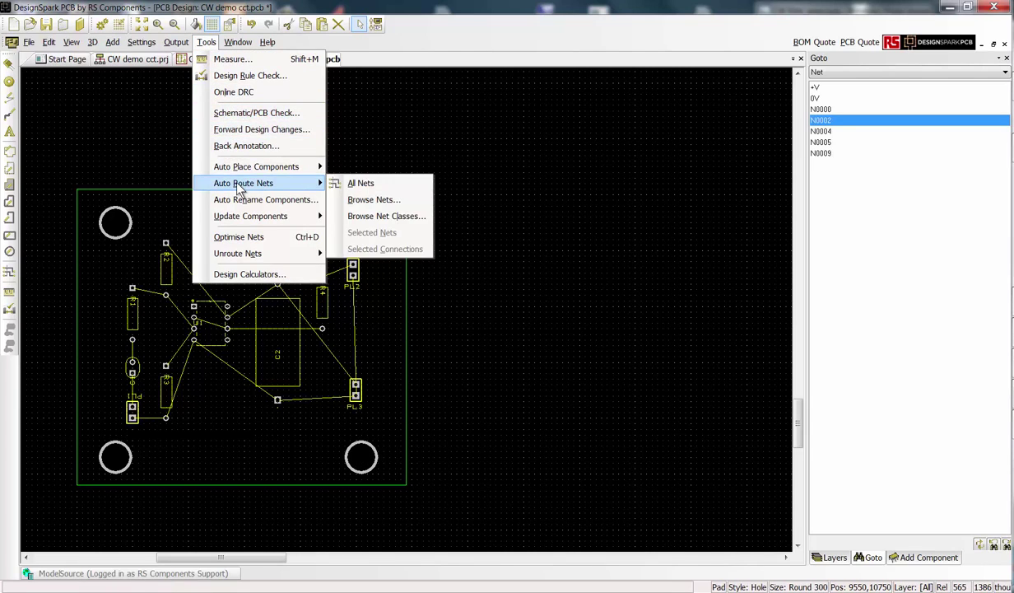
left_click(389, 190)
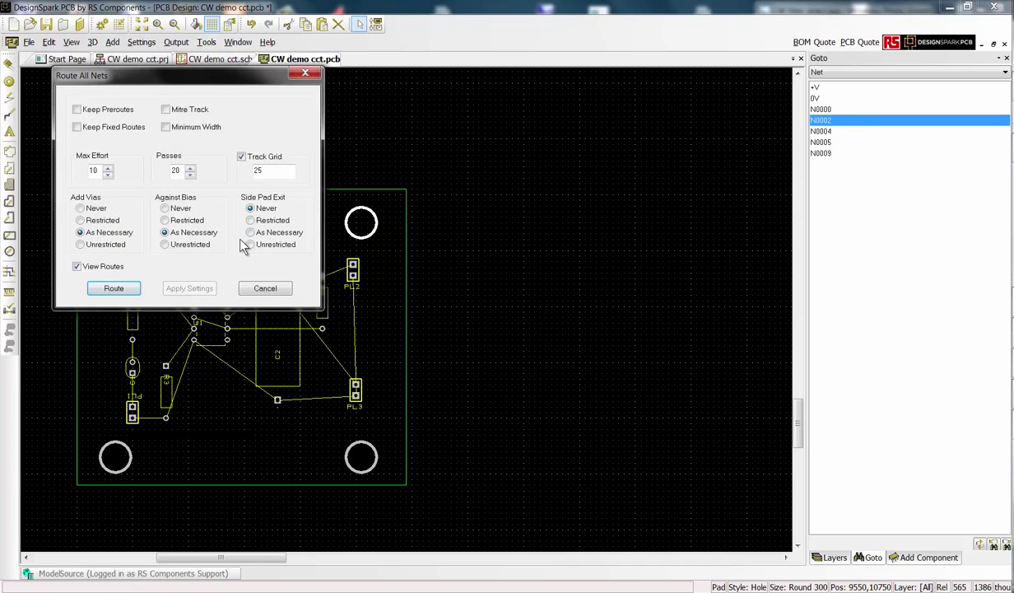
left_click(115, 289)
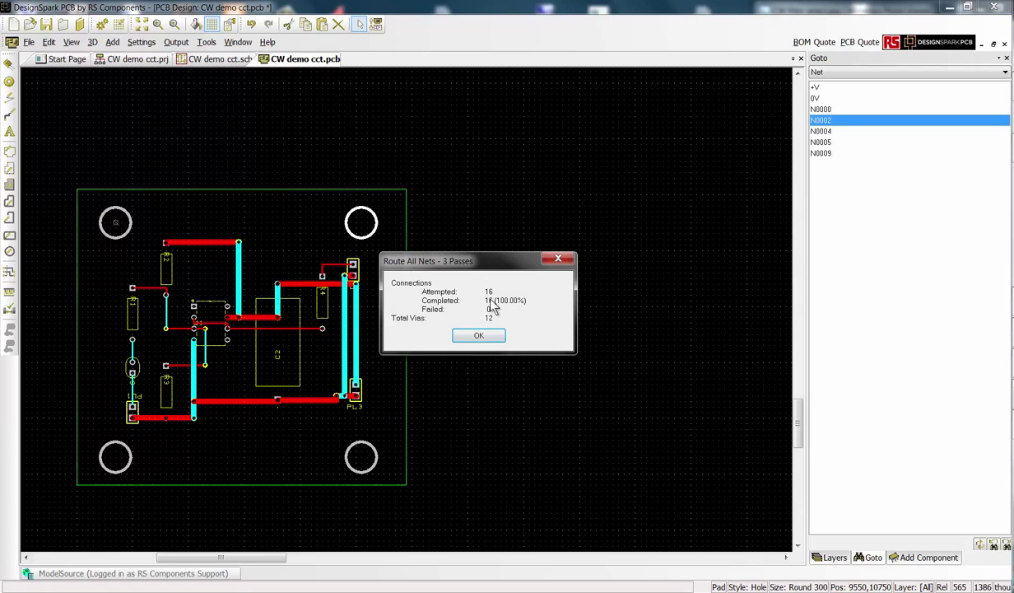
left_click(479, 335)
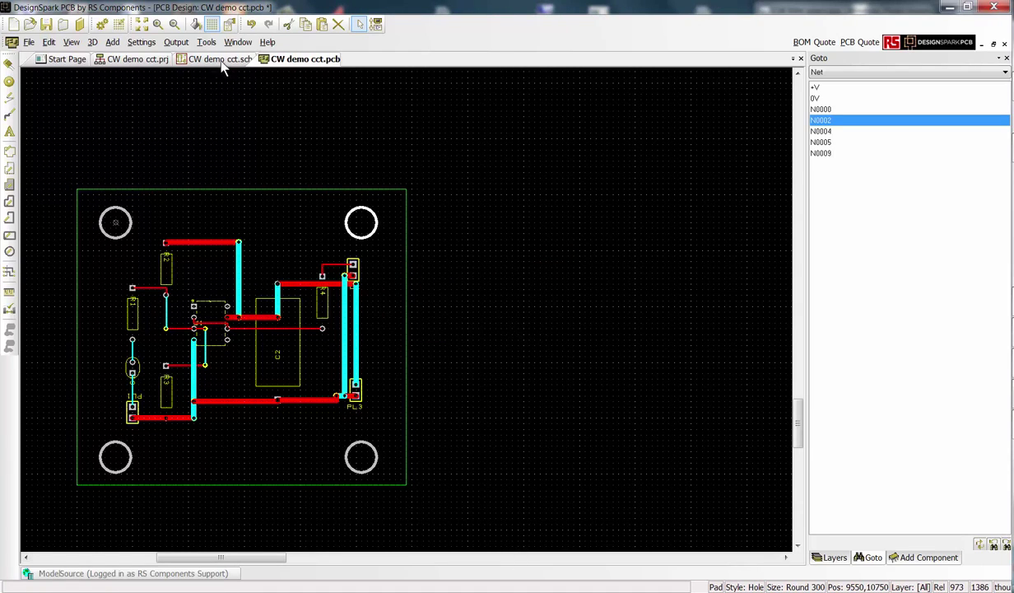
left_click(199, 44)
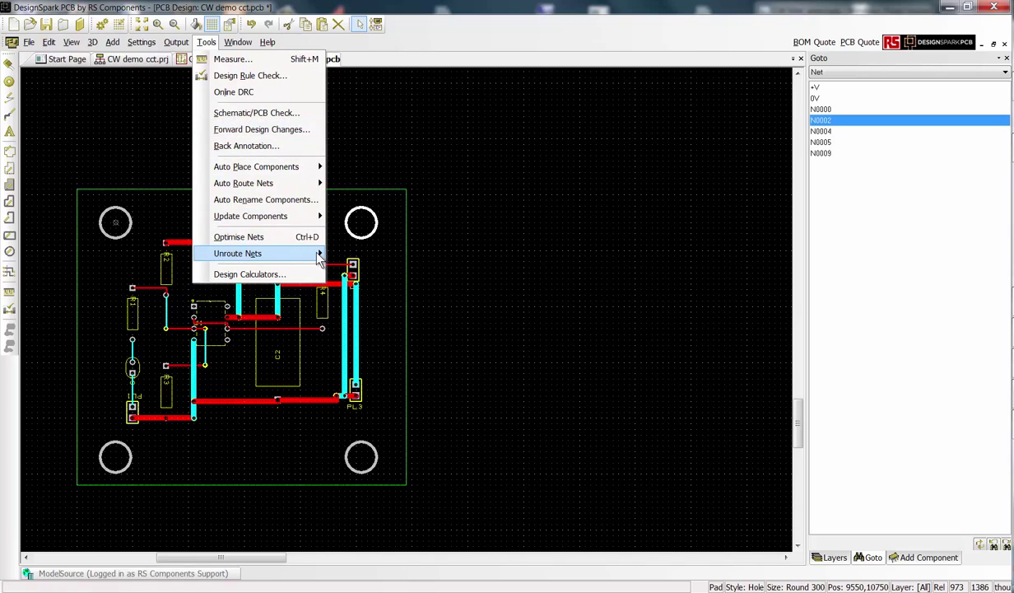
left_click(341, 255)
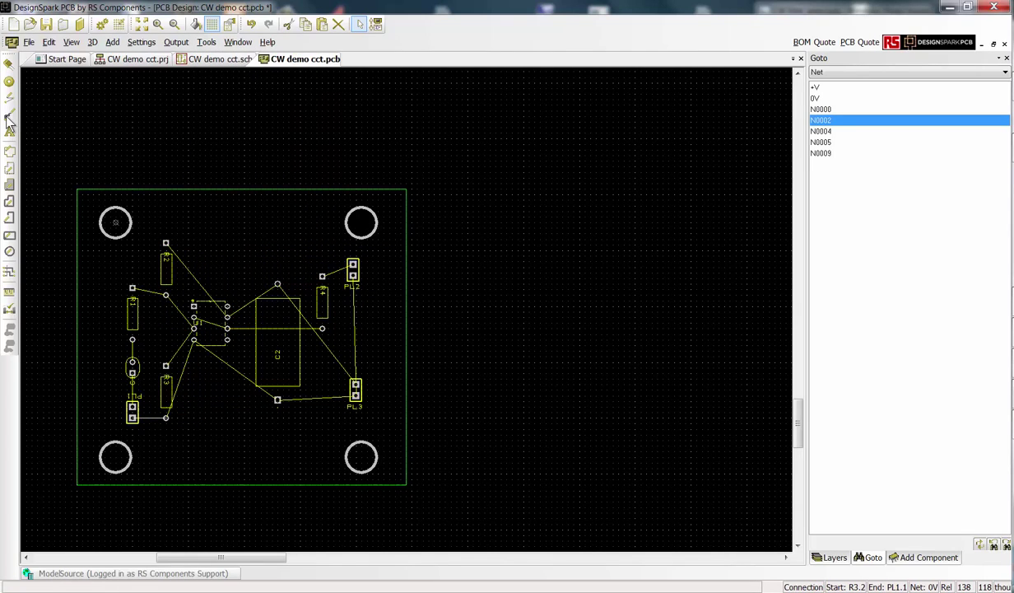
left_click(9, 116)
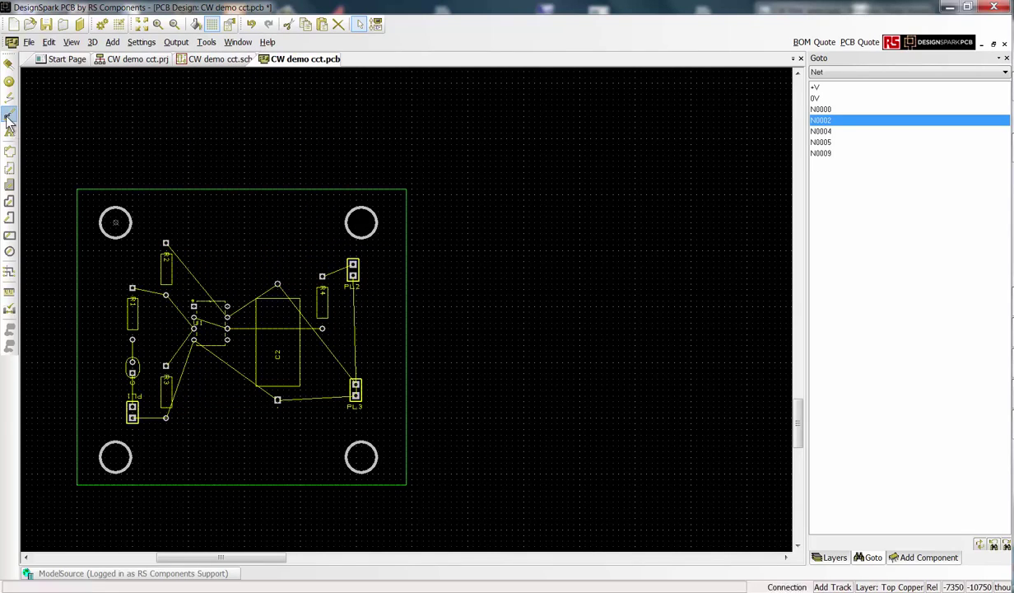
Draw the 0V track from PL1's pad to the junction, put it on Bottom Copper, and start a track at R3.2.
left_click(145, 418)
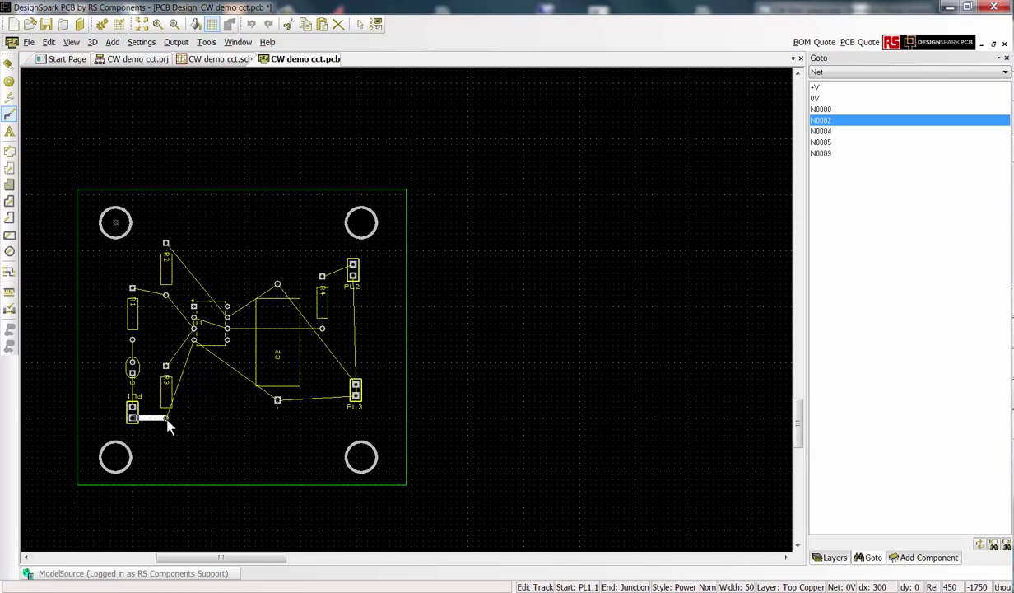
left_click(167, 421)
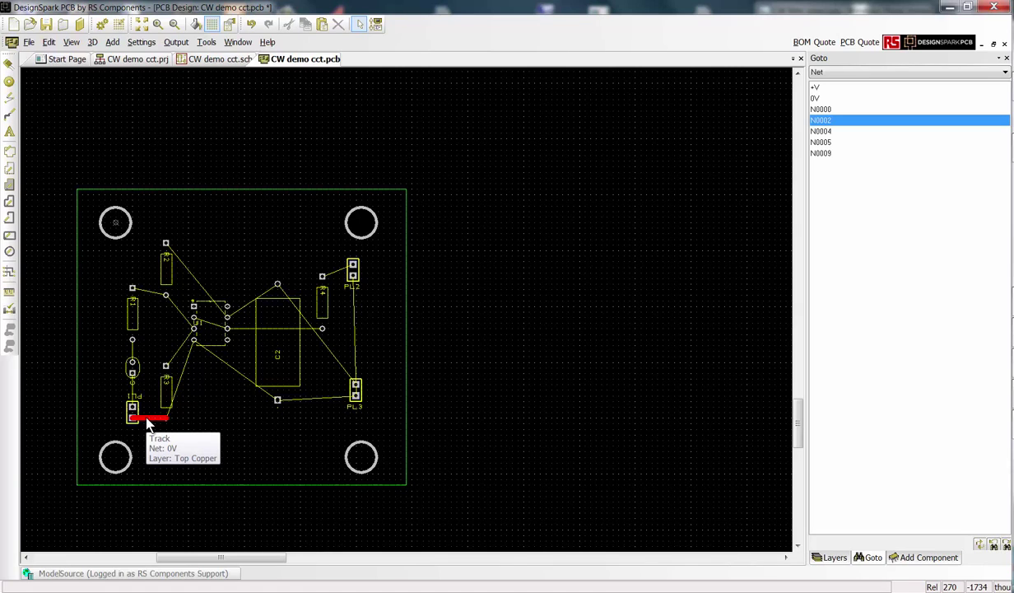
left_click(148, 421)
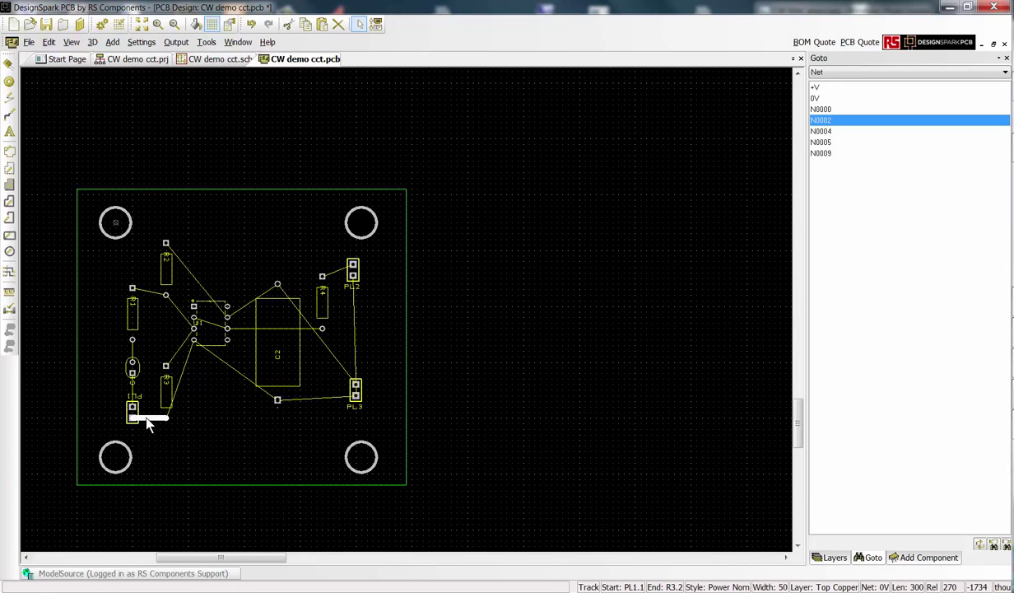
key("l")
left_click(600, 284)
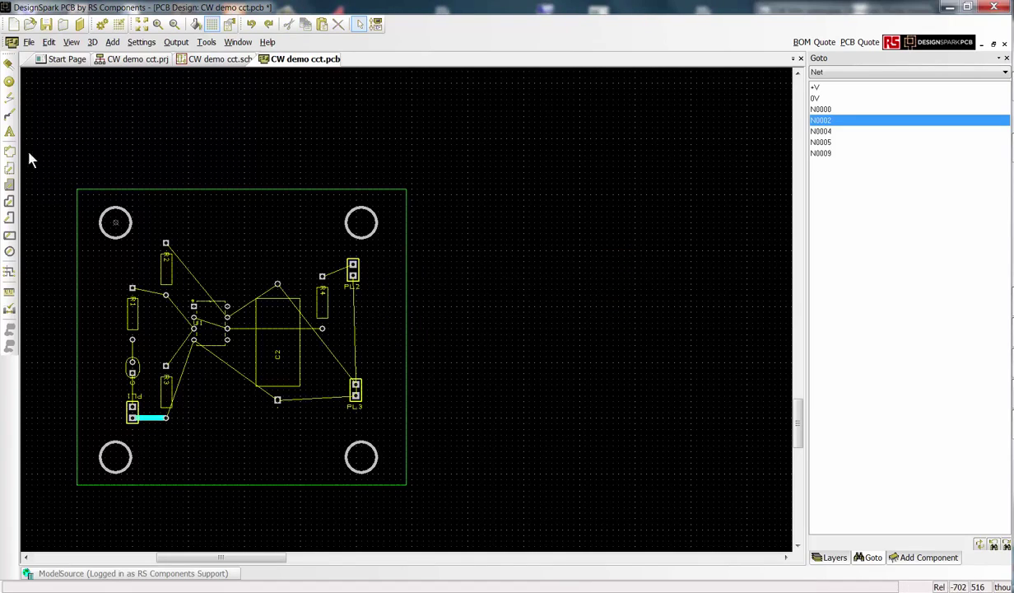
left_click(9, 116)
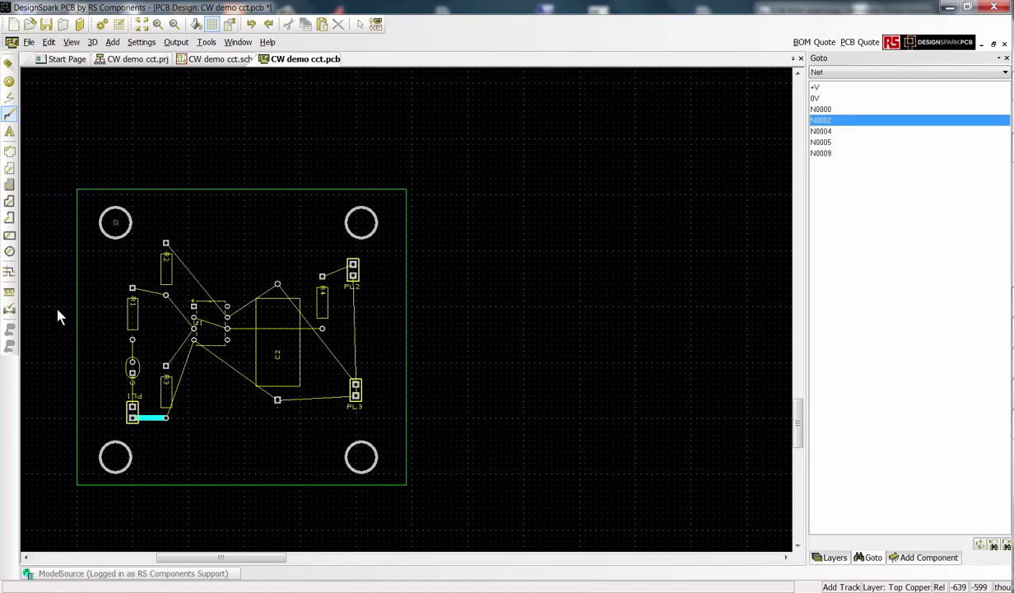
left_click(171, 407)
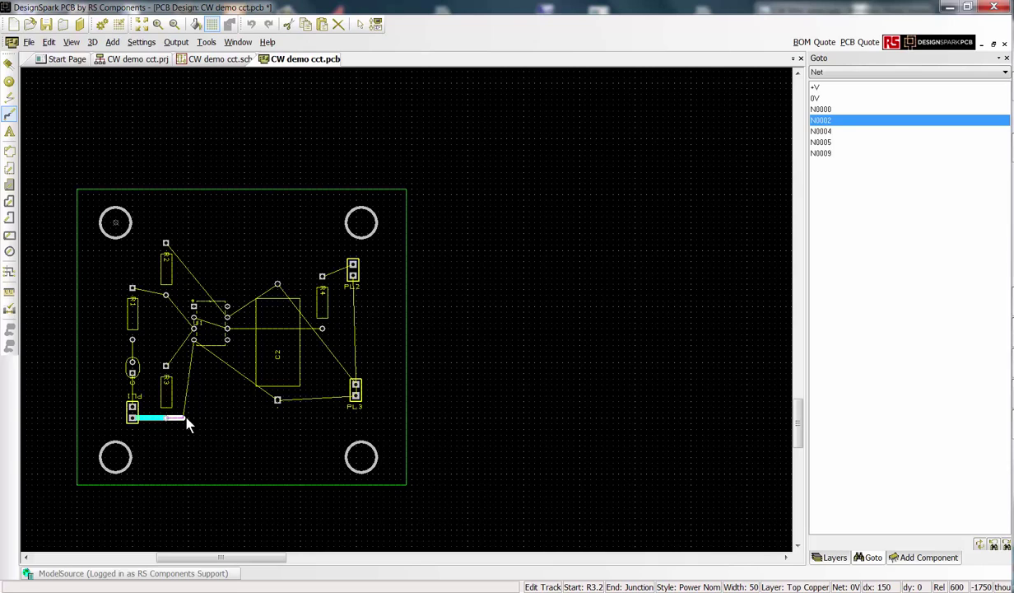
Put the R3.2 track on Bottom Copper, run it up, then route on to C2 and PL3's lower pad.
right_click(185, 419)
left_click(230, 165)
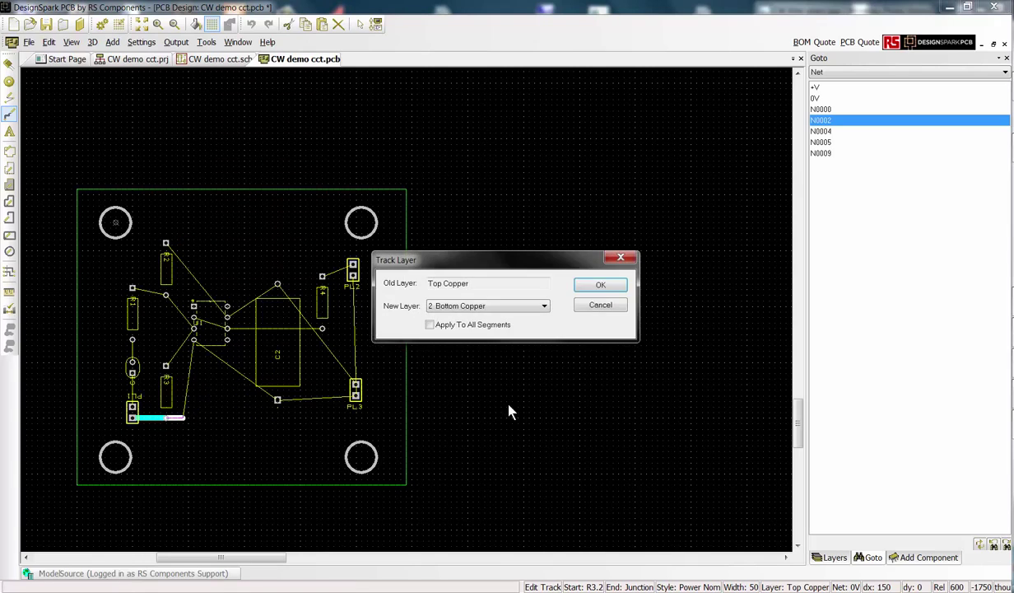
left_click(591, 288)
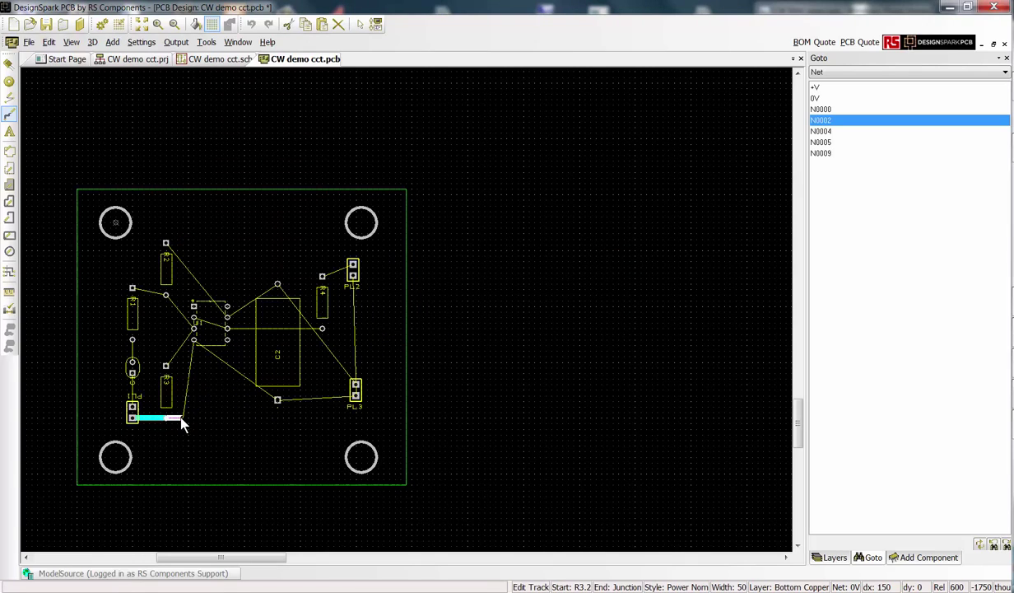
left_click(190, 340)
left_click(271, 419)
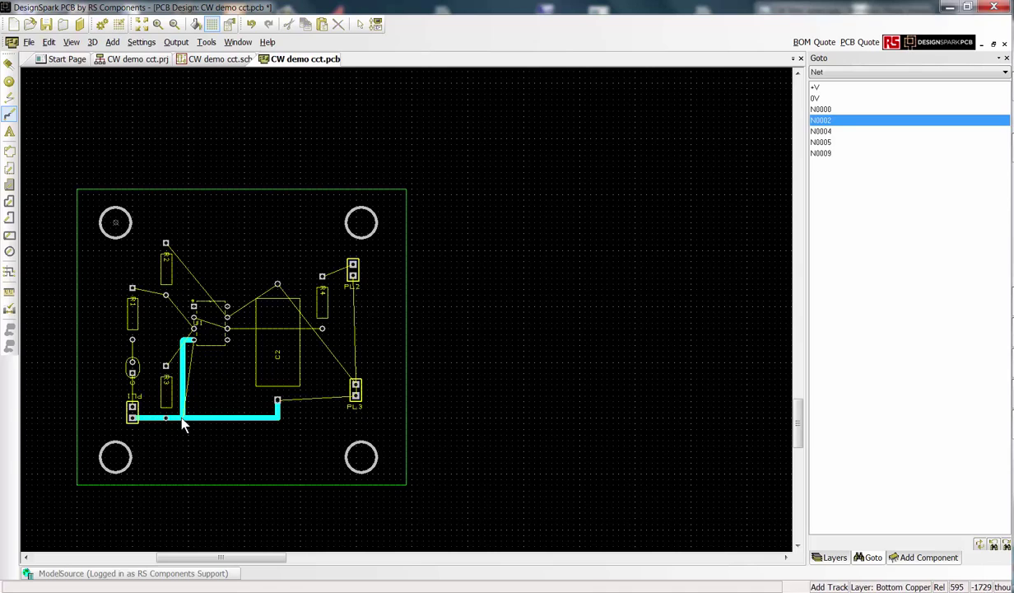
left_click(278, 418)
left_click(355, 394)
Route tracks from PL3 to PL2's lower pad, from PL2 to R4, and from PL3 to C2.
left_click(356, 395)
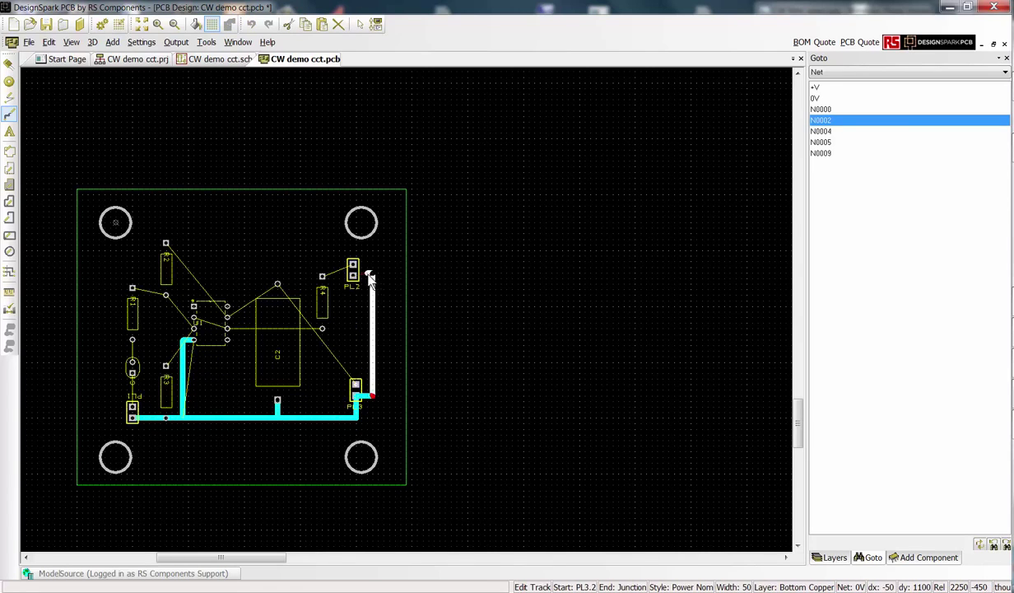
scroll(378, 300, "up", 2)
left_click(391, 294)
left_click(391, 292)
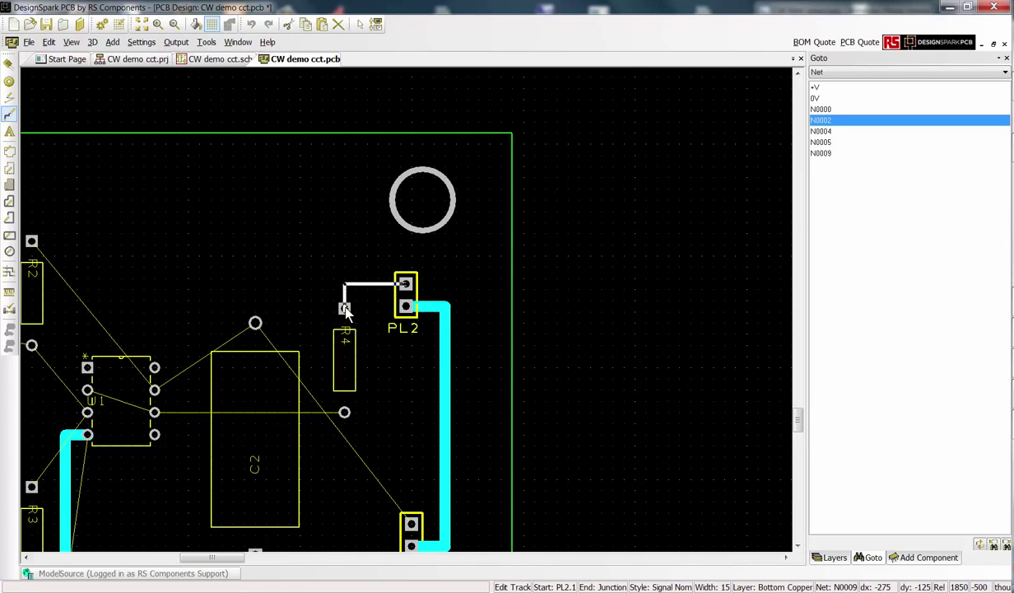
left_click(344, 308)
left_click(412, 524)
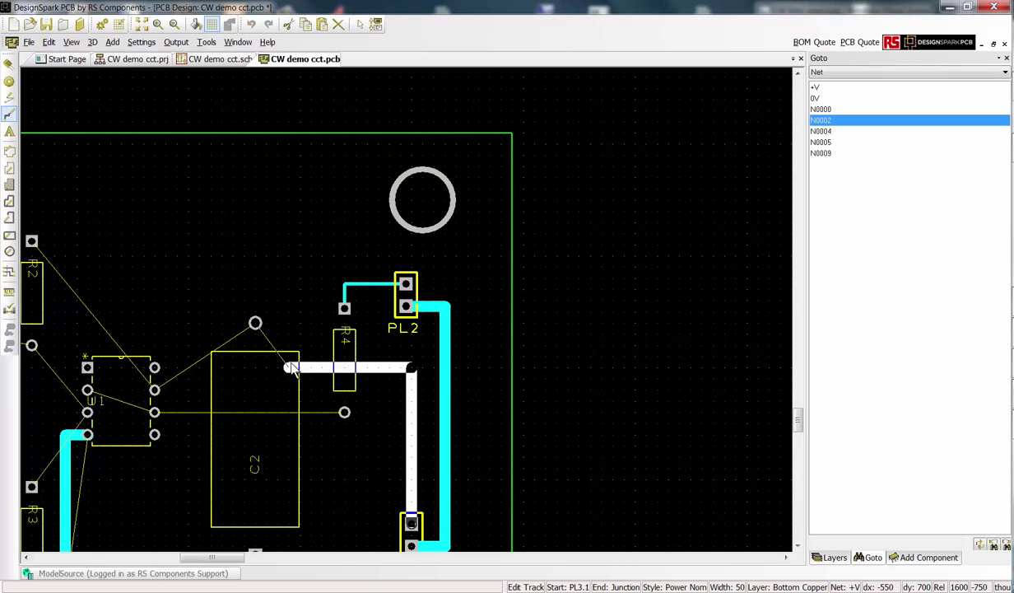
left_click(255, 325)
left_click(247, 333)
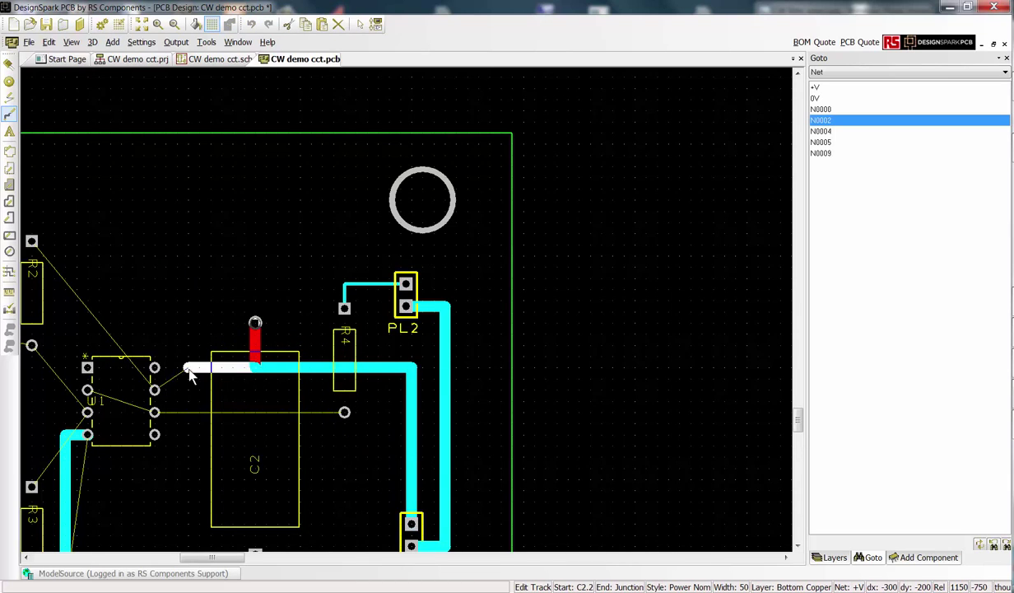
Route C2 to U1's pin, join U1.7 onto it and across to R2, and connect U1 pin 2.
left_click(156, 389)
left_click(155, 389)
left_click(188, 369)
left_click(187, 367)
left_click(184, 243)
left_click(32, 241)
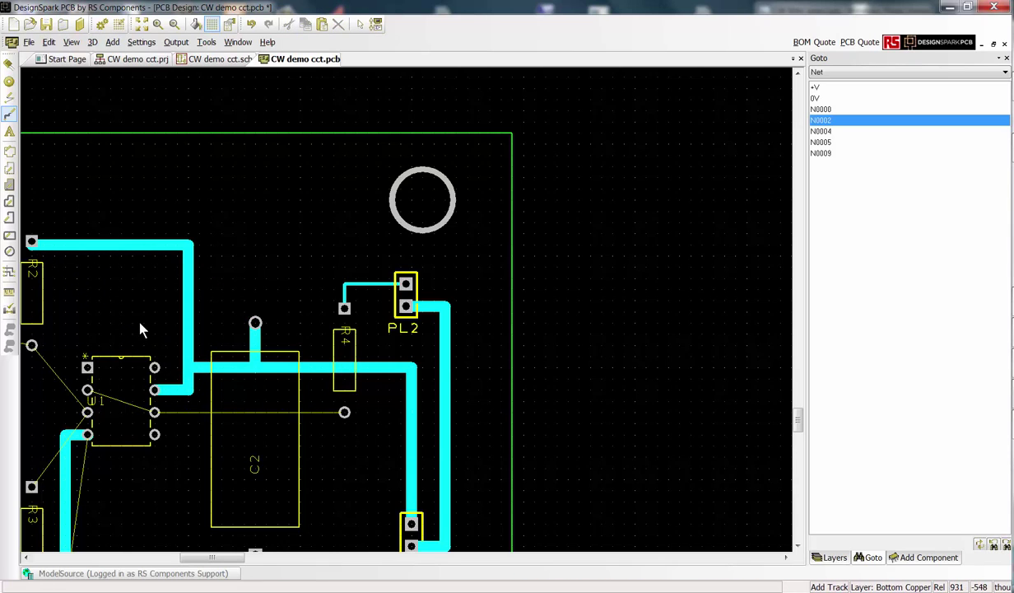
left_click(88, 390)
left_click(110, 389)
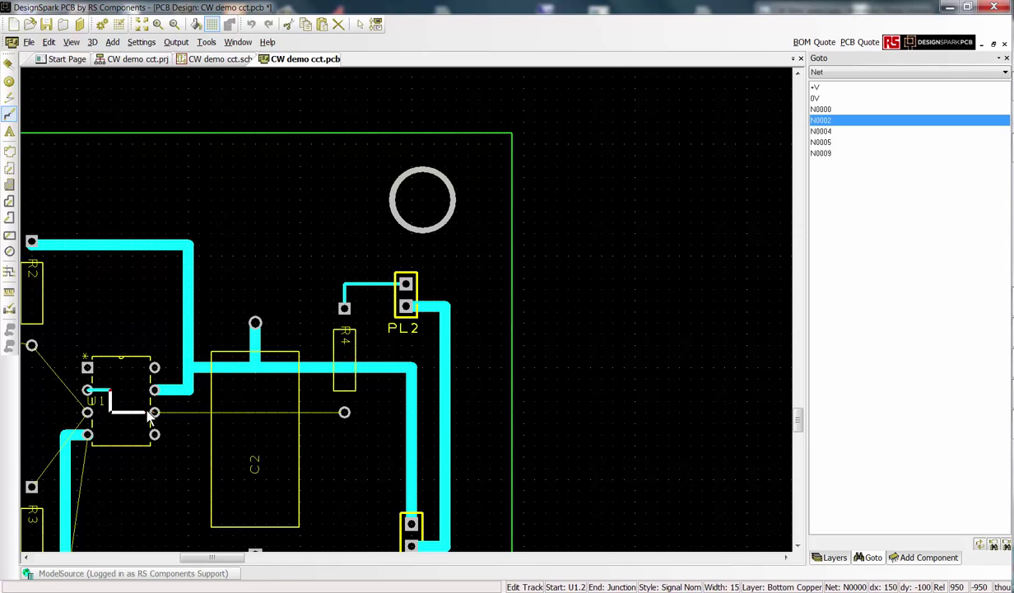
left_click(154, 412)
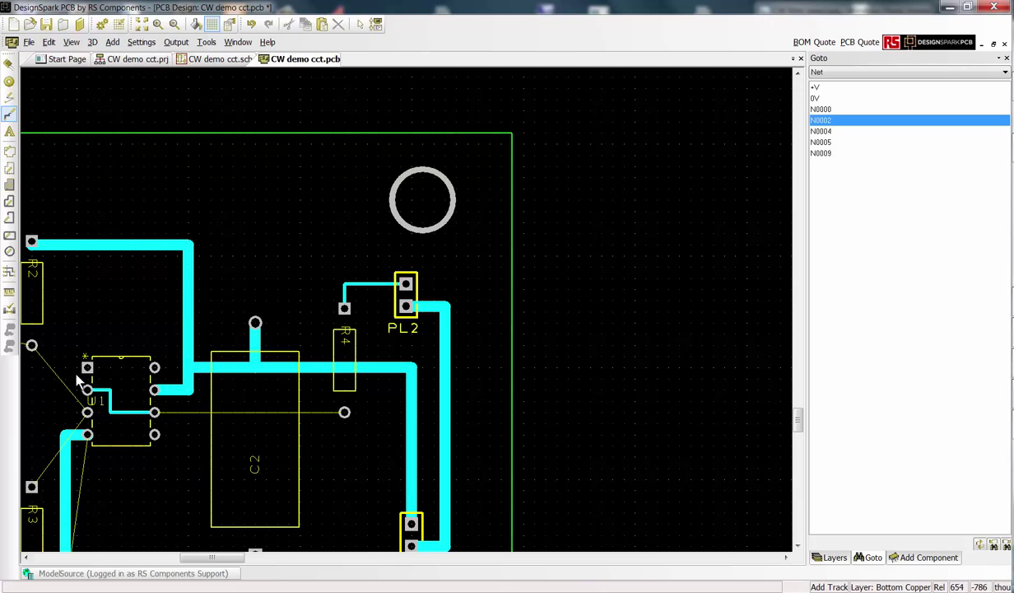
Route R2.2 to U1.3 and down to R3, R1's top pad to the junction, and U1's right pin to R4.
left_click(33, 346)
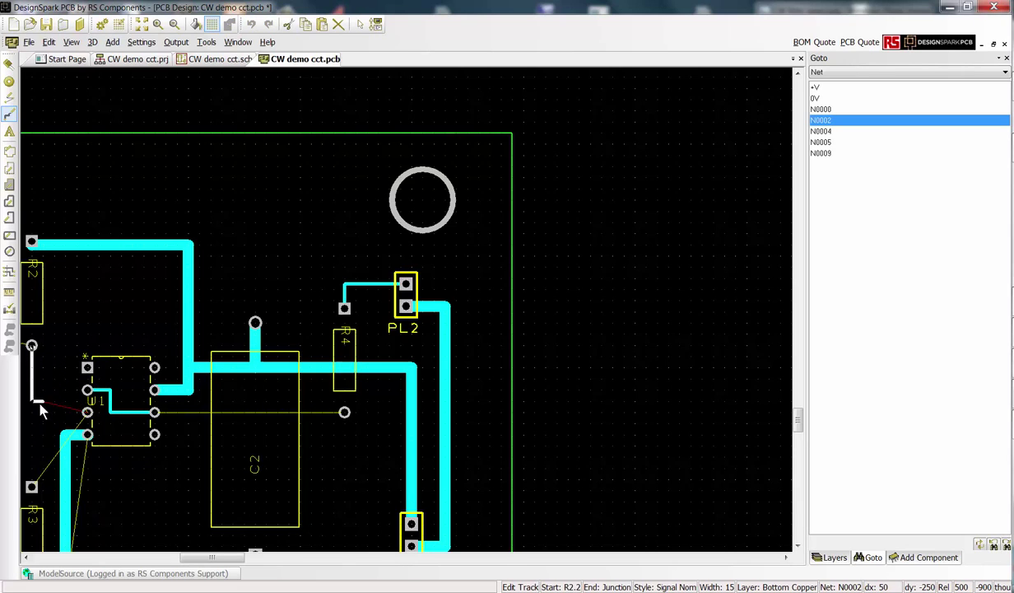
left_click(87, 412)
left_click(87, 411)
left_click(32, 487)
left_click(142, 24)
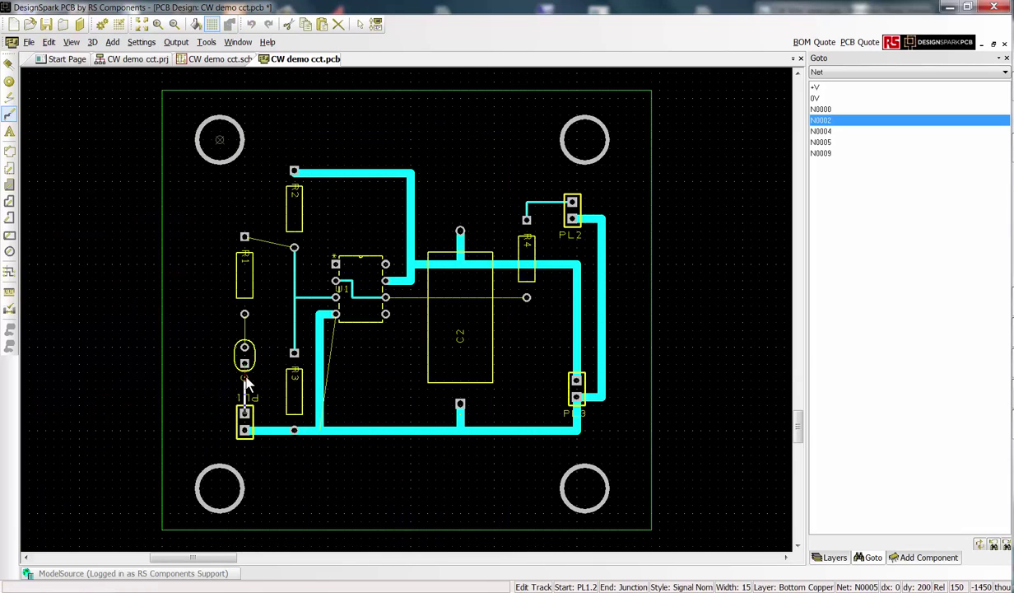
left_click(244, 237)
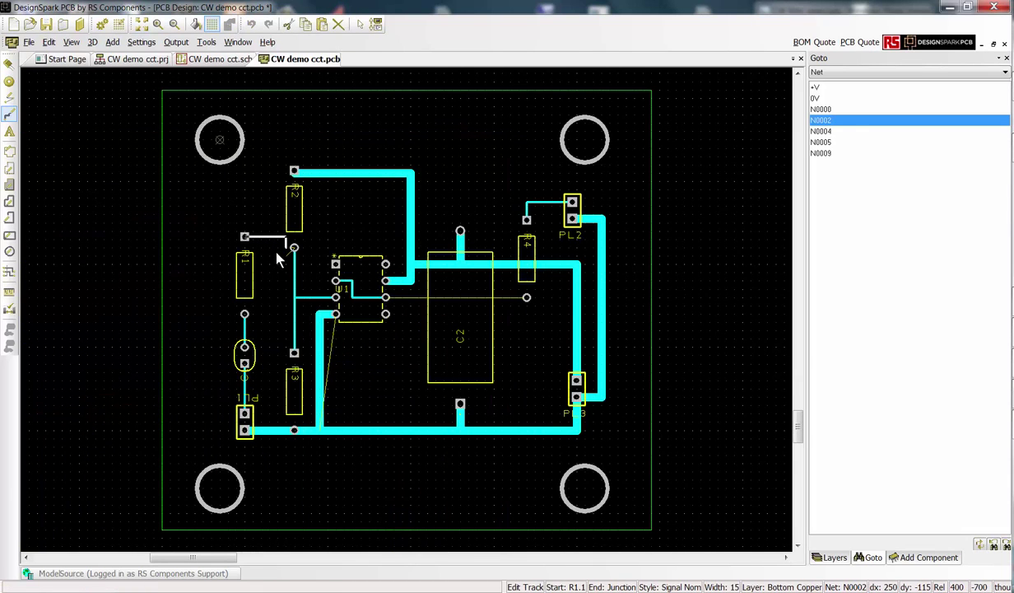
left_click(293, 247)
left_click(385, 297)
left_click(527, 297)
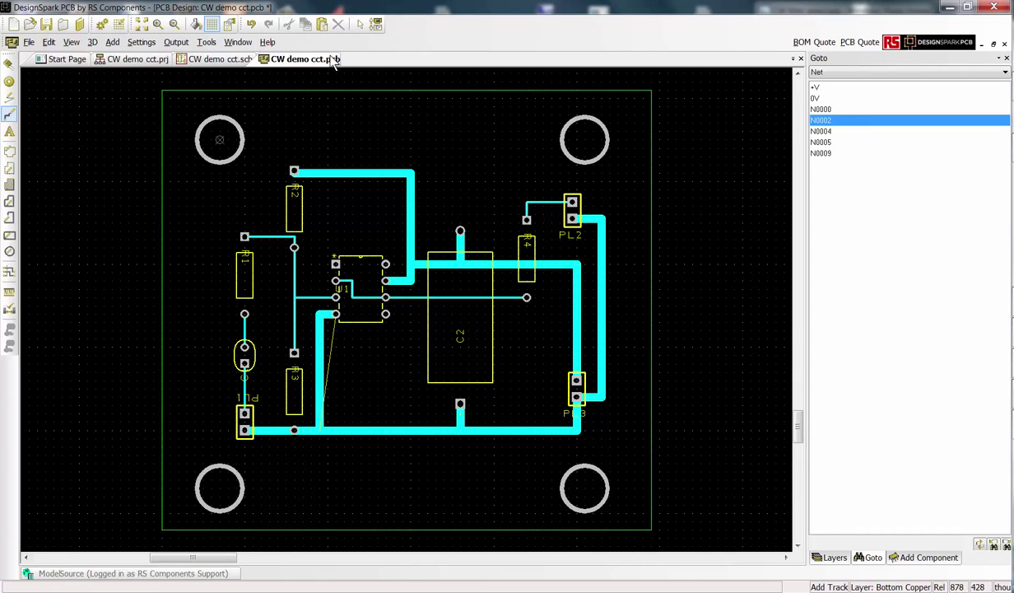
Run a design rule check with Drills and Components included, revealing 2 pad-to-board errors.
left_click(207, 42)
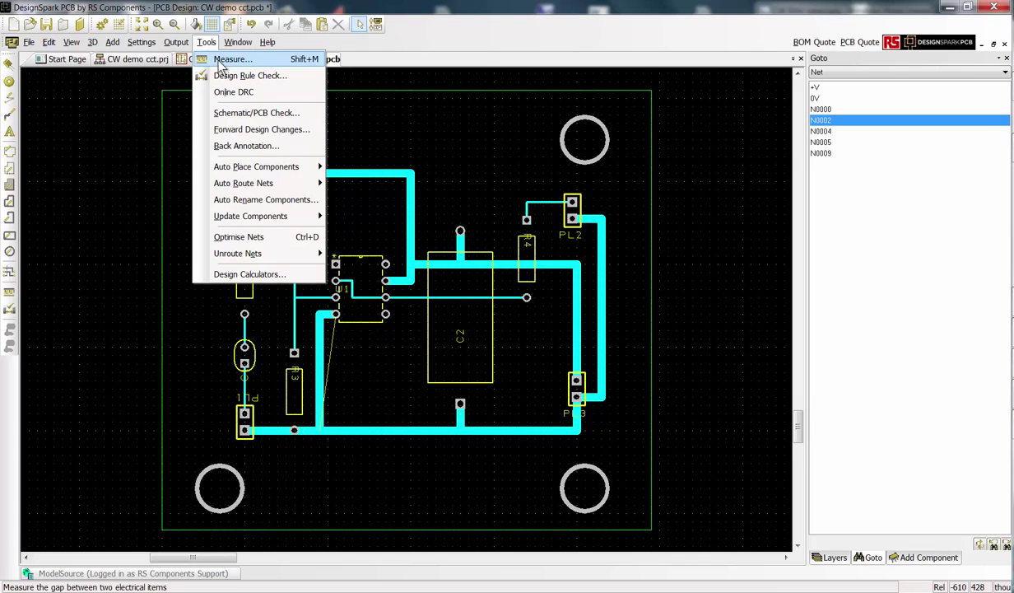
left_click(230, 76)
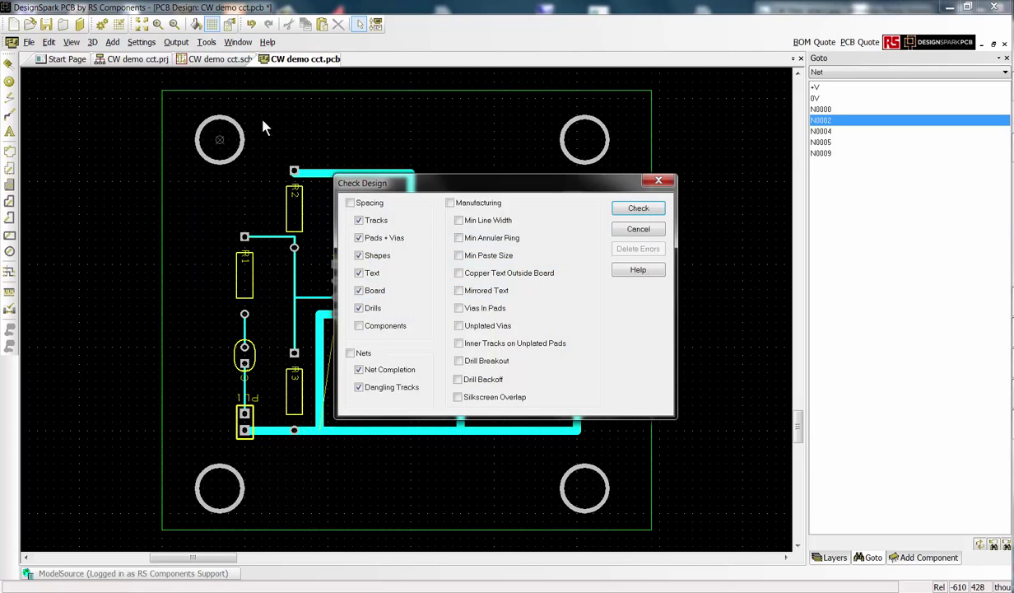
left_click(370, 307)
left_click(359, 325)
left_click(639, 209)
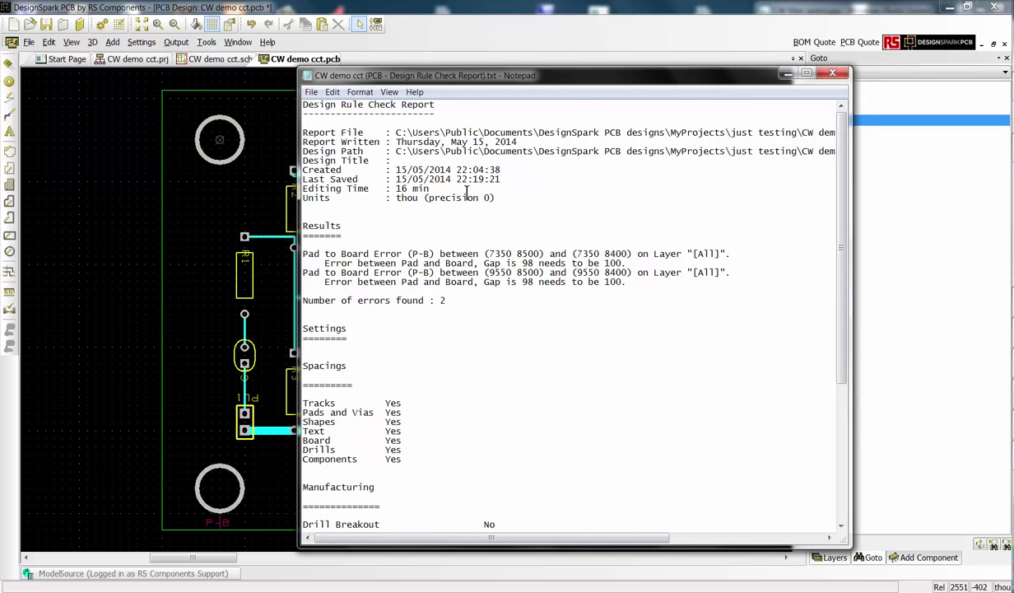
left_click(830, 75)
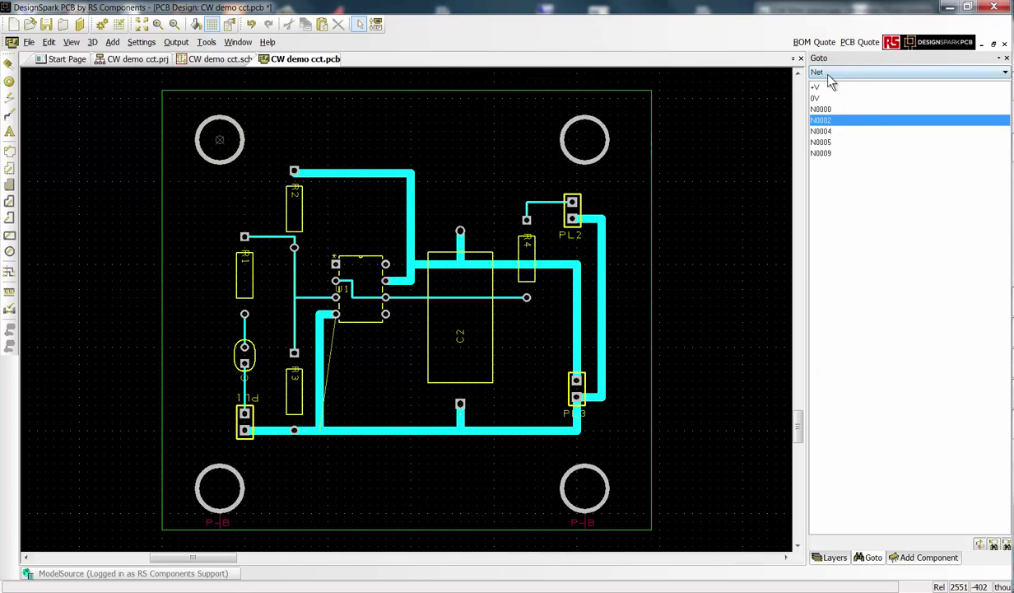
Jump to the first pad-to-board error and lower the board's bottom edge to make it 2950 × 2750.
left_click(1004, 72)
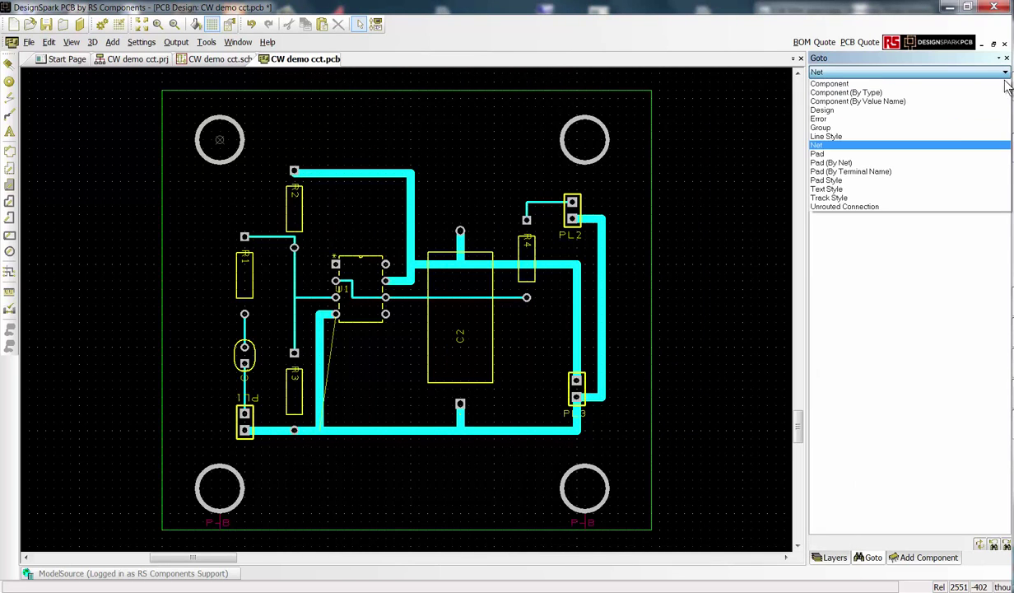
left_click(954, 120)
left_click(862, 109)
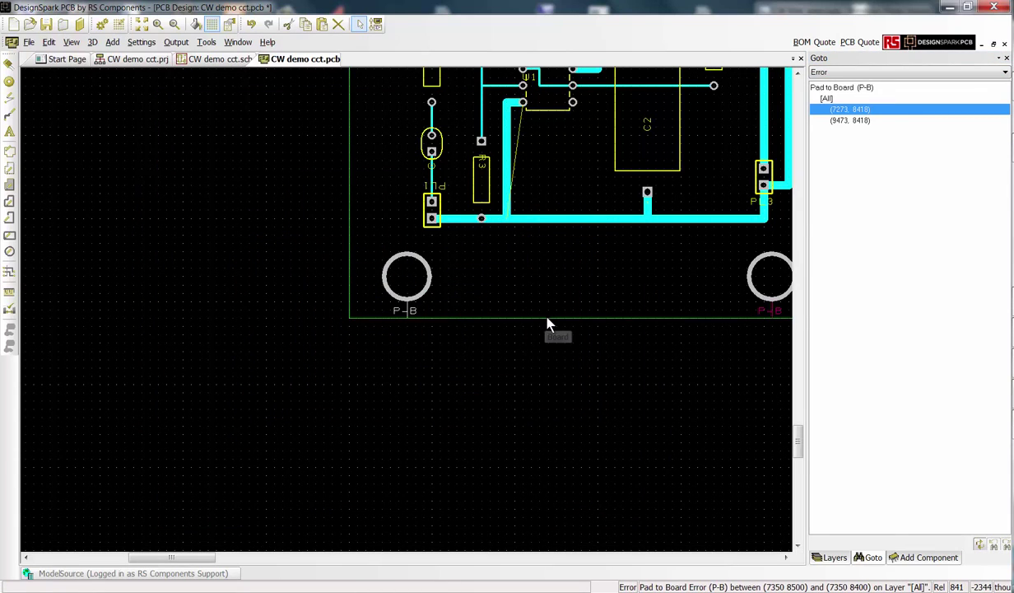
left_click_drag(549, 323, 551, 342)
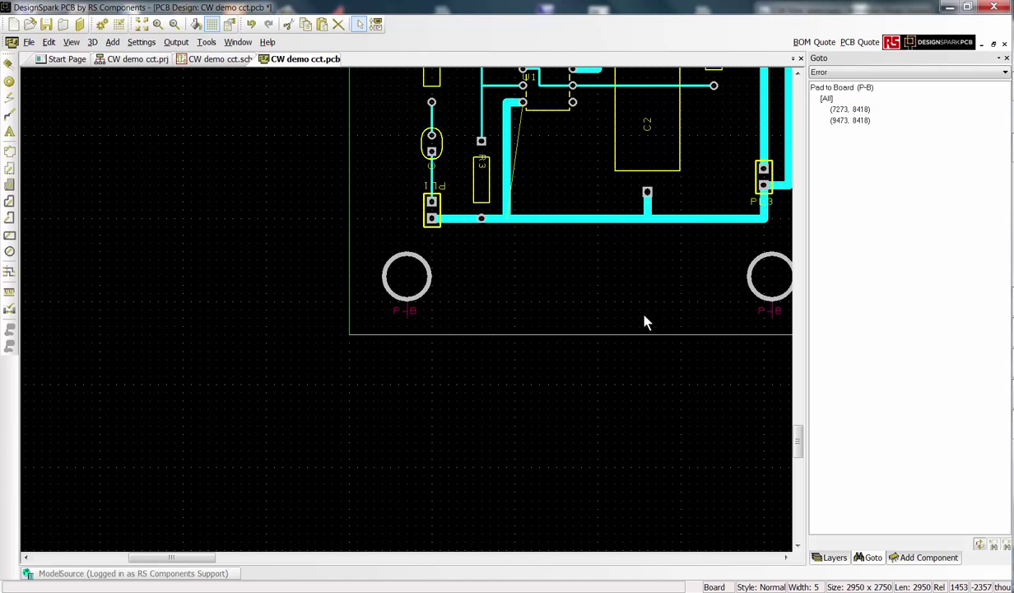
Delete the old error markers and rerun the design rule check, which finds no errors.
left_click(141, 23)
left_click(201, 43)
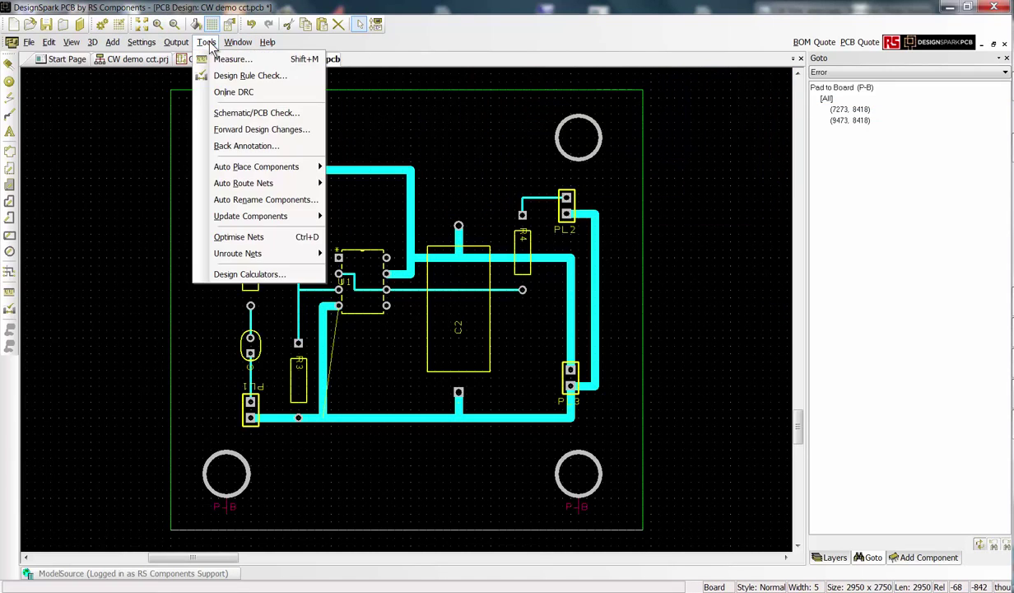
left_click(223, 76)
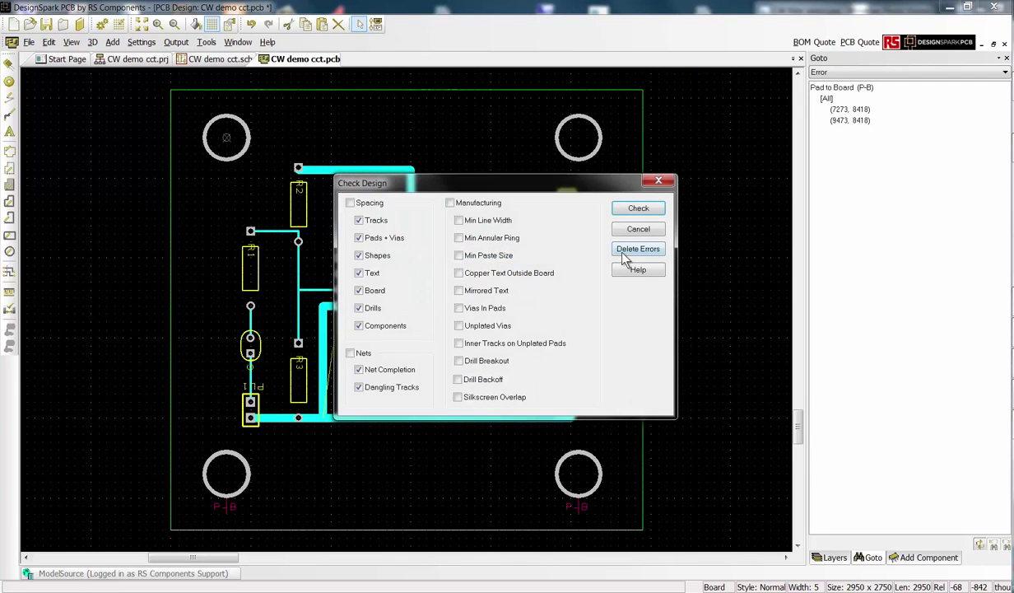
left_click(625, 252)
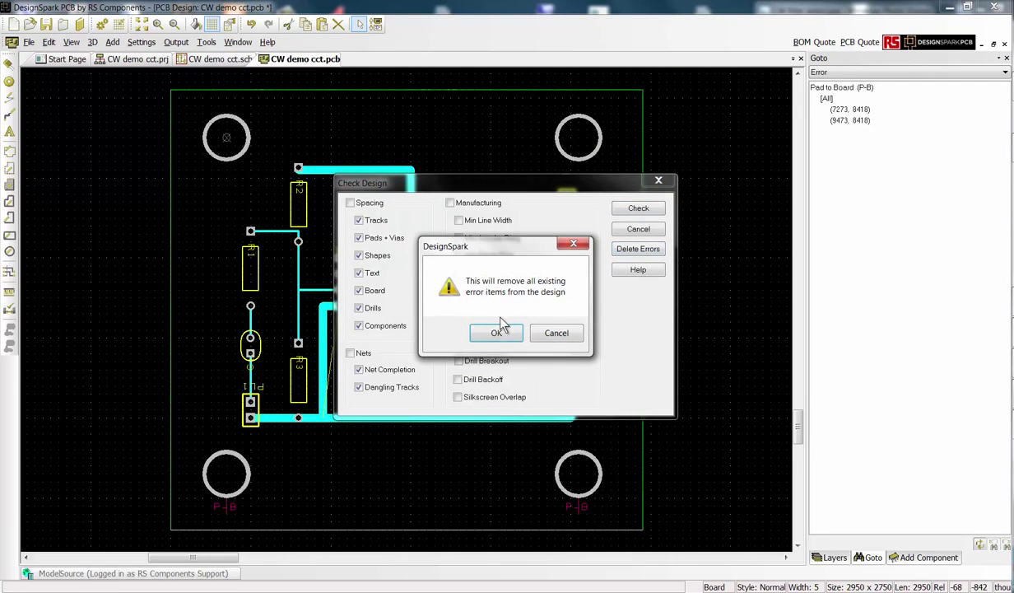
left_click(498, 334)
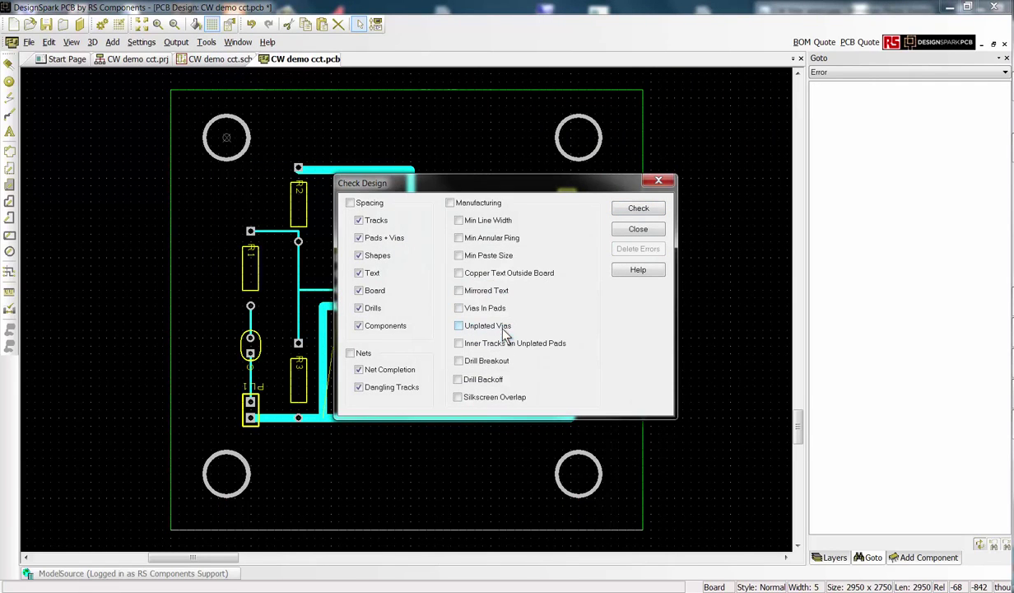
left_click(654, 216)
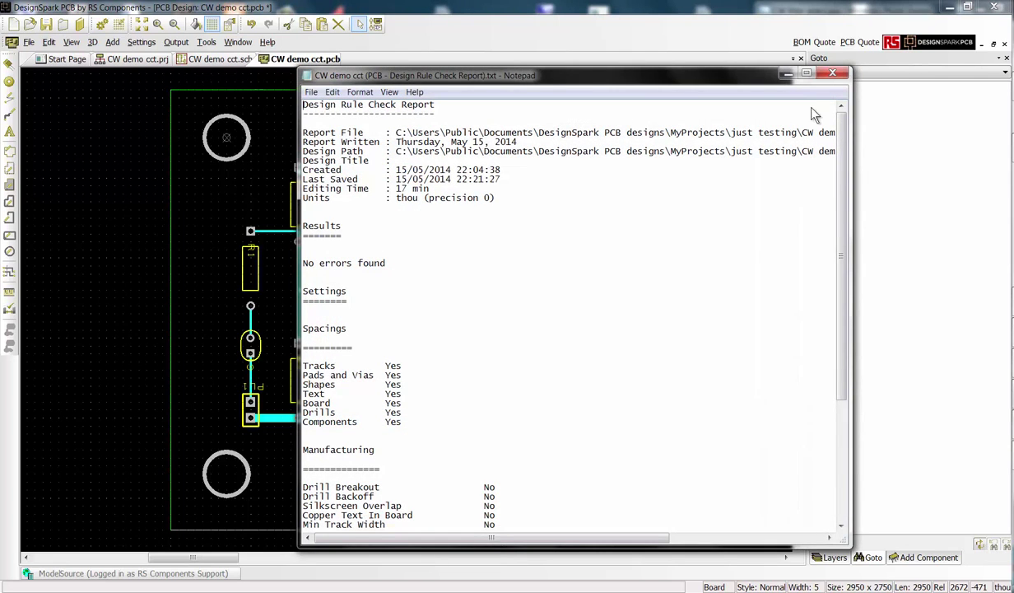
left_click_drag(829, 74, 833, 76)
left_click(833, 76)
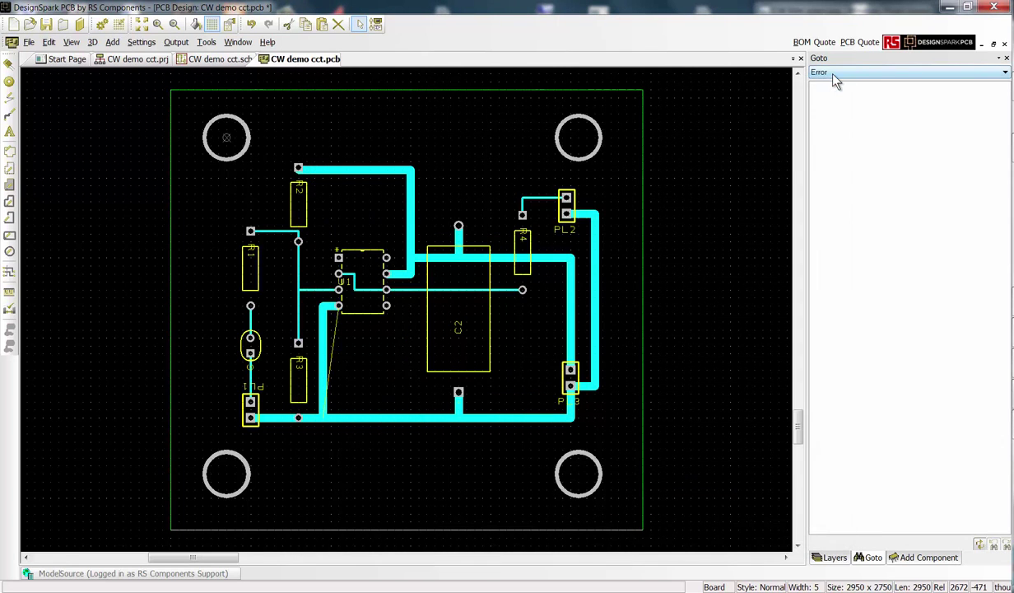
Apply Net > Optimise Nets to the 0V connection to remove the leftover line from U1.
right_click(334, 349)
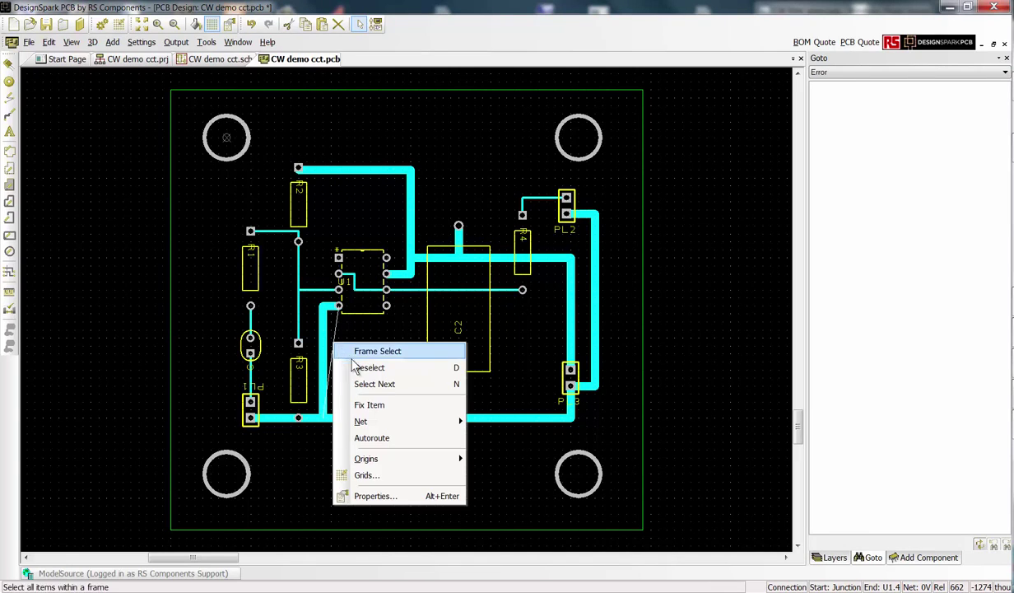
mouse_move(394, 427)
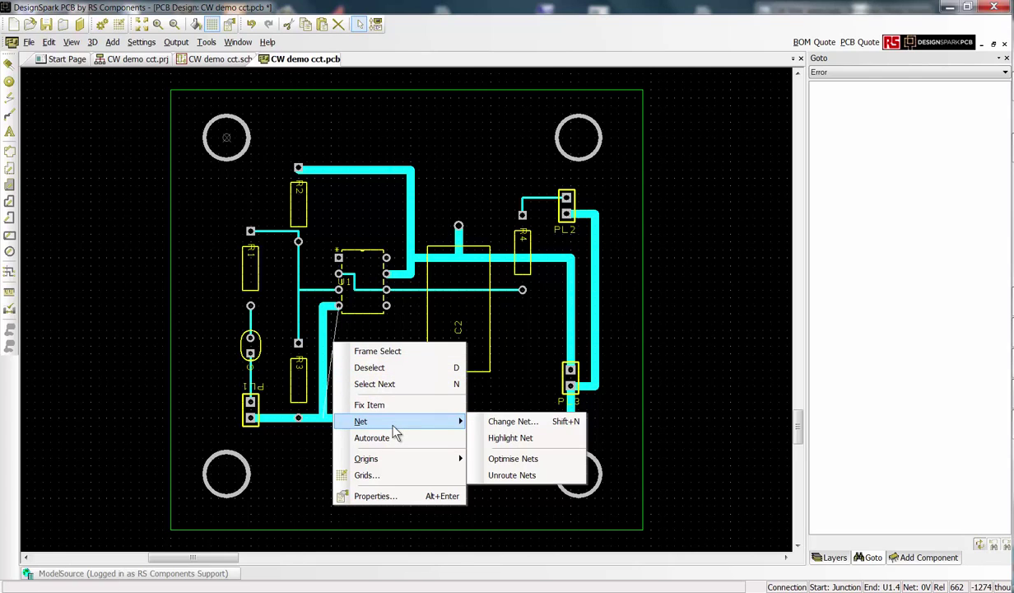
left_click(510, 459)
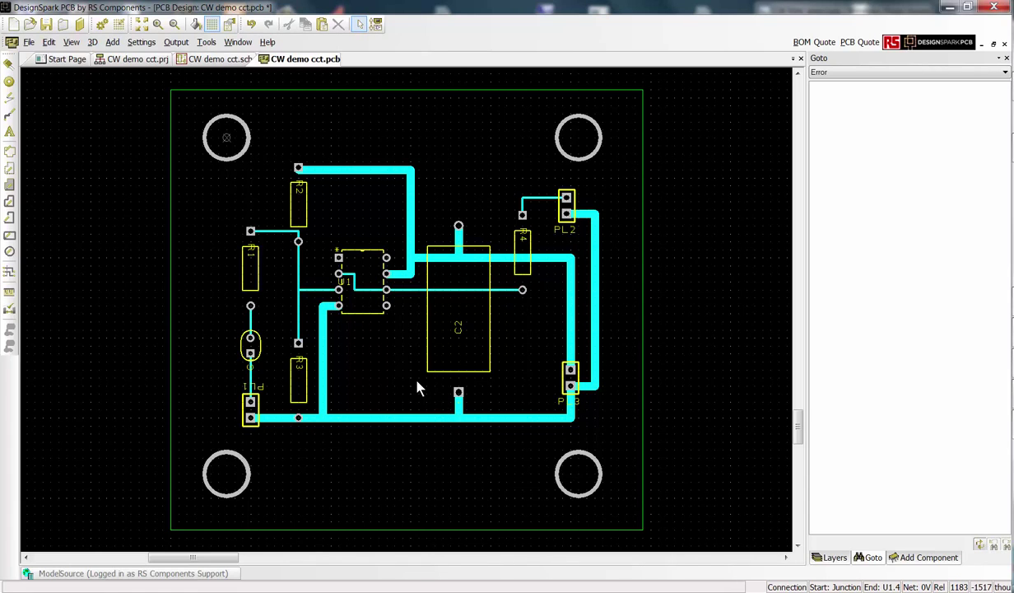
Nudge R2 and R3 and their tracks left, then open the board in 3D View and rotate it.
key("ctrl+z")
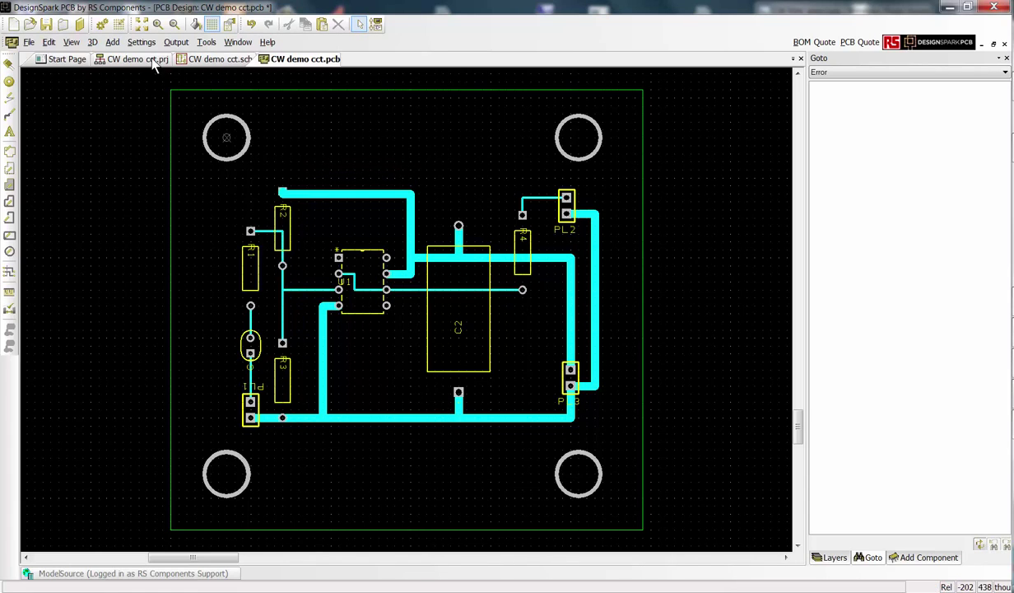
left_click(93, 43)
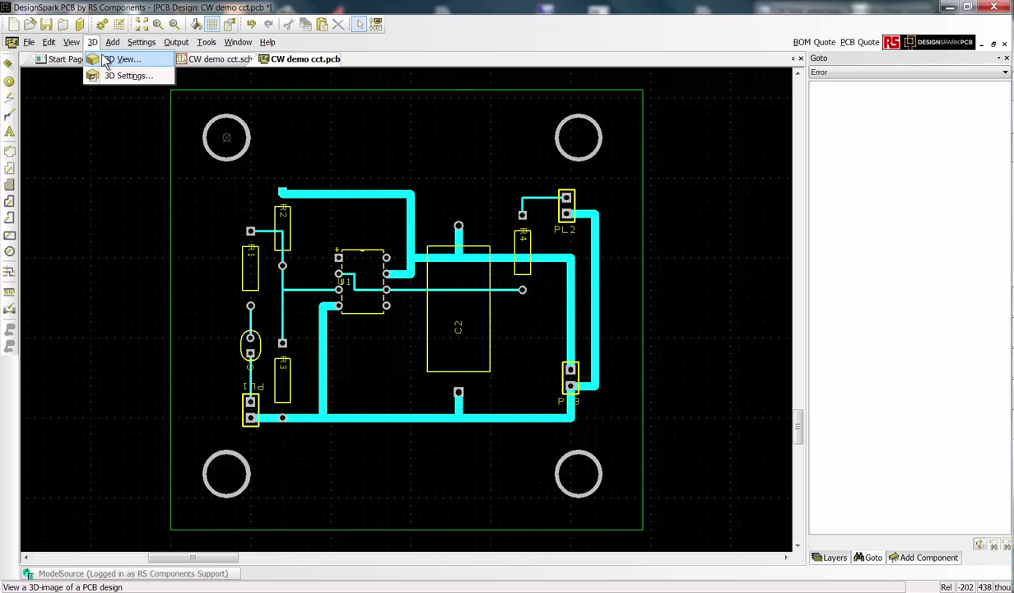
left_click(105, 60)
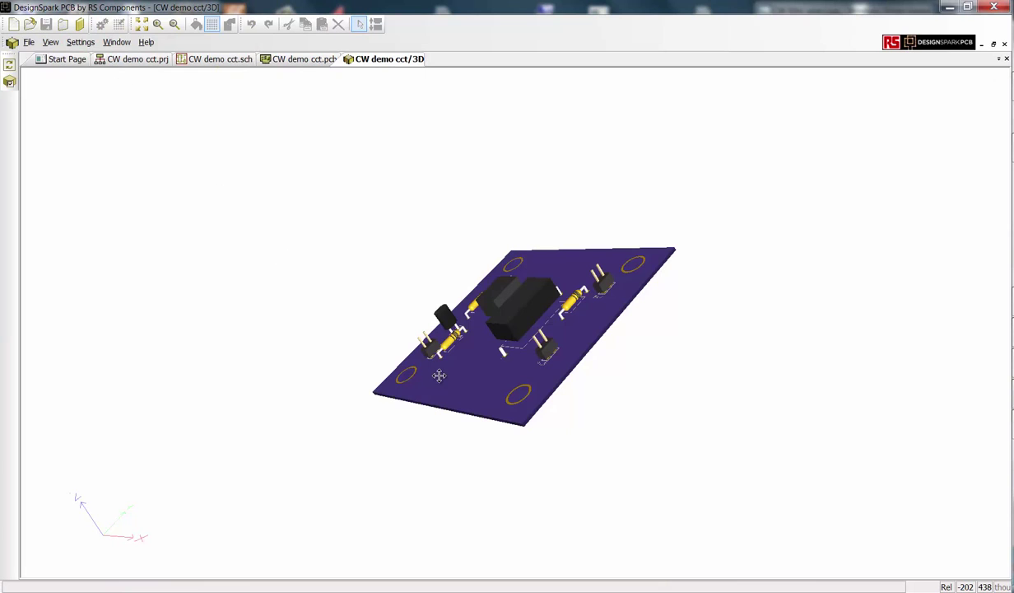
left_click_drag(451, 372, 628, 355)
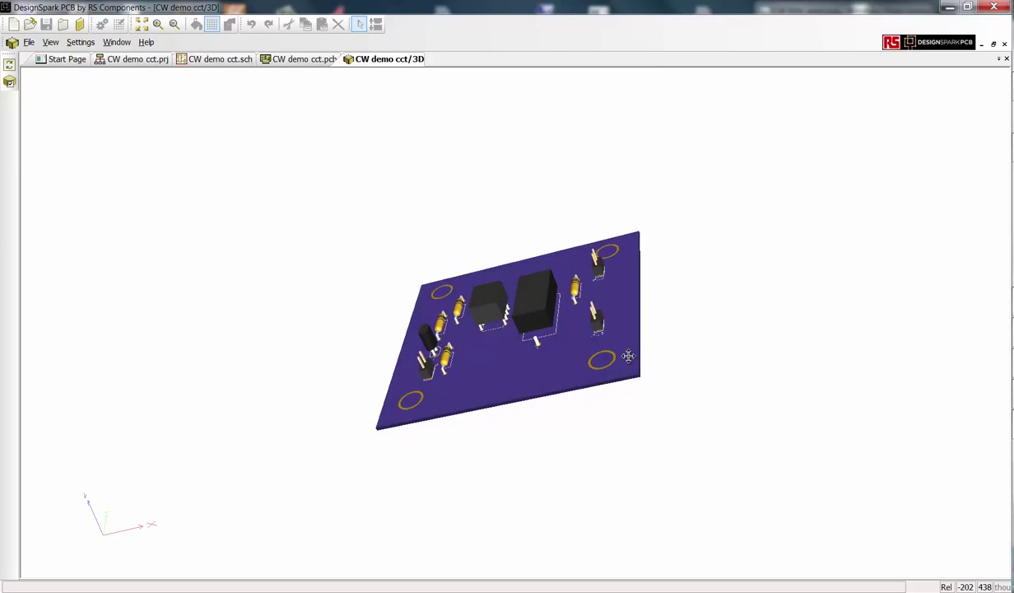